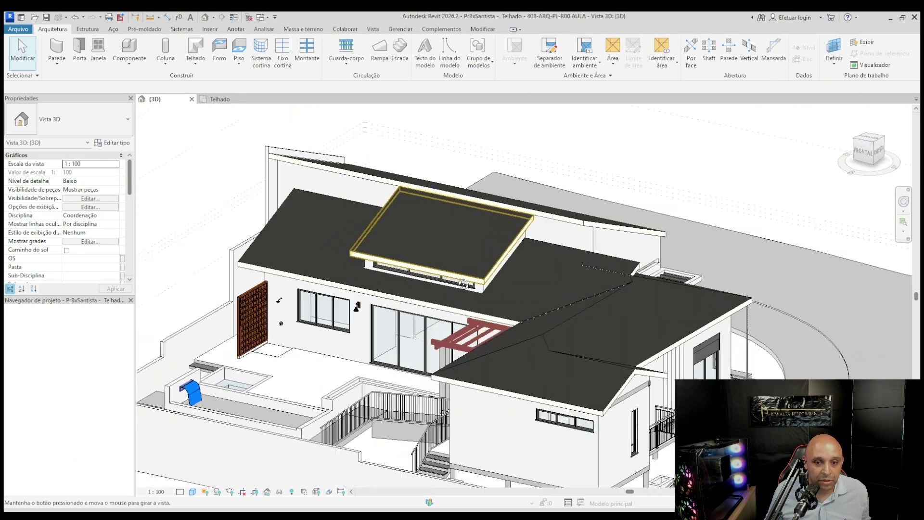
Set the slope of the small dormer roof to 17%.
left_click(299, 251)
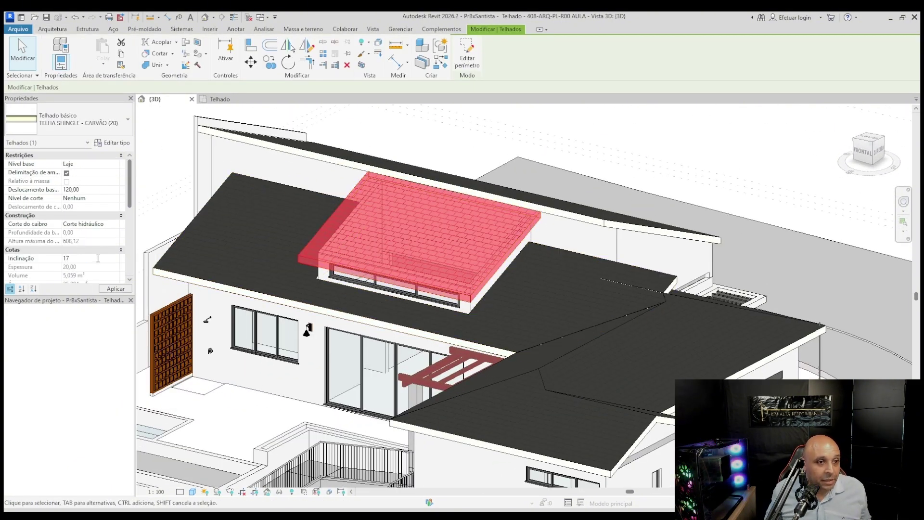
left_click(119, 288)
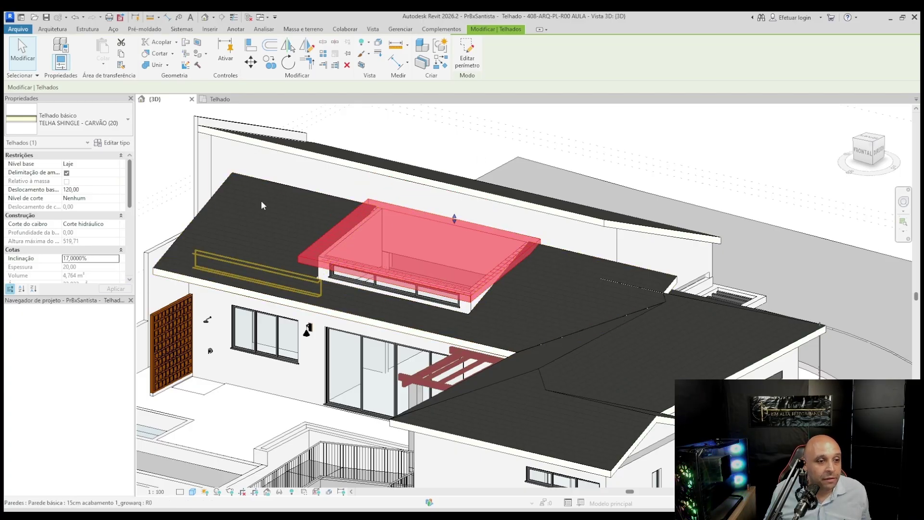
middle_click_drag(275, 174, 308, 187)
key("Escape")
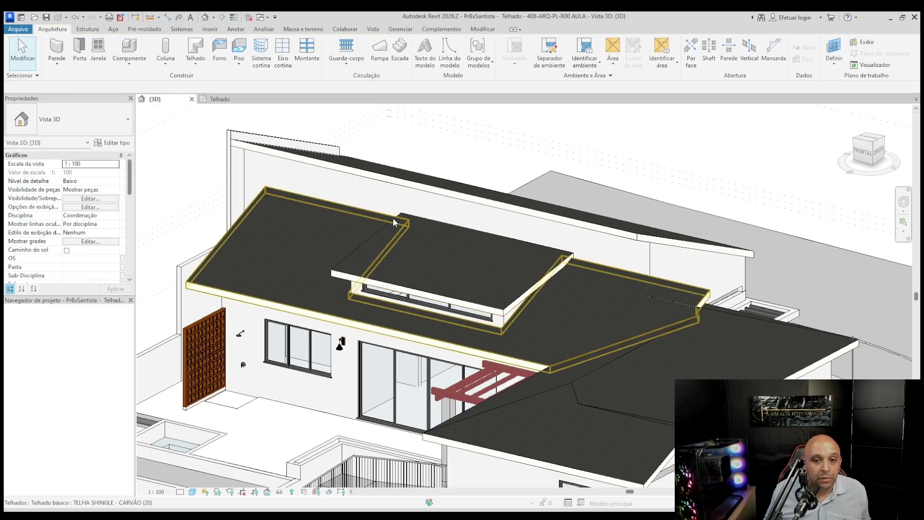
Set the slope of the main roof surrounding the dormer to 42%.
left_click(393, 217)
left_click(406, 220)
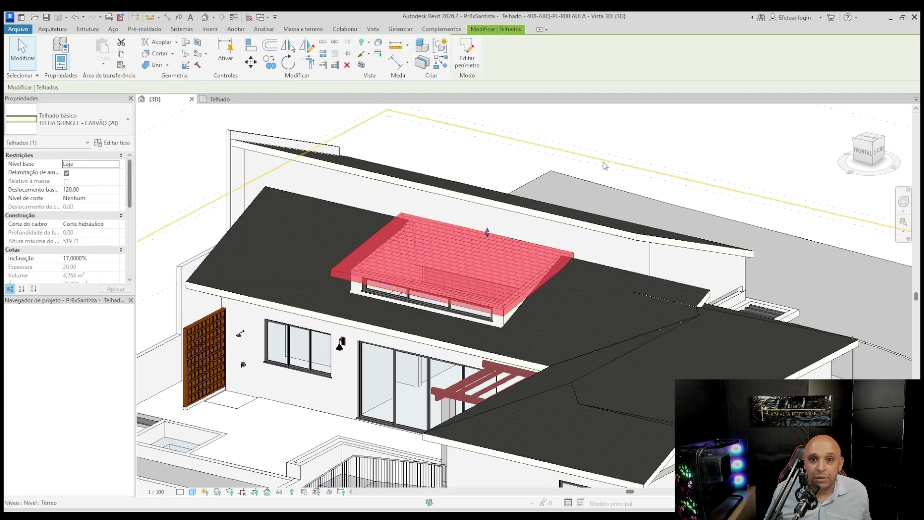
key("Escape")
left_click(614, 273)
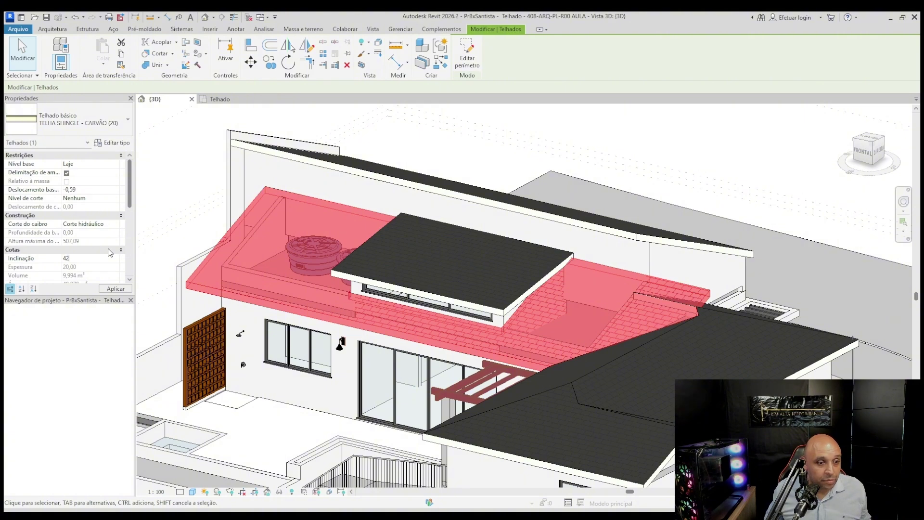
key("Return")
key("Delete")
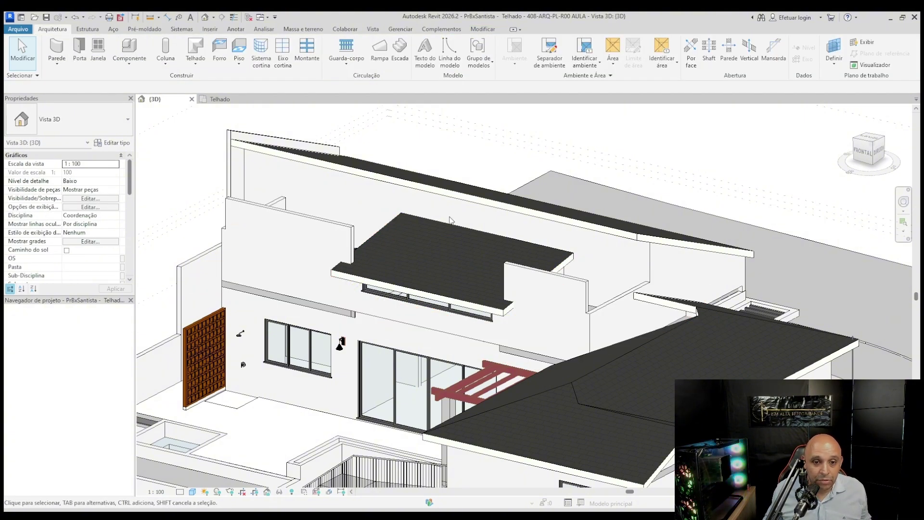
key("ctrl+z")
Set the slope of both the tall single-slope roof and the adjoining hip-and-gable roof to 42%.
left_click(597, 219)
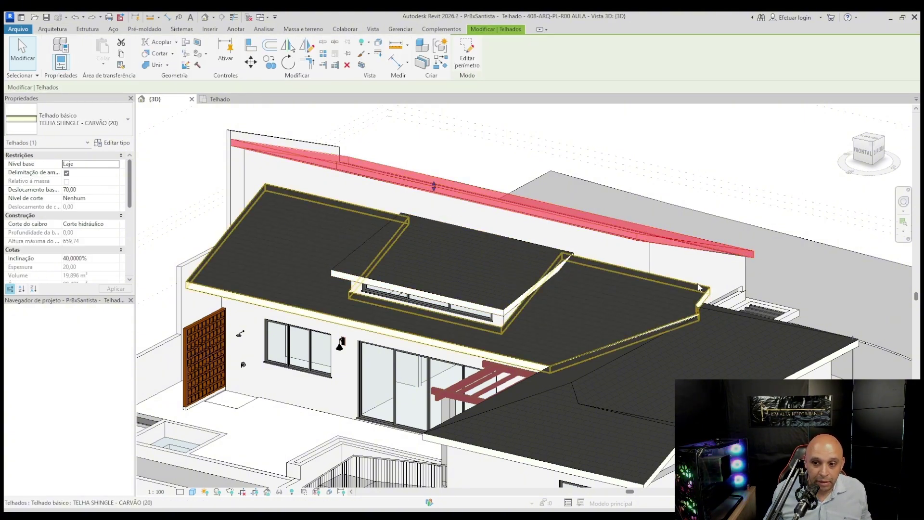
left_click(714, 313, "ctrl")
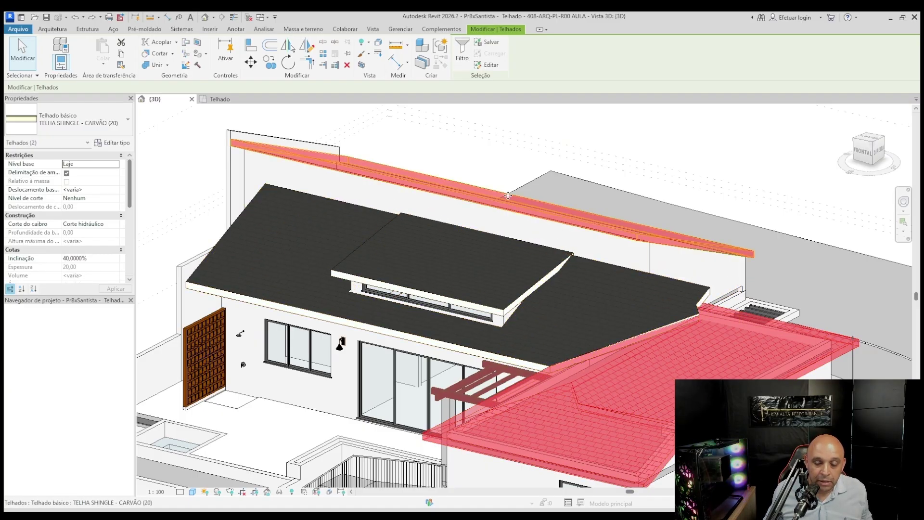
middle_click_drag(508, 196, 107, 254, "shift")
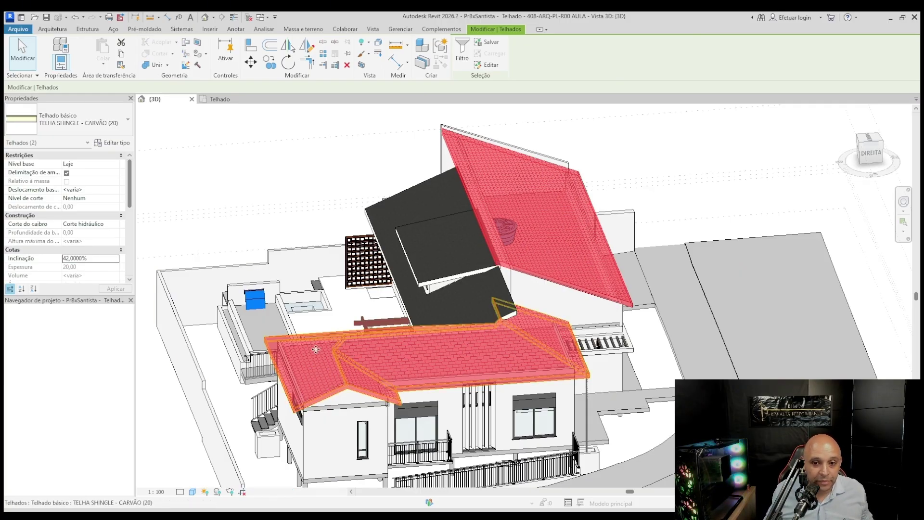
key("Escape")
Inspect the two end walls beneath the tall single-slope roof and how they meet it.
middle_click_drag(483, 310, 476, 236, "shift")
scroll(476, 224, "up", 5)
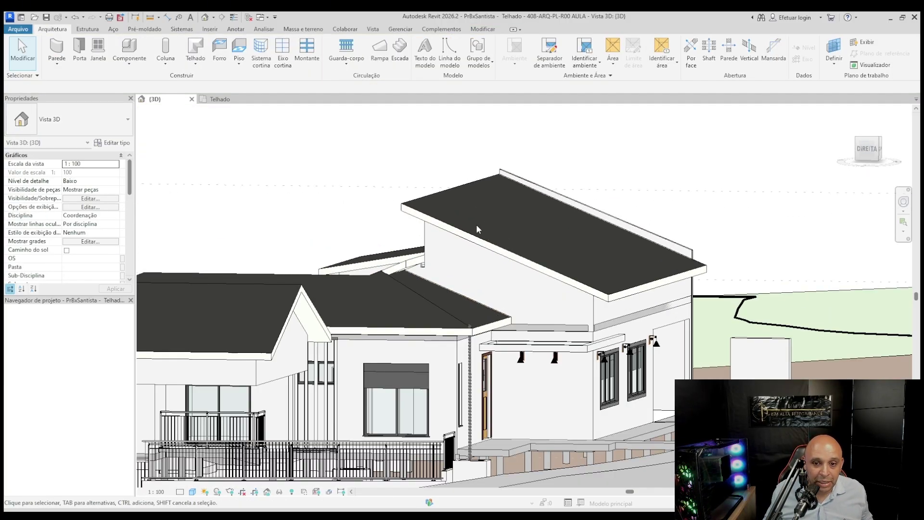
left_click(421, 238)
key("Tab")
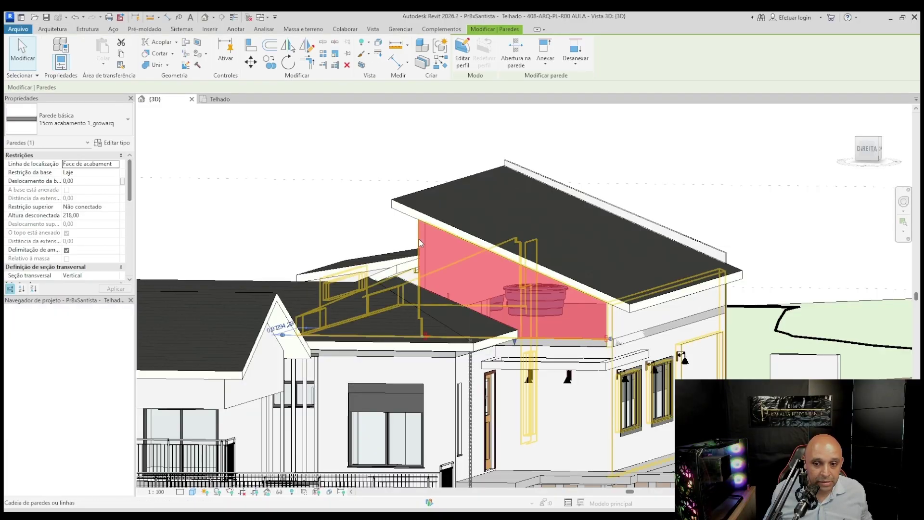
left_click(419, 238)
middle_click_drag(438, 248, 590, 294, "shift")
key("Escape")
left_click(351, 365)
scroll(353, 277, "down", 3)
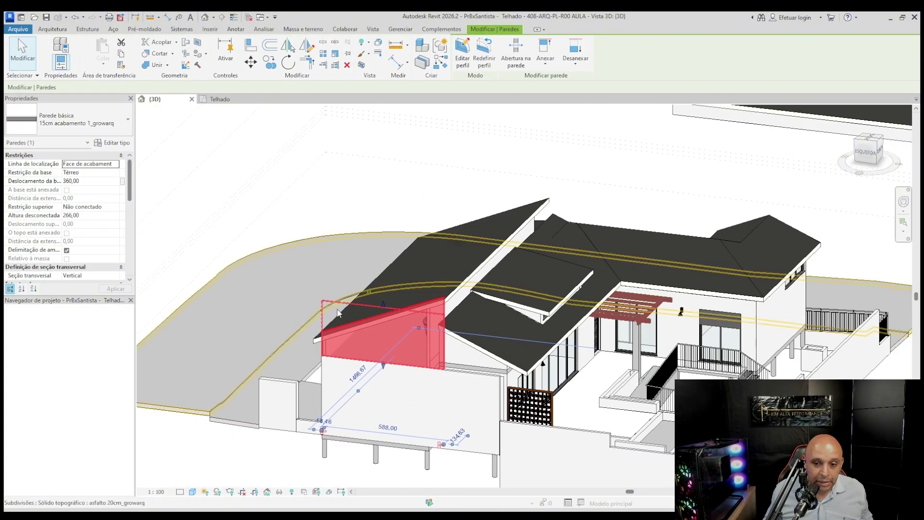
middle_click_drag(353, 277, 448, 294, "shift")
middle_click_drag(265, 341, 489, 341)
scroll(354, 335, "up", 2)
scroll(353, 335, "up", 1)
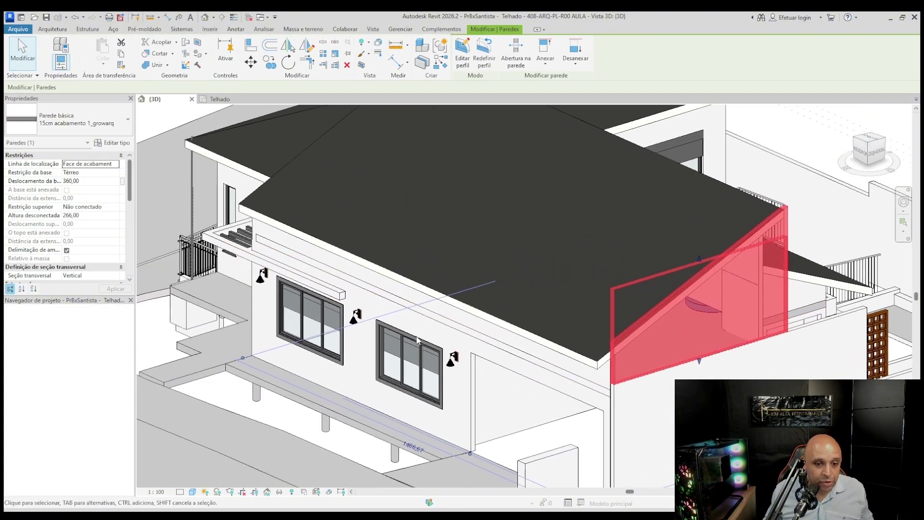
Inspect the long windowed wall under the tall roof's low eave and the neighbouring hip-and-gable roof.
left_click(277, 251)
middle_click_drag(289, 284, 453, 303, "shift")
middle_click_drag(250, 362, 403, 242)
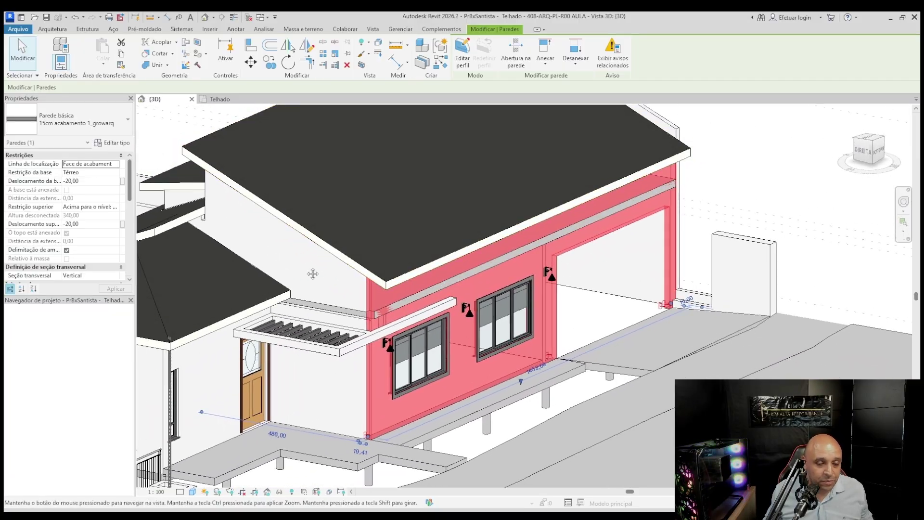
middle_click_drag(311, 272, 386, 268)
key("Escape")
middle_click_drag(182, 314, 474, 389)
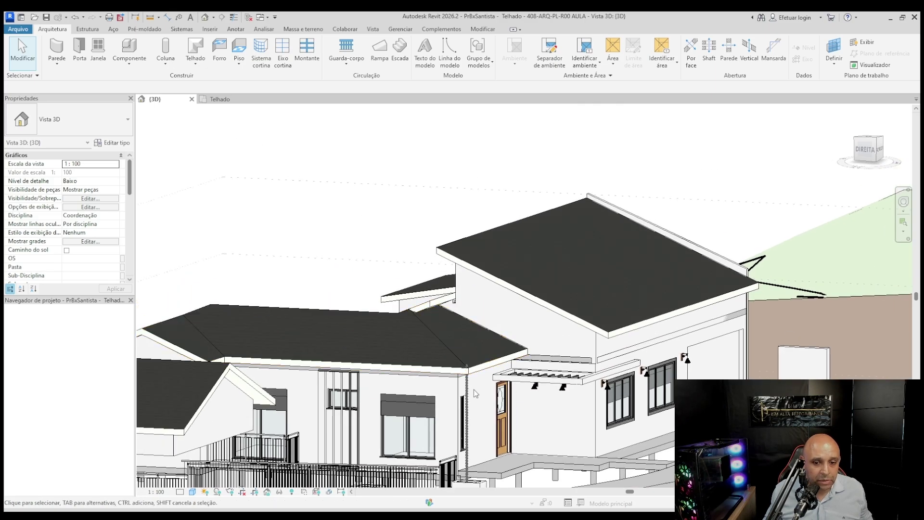
left_click(469, 388)
left_click(475, 369)
scroll(476, 369, "up", 2)
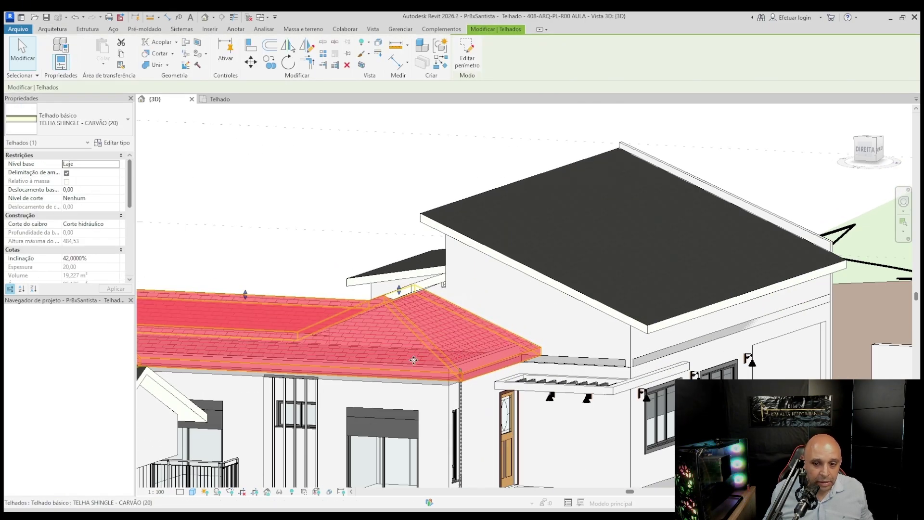
Examine the dormer's front wall and window where they meet the main roof and the dormer roof.
scroll(475, 369, "down", 2)
middle_click_drag(476, 370, 543, 221, "shift")
scroll(418, 243, "up", 6)
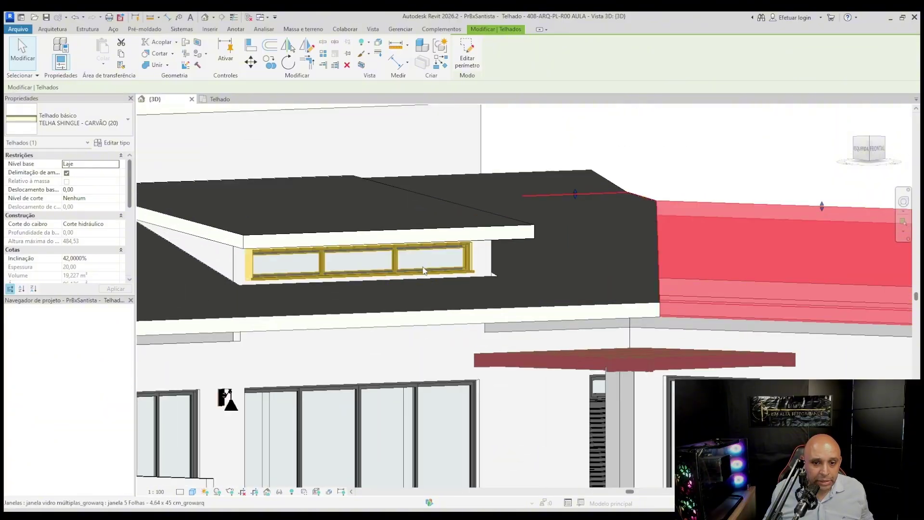
key("Escape")
scroll(418, 251, "up", 4)
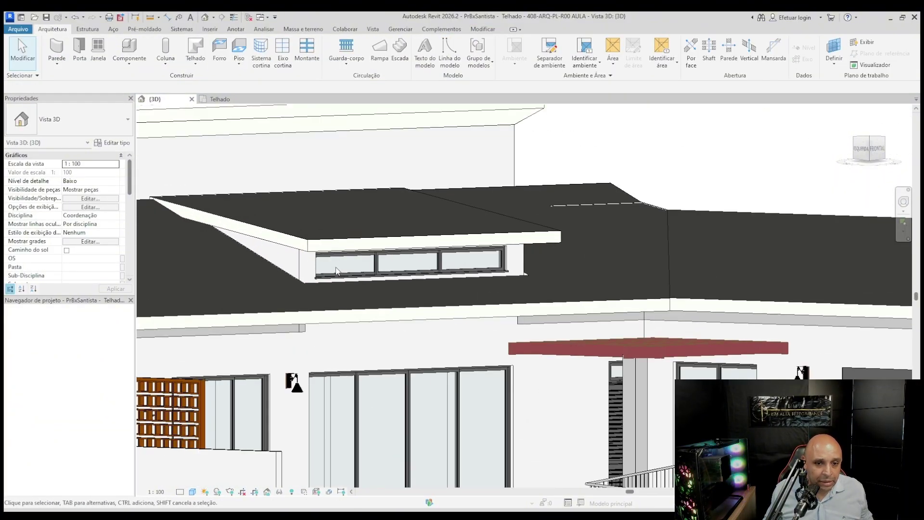
mouse_move(421, 258)
middle_mouse_down("shift")
mouse_move(424, 280)
mouse_move(437, 251)
middle_mouse_up("shift")
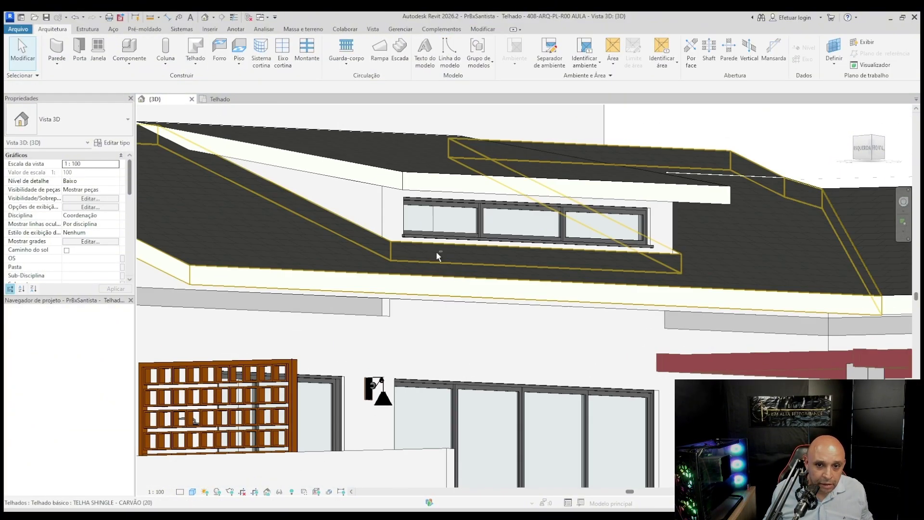
left_click(418, 232)
scroll(380, 228, "down", 3)
key("Escape")
middle_click_drag(352, 190, 402, 294)
scroll(352, 243, "down", 3)
Raise the dormer roof by increasing its base offset from the Laje level.
left_click(350, 291)
scroll(337, 280, "up", 2)
scroll(311, 252, "up", 1)
scroll(275, 241, "down", 2)
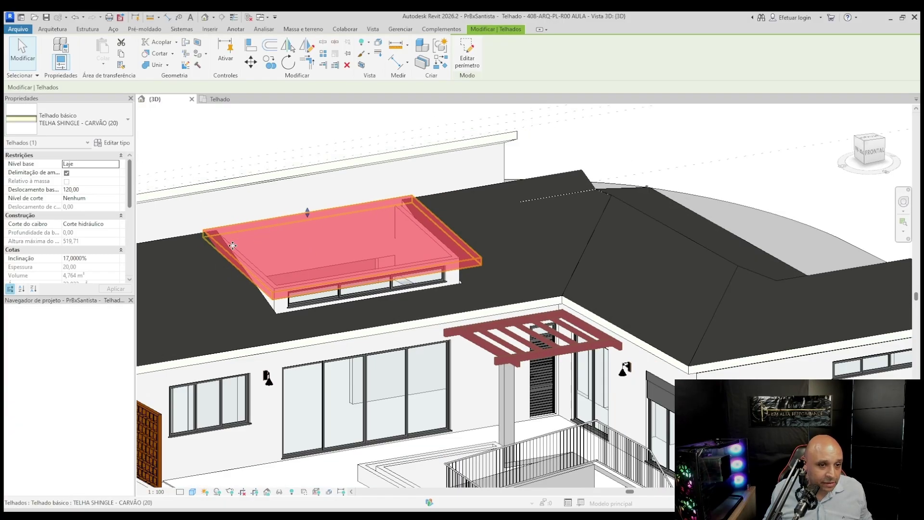
key("Escape")
left_click(211, 241)
middle_click_drag(235, 254, 268, 233, "shift")
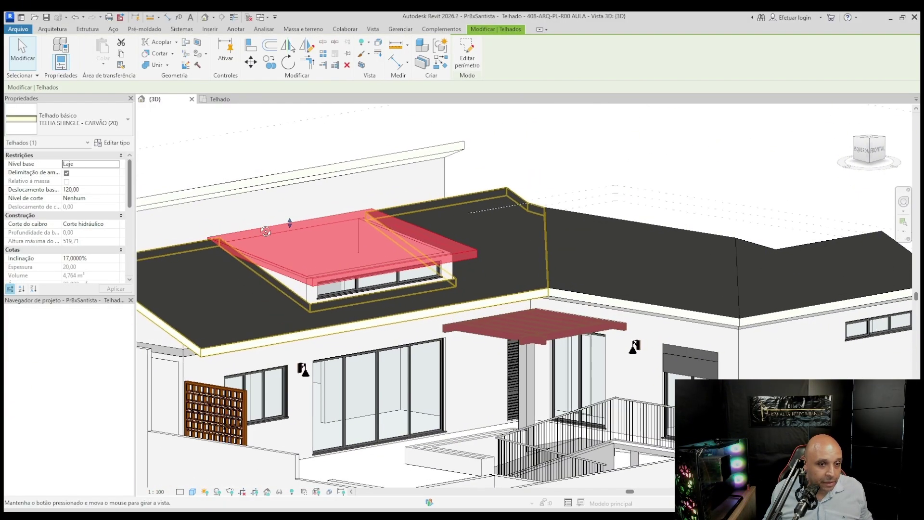
scroll(225, 215, "up", 2)
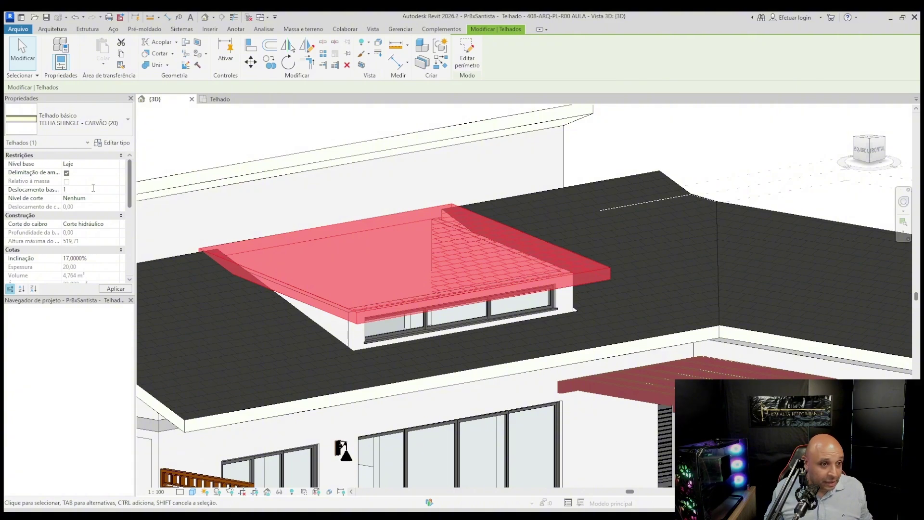
key("Escape")
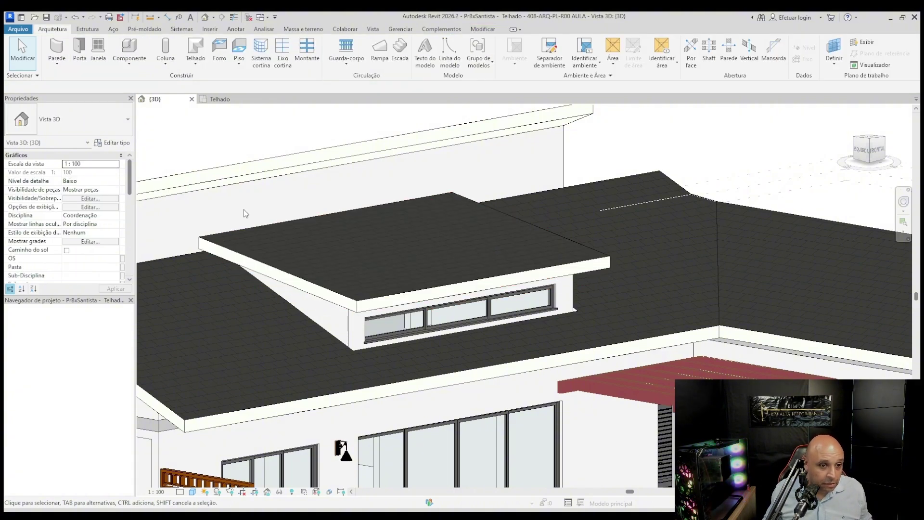
scroll(244, 209, "down", 2)
middle_click_drag(270, 246, 241, 262, "shift")
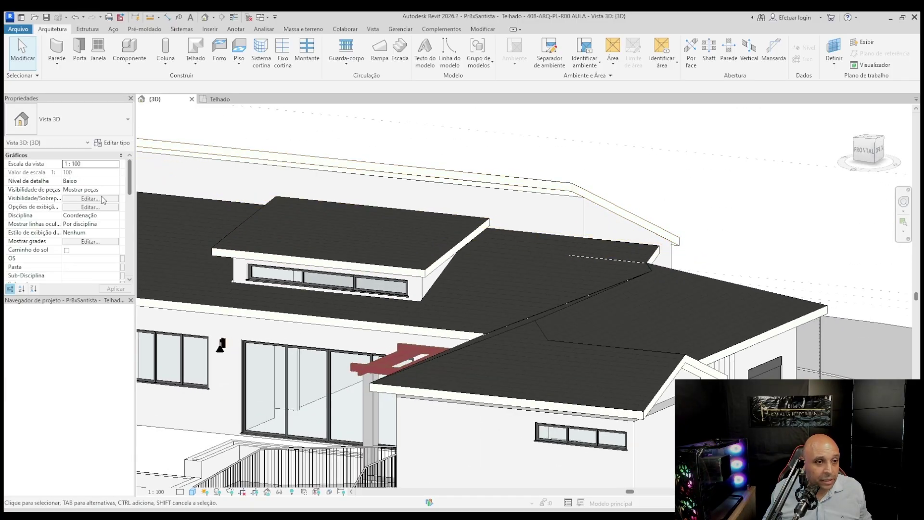
Set the dormer roof's base offset to 150.
left_click(247, 247)
left_click(98, 188)
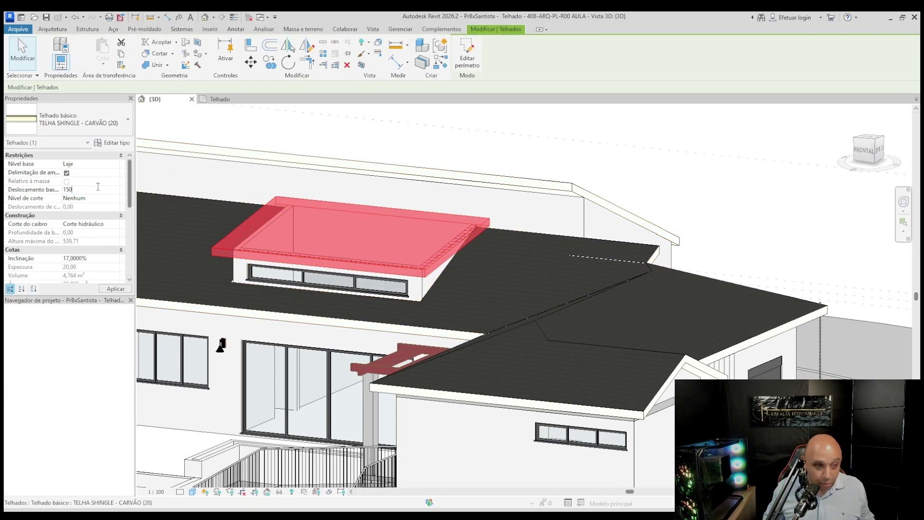
left_click(221, 124)
Set the sill height of the dormer window to 80.
scroll(222, 124, "down", 2)
middle_click_drag(252, 167, 237, 189, "shift")
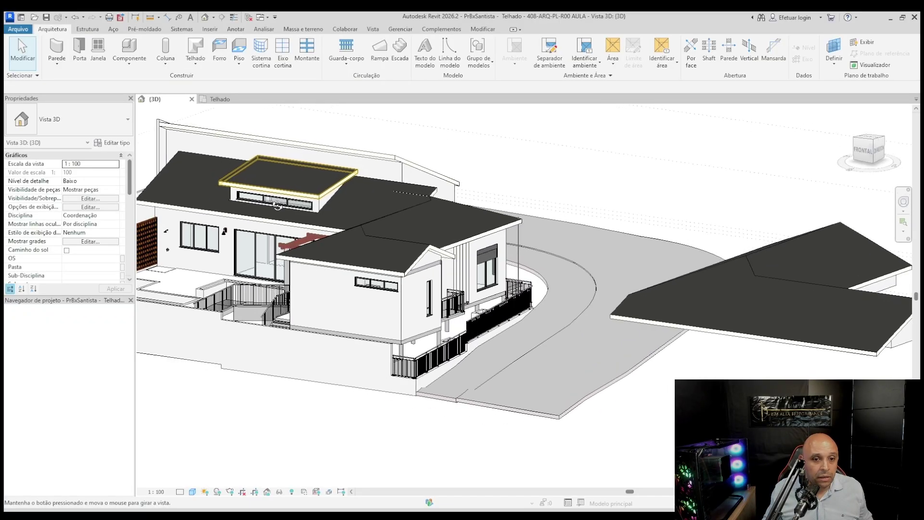
scroll(316, 209, "up", 3)
left_click(260, 233)
middle_click_drag(260, 234, 301, 229)
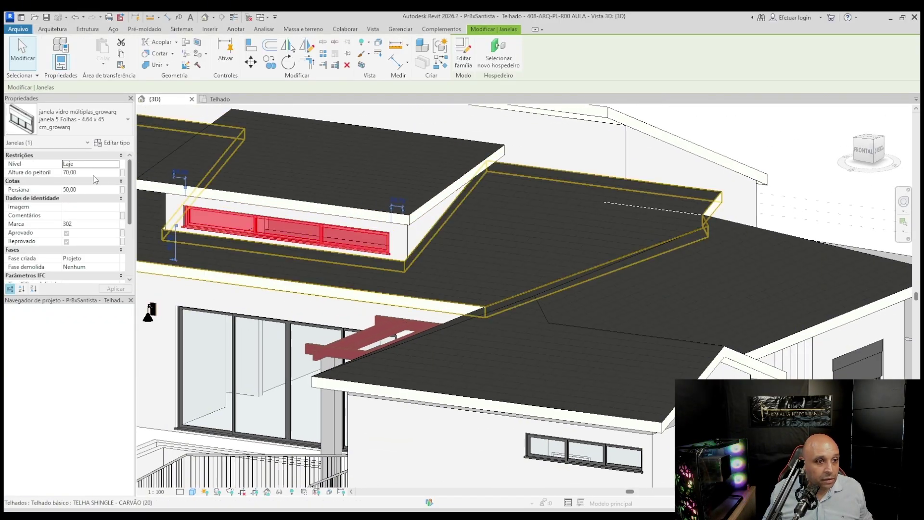
left_click(96, 173)
key("Return")
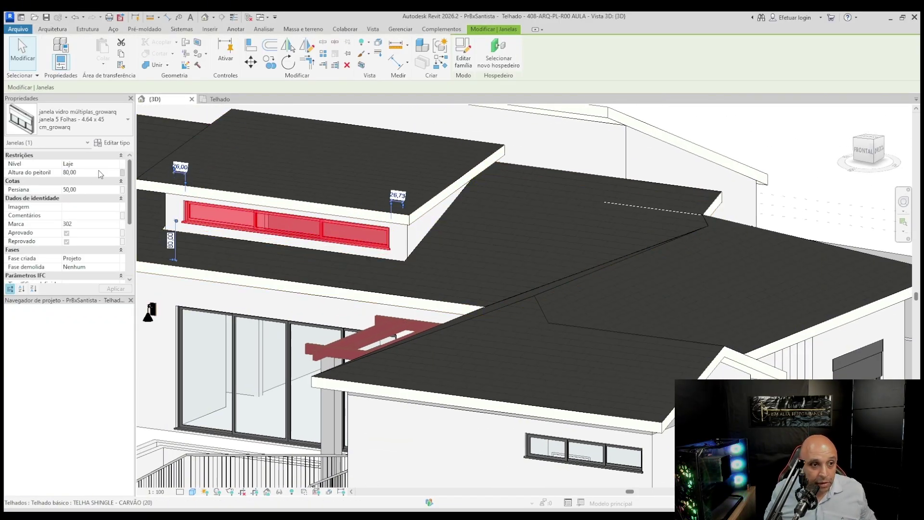
key("Escape")
Set the sill height of the dormer window to 85.
middle_click_drag(219, 242, 404, 192)
left_click(335, 212)
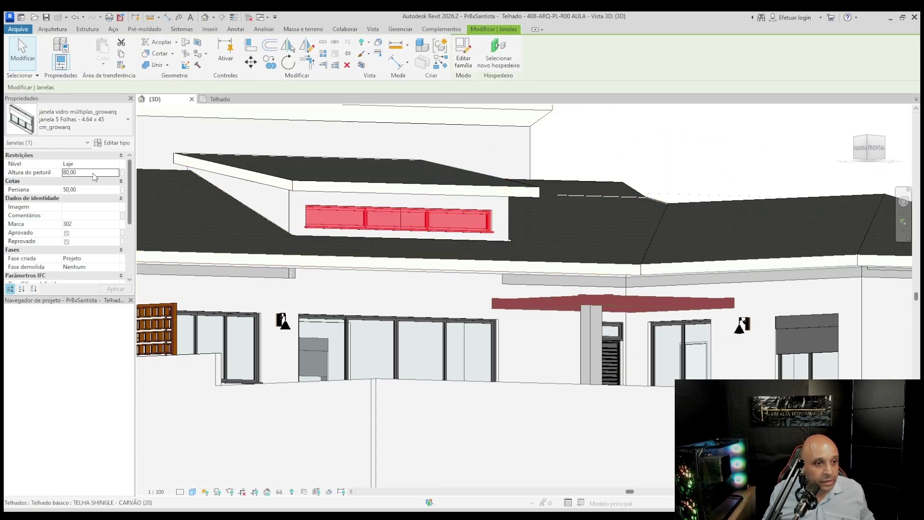
key("Return")
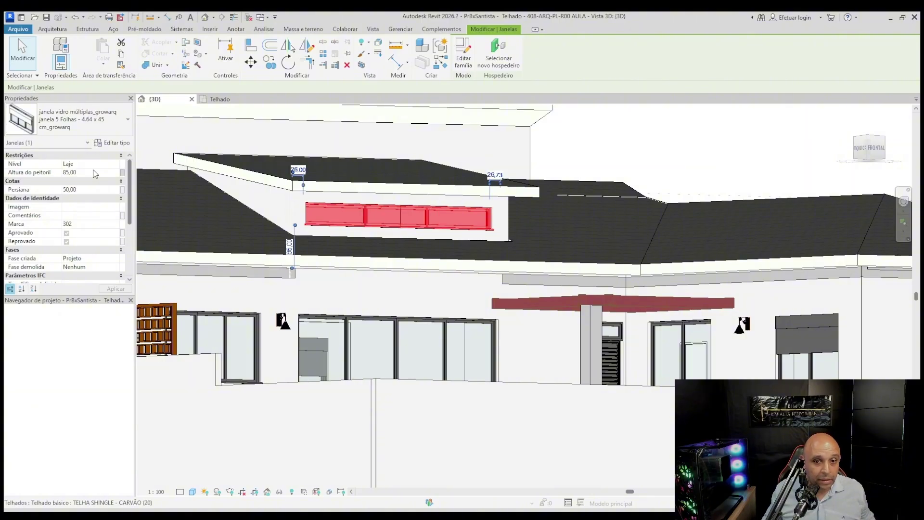
middle_click_drag(429, 235, 384, 282)
key("Escape")
Lower the tall single-slope roof in stages by setting its base offset to 50, 40 and finally 30.
scroll(419, 282, "down", 3)
middle_click_drag(520, 223, 495, 223, "shift")
scroll(495, 223, "up", 3)
left_click(495, 241)
scroll(431, 237, "down", 3)
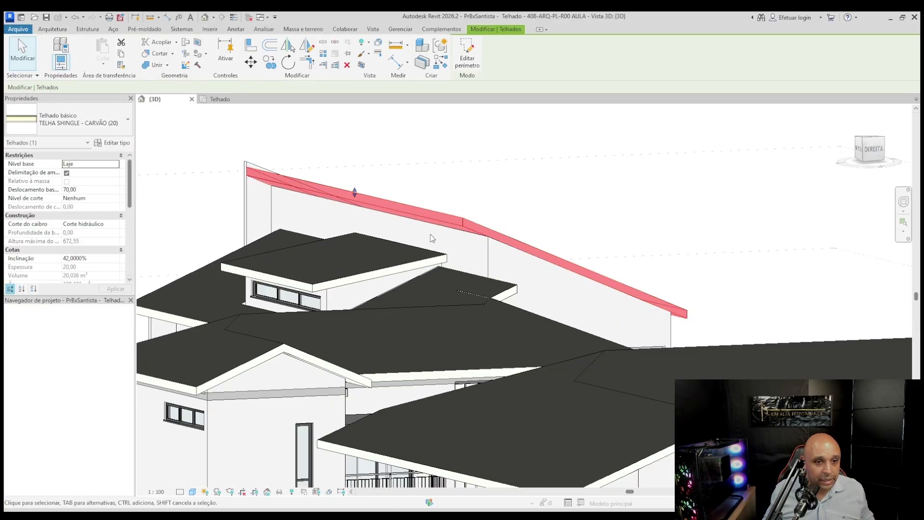
middle_click_drag(431, 237, 317, 201, "shift")
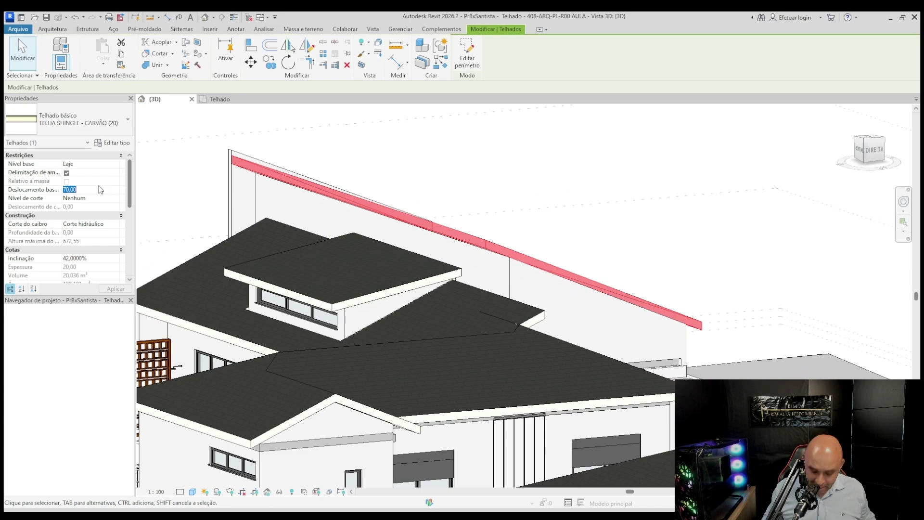
key("Return")
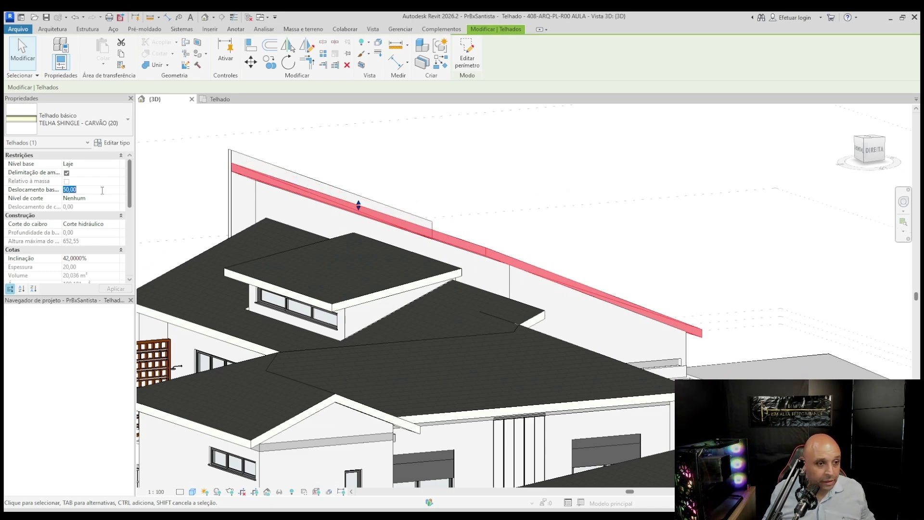
type("40")
key("Return")
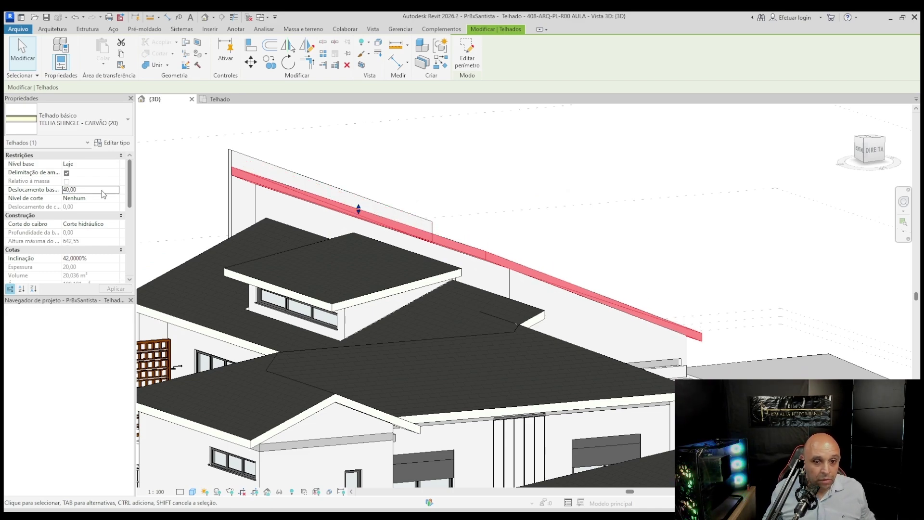
type("30")
key("Return")
key("Escape")
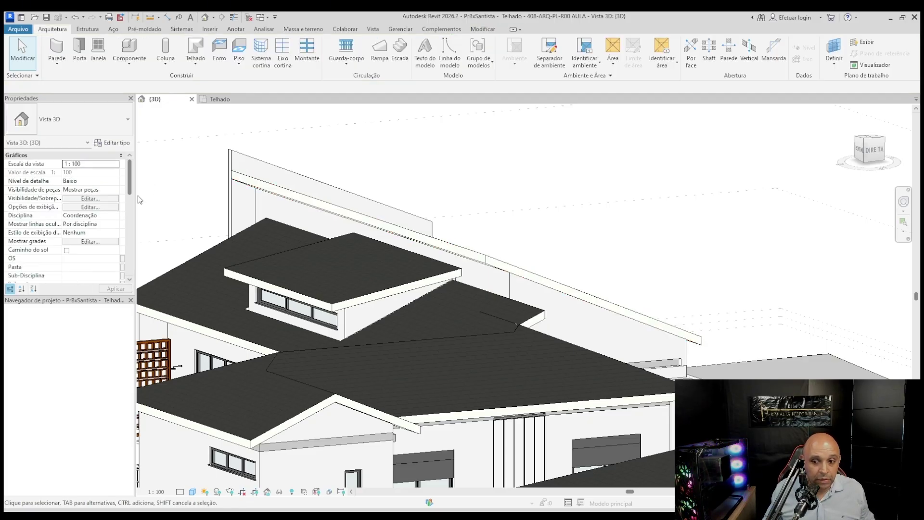
Examine the lower eave of the tall single-slope roof and how the roofs fit together in the 3D view.
scroll(395, 275, "down", 1)
middle_click_drag(405, 275, 373, 233, "shift")
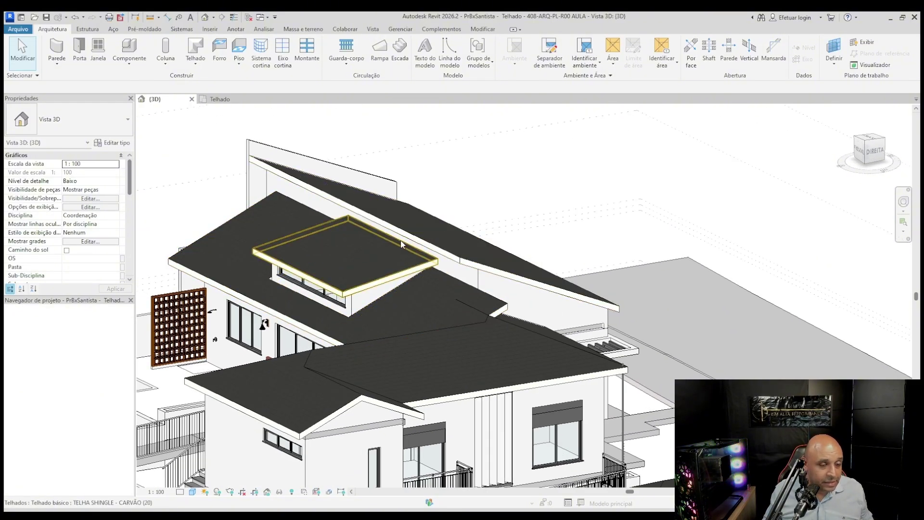
left_click(398, 227)
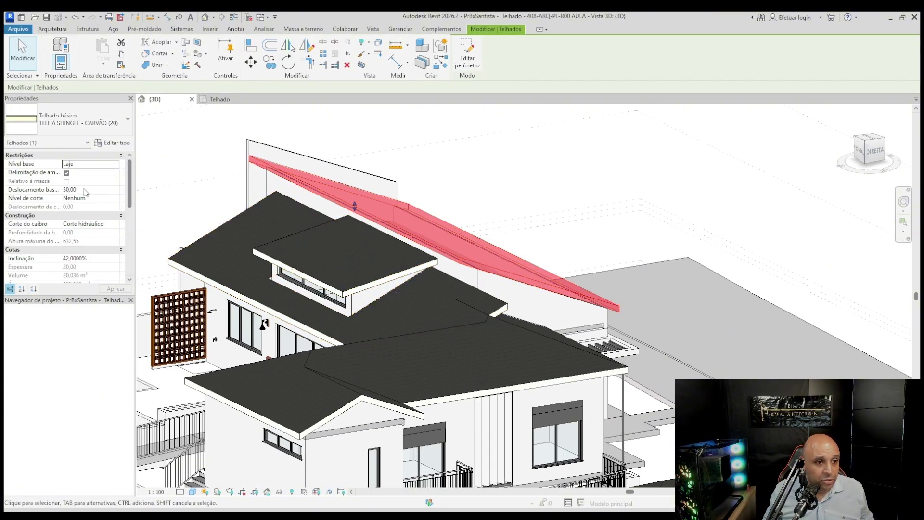
scroll(481, 270, "up", 6)
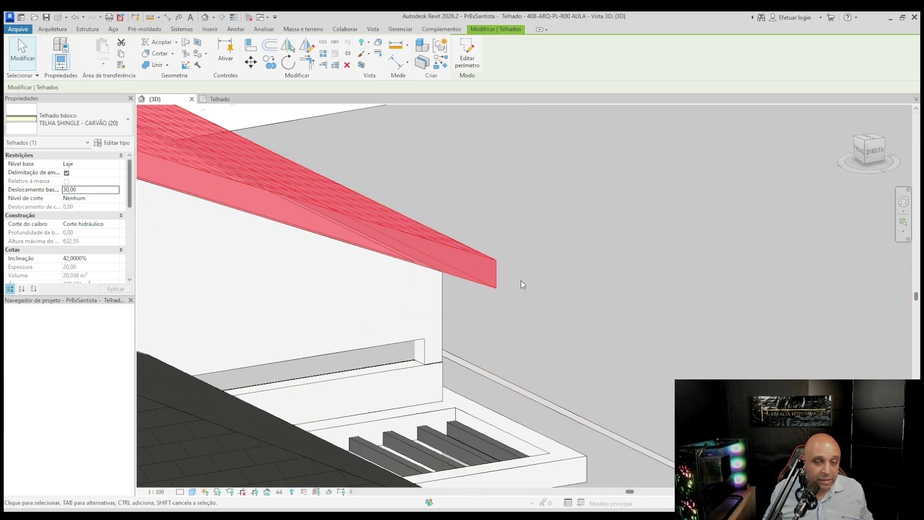
scroll(530, 274, "down", 2)
scroll(515, 274, "up", 2)
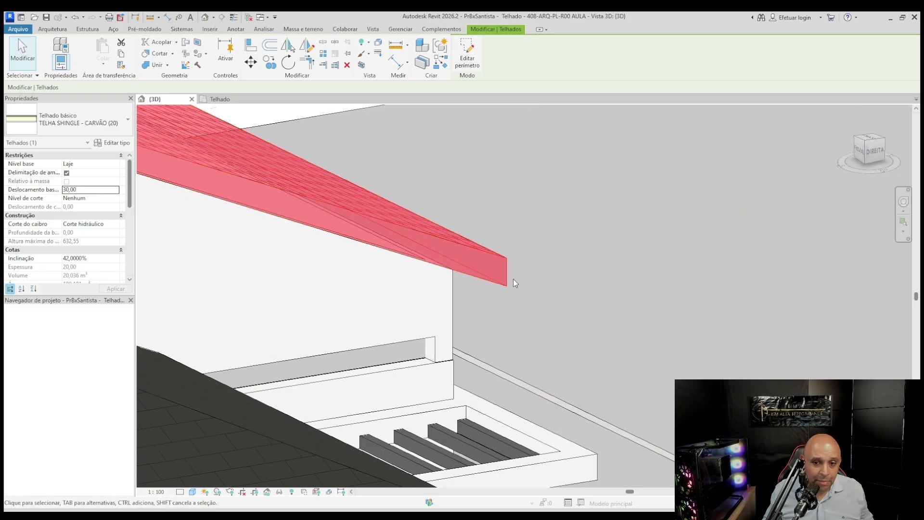
scroll(550, 279, "down", 4)
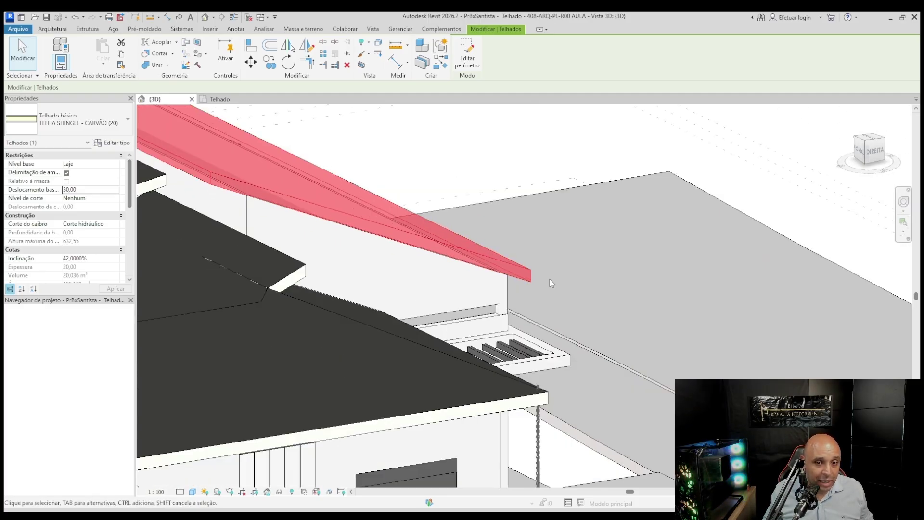
key("Escape")
scroll(466, 263, "down", 4)
middle_click_drag(466, 263, 573, 284, "shift")
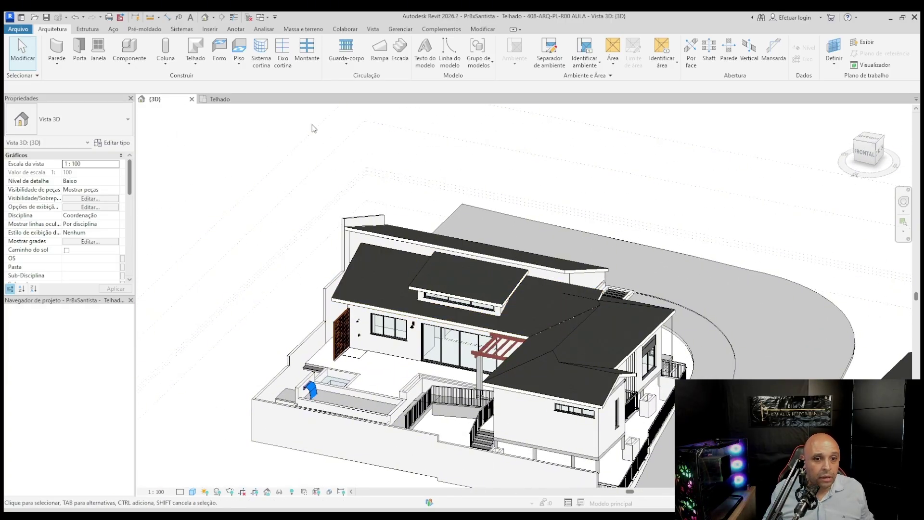
Open the Telhado floor plan and select the hip roof over the wing with the balcony.
left_click(220, 100)
scroll(634, 267, "up", 10)
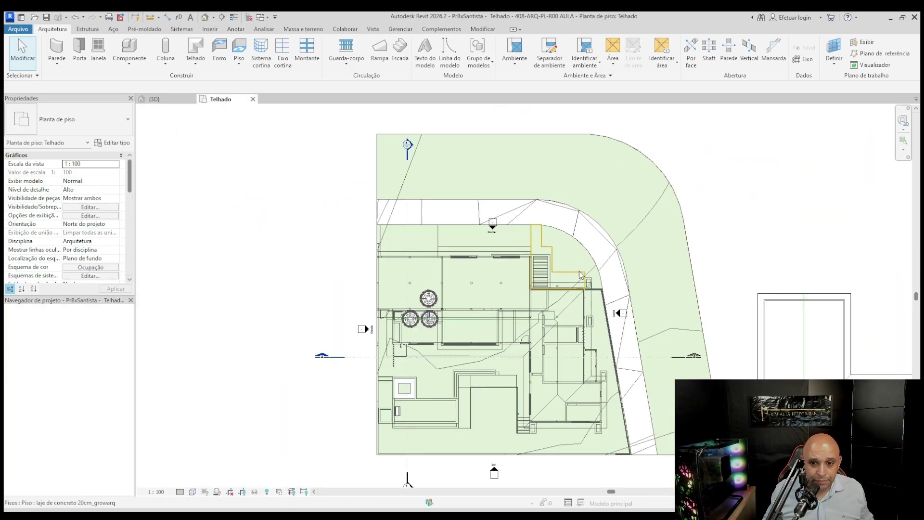
scroll(521, 293, "up", 5)
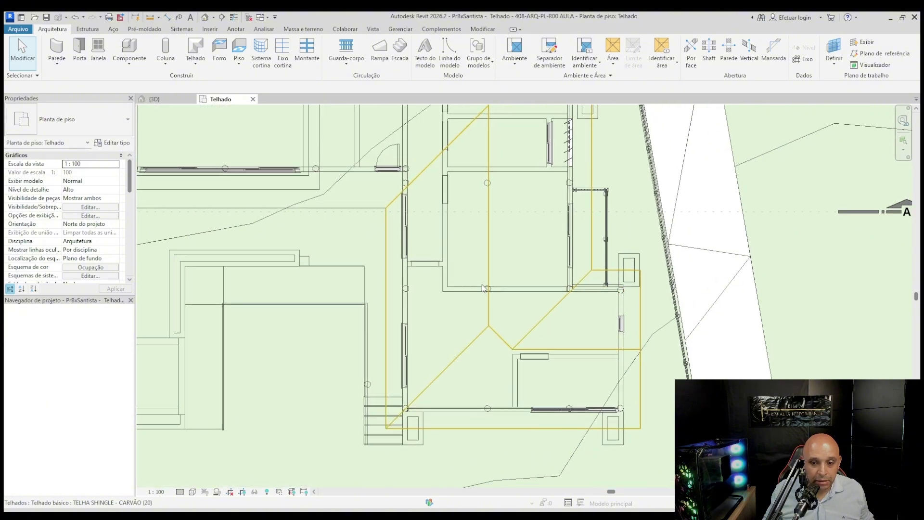
key("d")
key("i")
key("Escape")
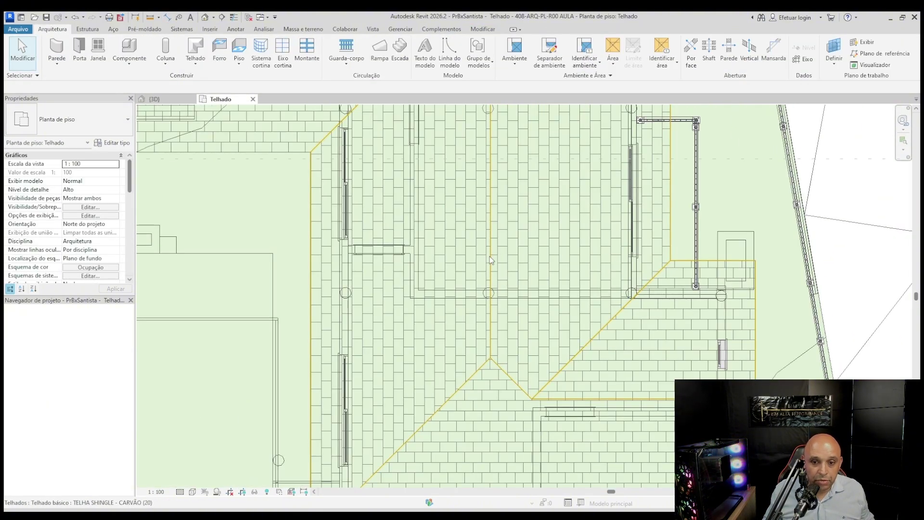
left_click(490, 256)
middle_click_drag(633, 250, 572, 257)
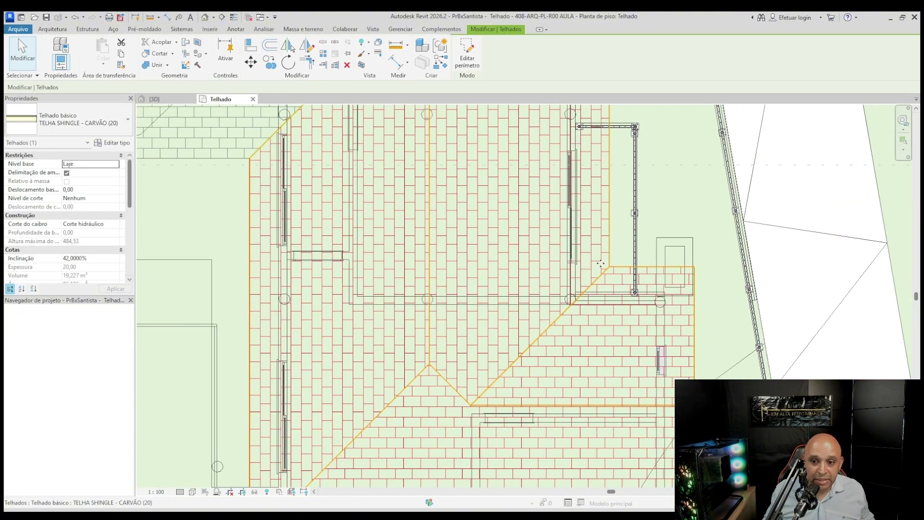
Place an aligned dimension chain across the hip roof, from the balcony-side eave through the ridge to the opposite eave.
scroll(601, 264, "up", 3)
key("d")
key("i")
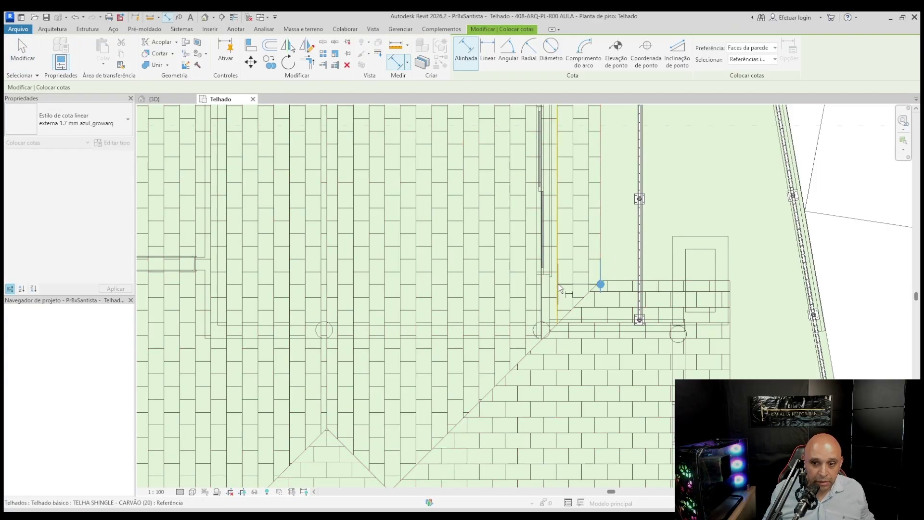
left_click(559, 284)
scroll(351, 273, "down", 3)
scroll(387, 281, "up", 3)
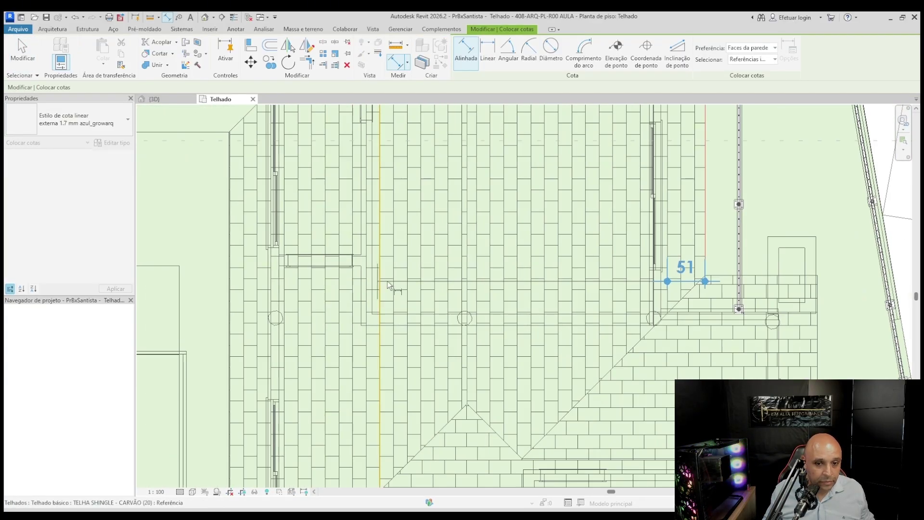
left_click(468, 284)
left_click(276, 289)
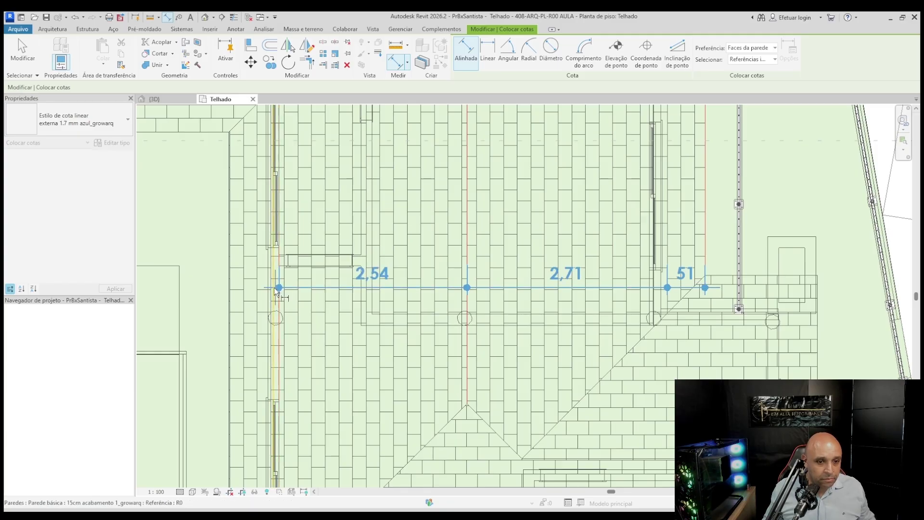
left_click(228, 288)
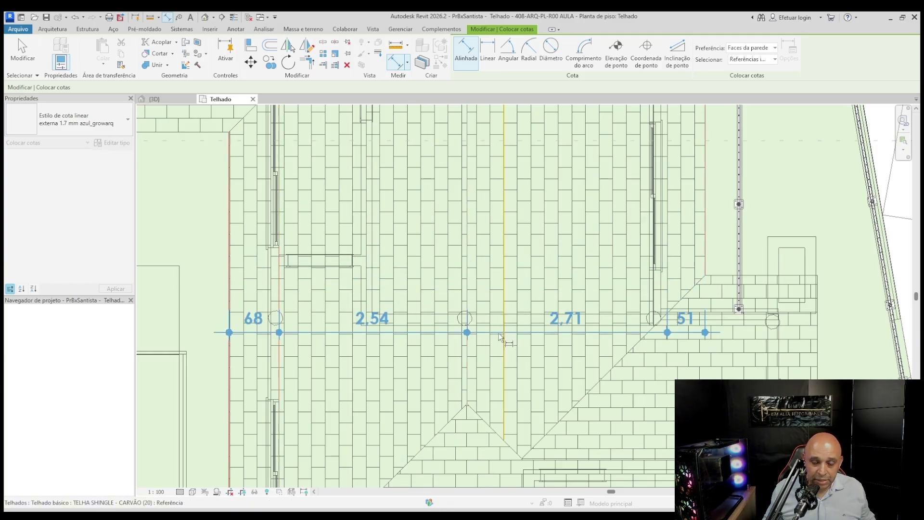
scroll(500, 337, "down", 3)
scroll(505, 313, "up", 3)
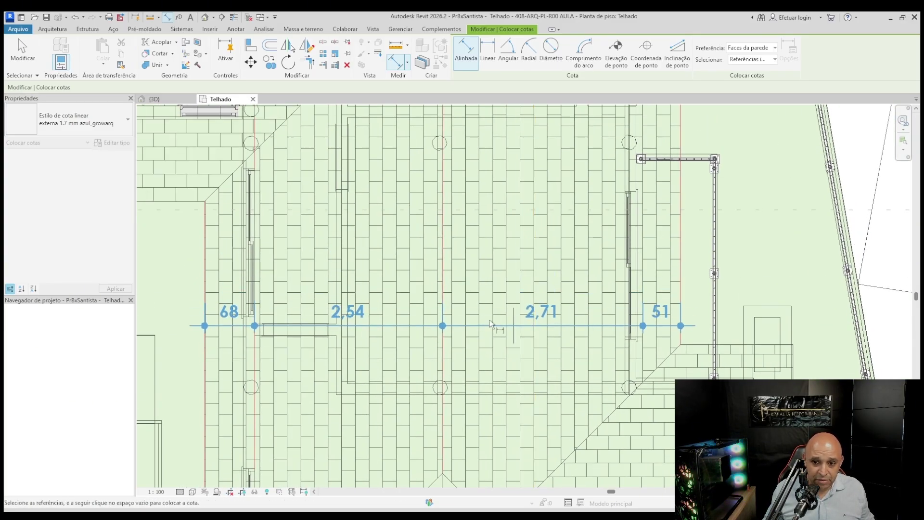
left_click(215, 303)
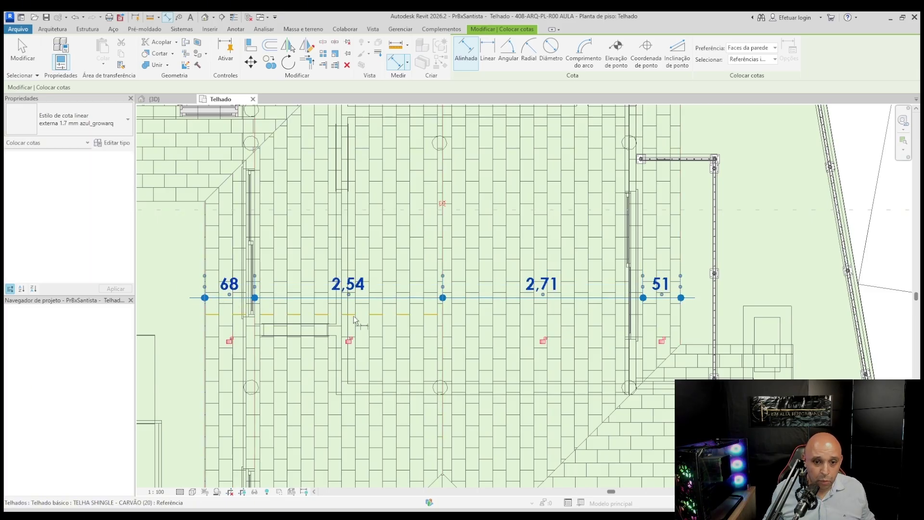
key("Escape")
key("Escape")
Replace the dimension chain's tile-line reference on the balcony side with the wall's outer face.
left_click(376, 299)
scroll(384, 287, "down", 2)
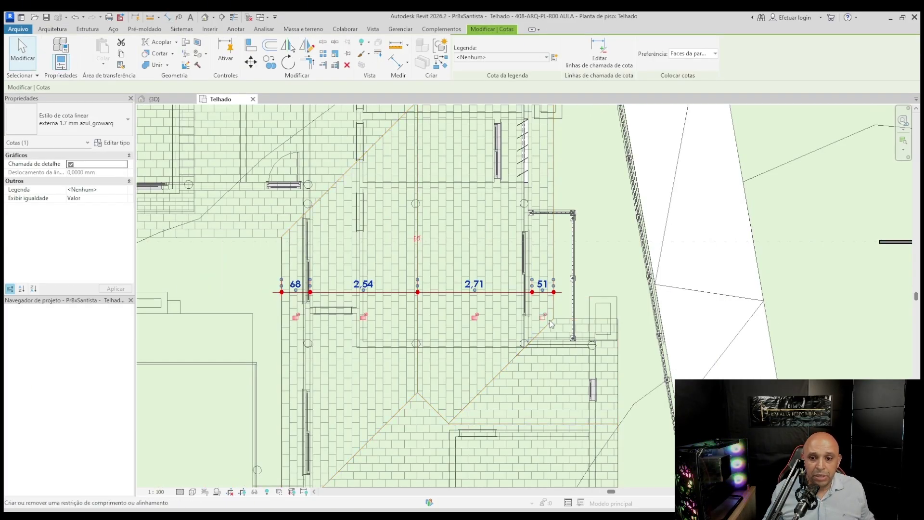
scroll(542, 308, "up", 2)
key("Escape")
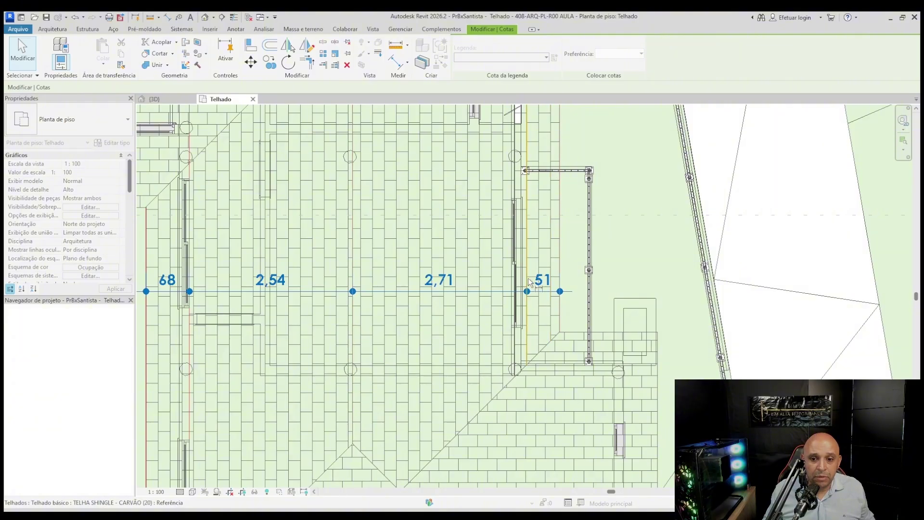
left_click(527, 277)
scroll(534, 337, "up", 3)
left_click(519, 342)
scroll(613, 269, "down", 2)
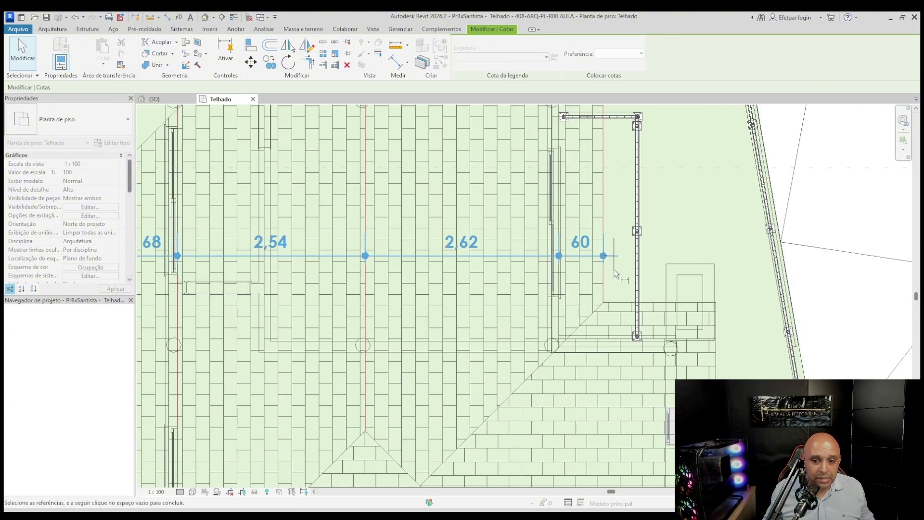
Replace the dimension chain's tile-line reference on the side opposite the balcony with that wall's outer face.
scroll(707, 258, "down", 2)
scroll(397, 247, "up", 3)
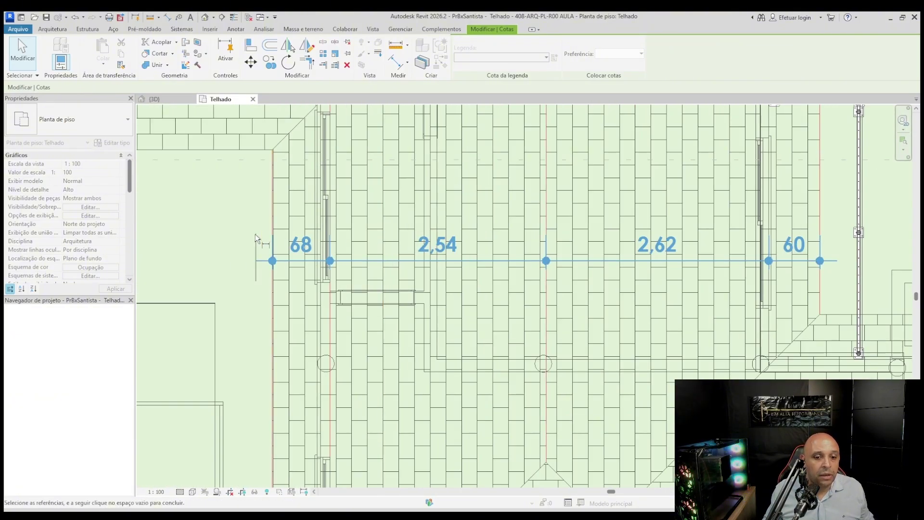
scroll(332, 215, "down", 3)
scroll(340, 288, "up", 4)
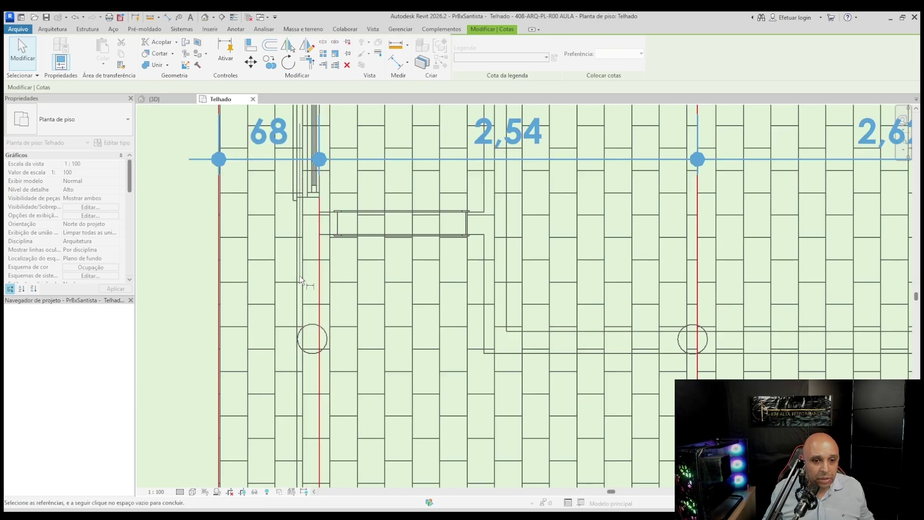
left_click(300, 275)
left_click(319, 273)
scroll(352, 243, "down", 3)
left_click(281, 214)
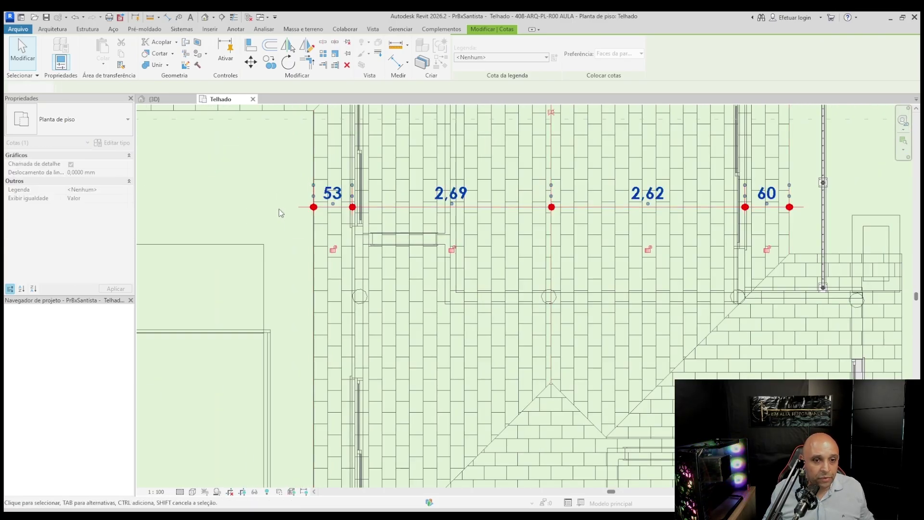
scroll(326, 241, "down", 3)
key("Escape")
middle_click_drag(448, 222, 425, 258)
scroll(395, 244, "up", 4)
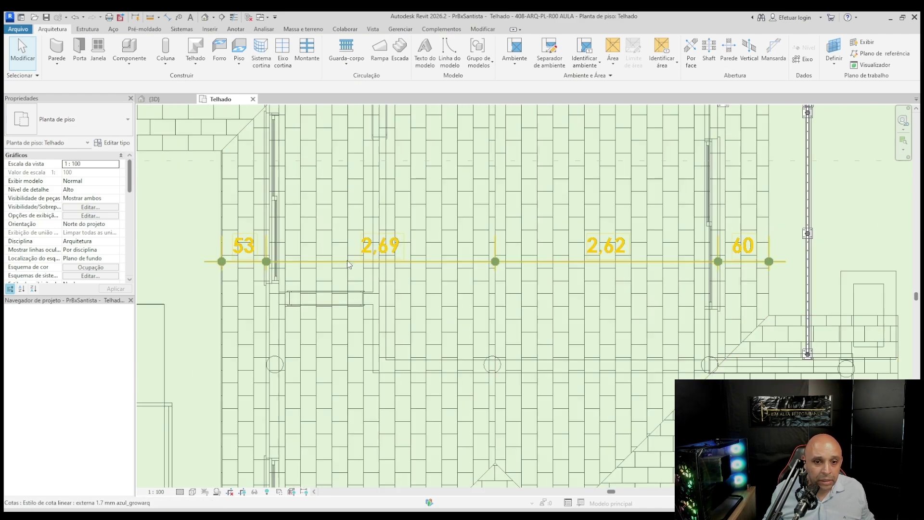
left_click(349, 262)
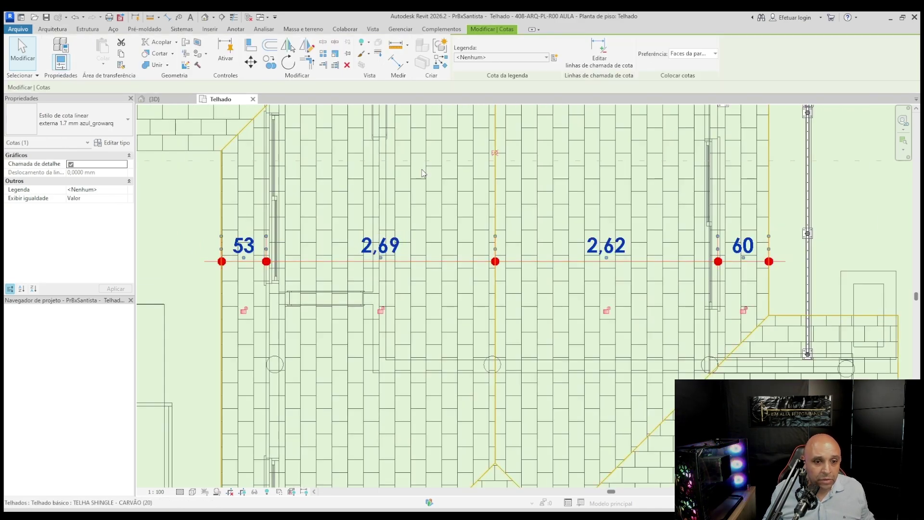
left_click(597, 53)
scroll(305, 230, "up", 2)
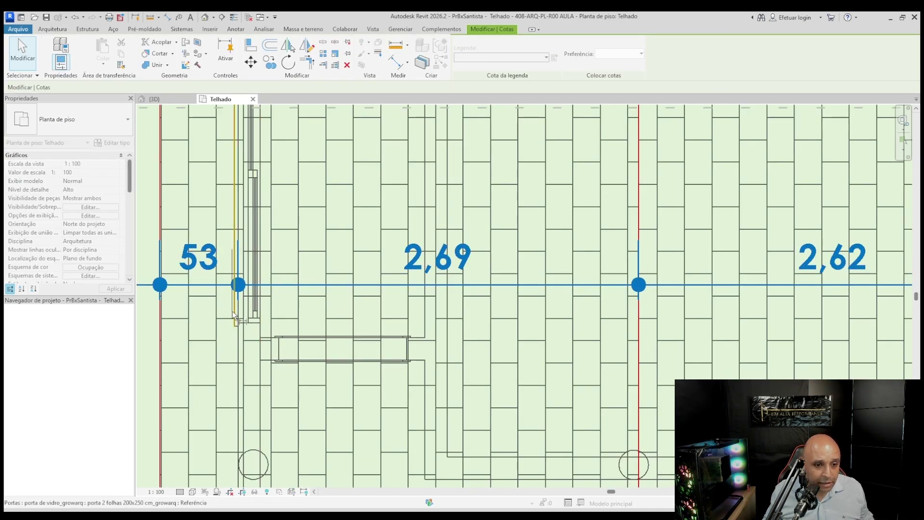
scroll(342, 286, "down", 1)
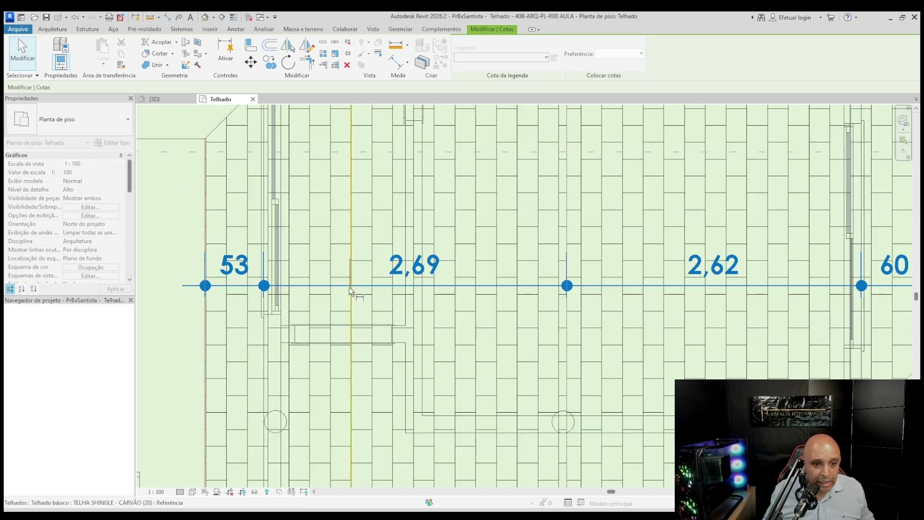
left_click(177, 253)
left_click(179, 253)
scroll(206, 245, "down", 4)
middle_click_drag(364, 277, 388, 295)
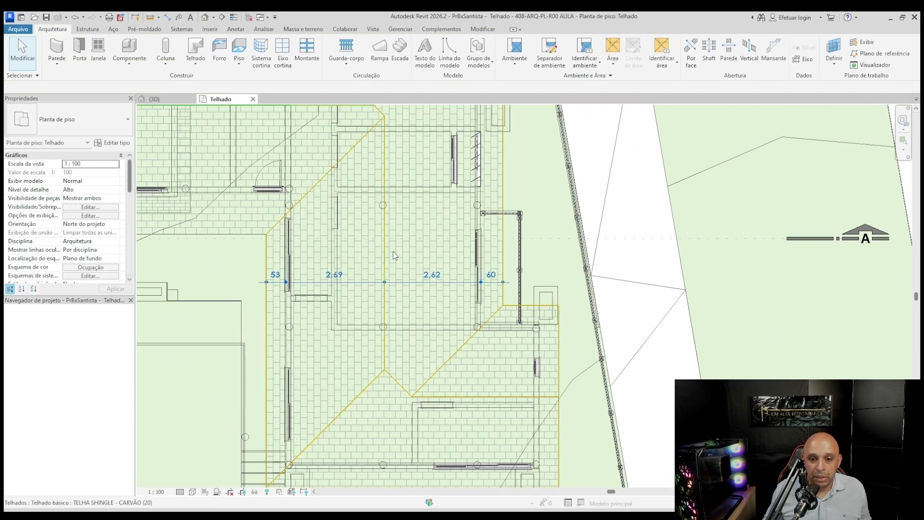
Open the hip roof's perimeter sketch for editing.
scroll(424, 268, "up", 3)
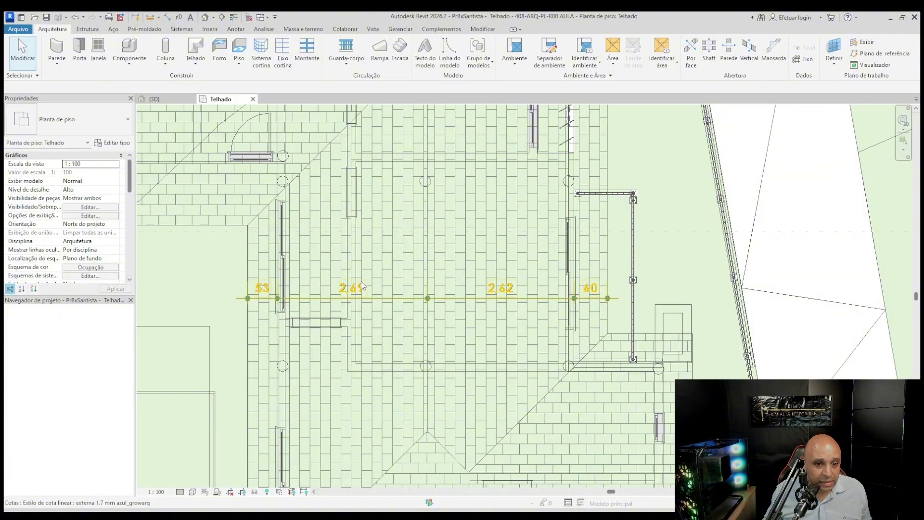
scroll(486, 265, "down", 1)
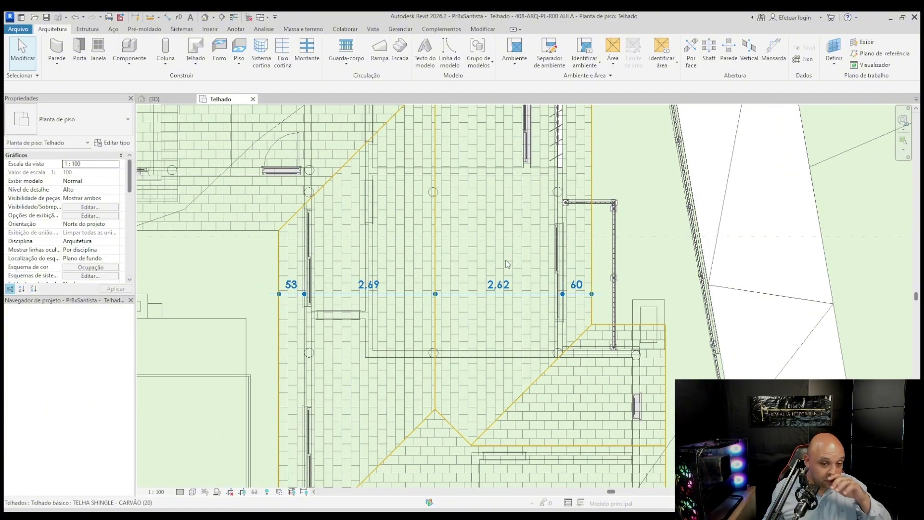
left_click(591, 246)
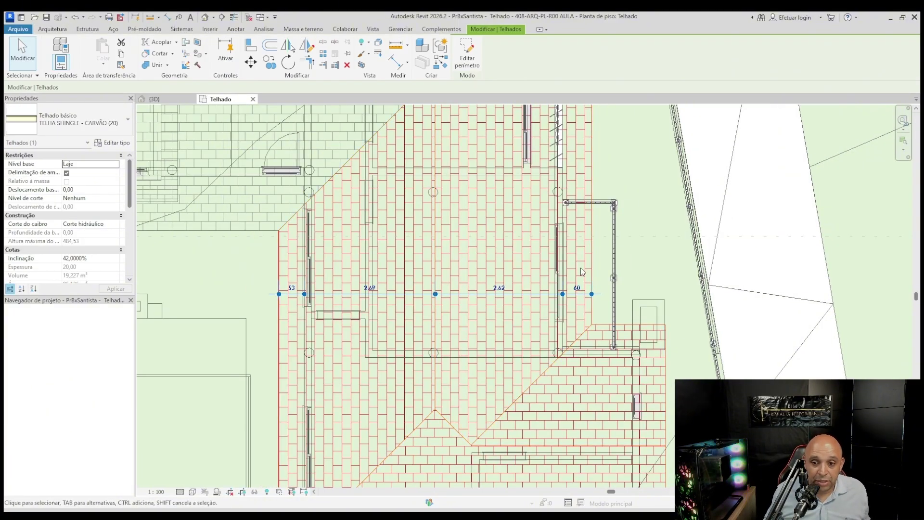
middle_click_drag(543, 222, 536, 227)
left_click(467, 58)
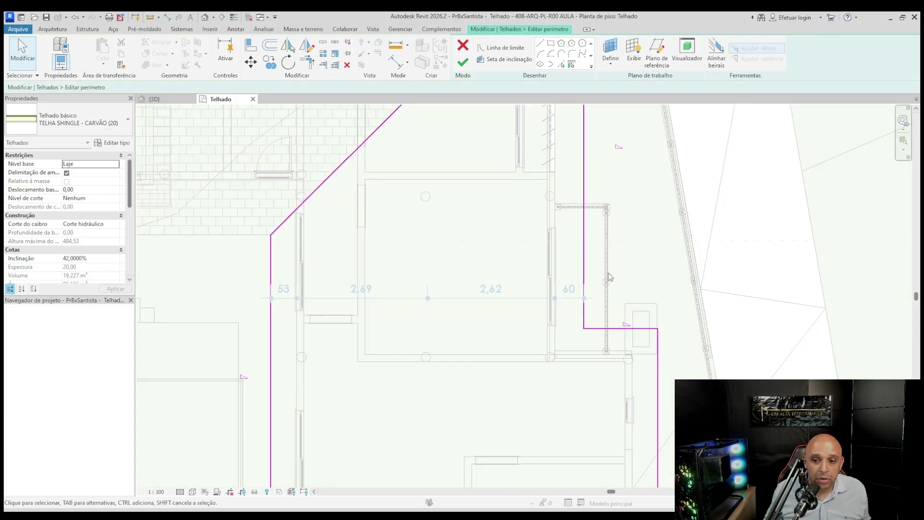
Set the long east eave line of the hip roof's perimeter to 55 cm from the wall's outer face.
left_click(584, 266)
middle_click_drag(580, 179, 514, 331)
scroll(514, 330, "down", 4)
scroll(515, 174, "up", 3)
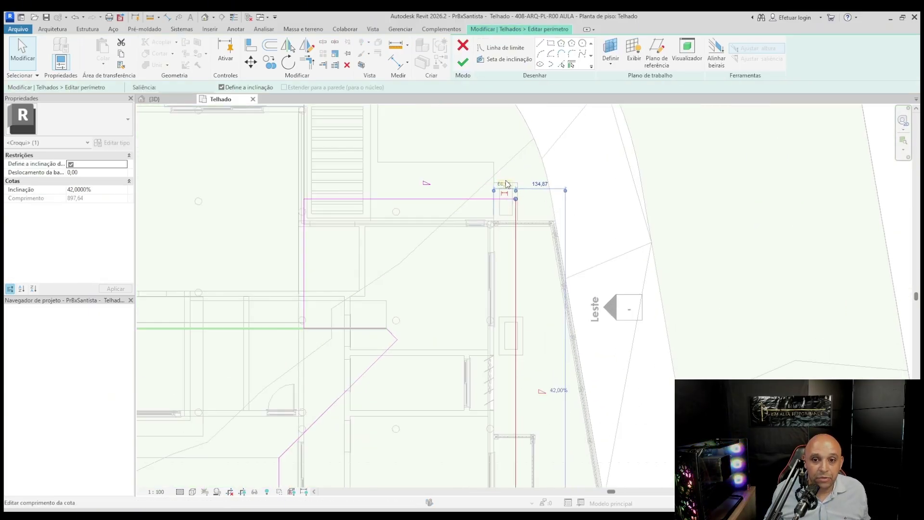
middle_click_drag(542, 391, 513, 271)
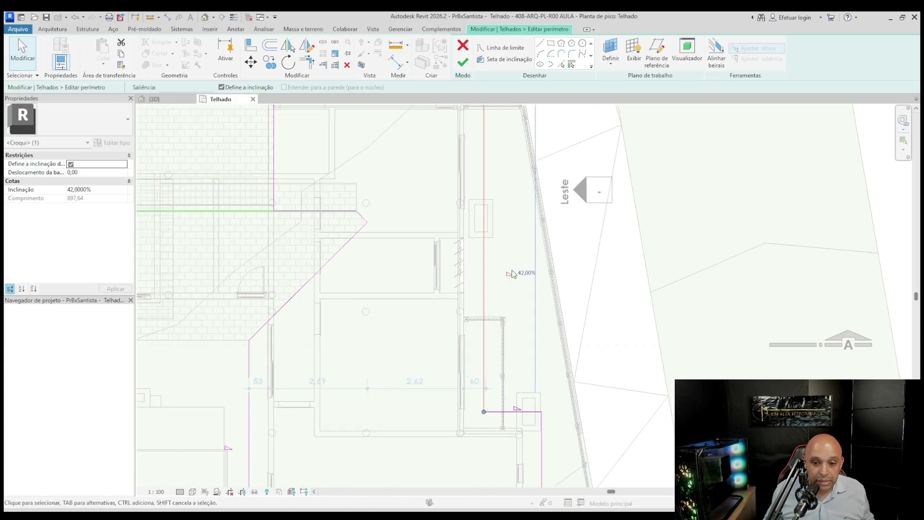
middle_click_drag(501, 353, 470, 292)
middle_click_drag(477, 258, 502, 292)
scroll(501, 291, "down", 1)
left_click(516, 200)
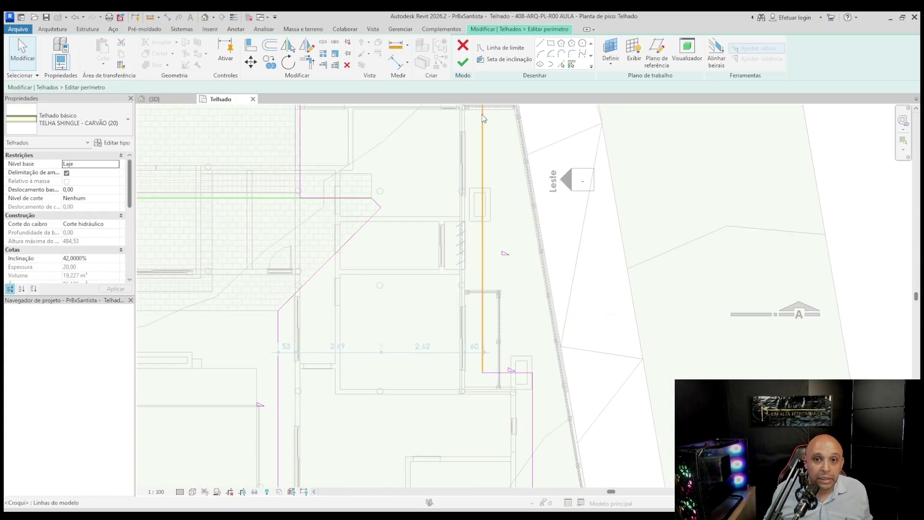
Set the short horizontal eave line at the balcony's south end to 55 cm from the adjacent wall face.
middle_click_drag(459, 167, 470, 207)
scroll(506, 337, "up", 3)
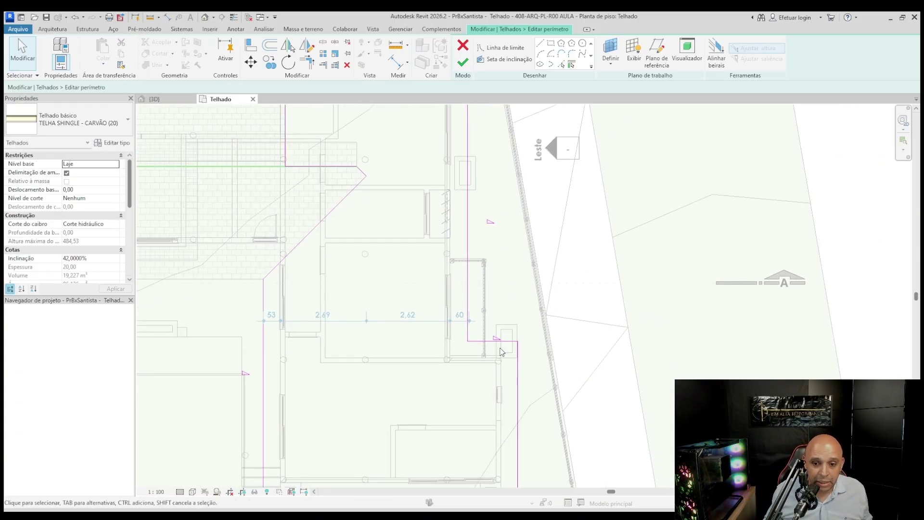
left_click(469, 332)
scroll(425, 359, "up", 2)
left_click(415, 341)
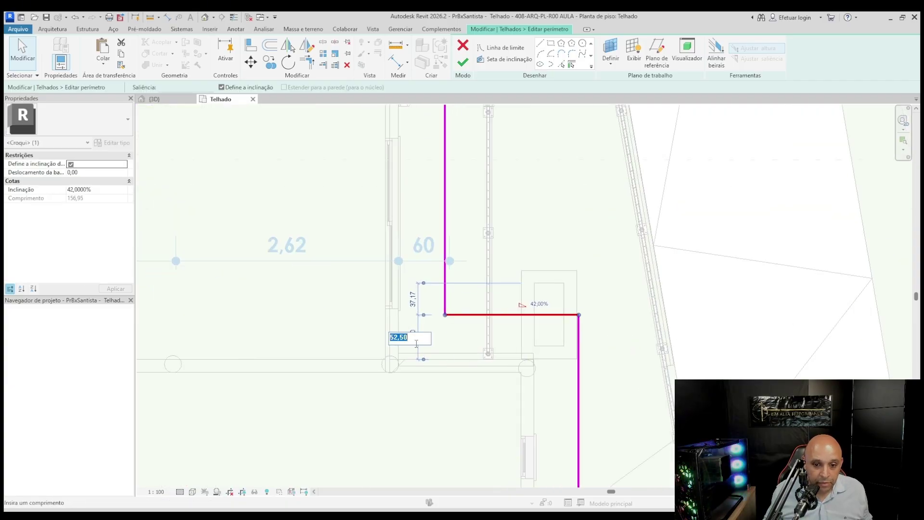
scroll(462, 332, "down", 2)
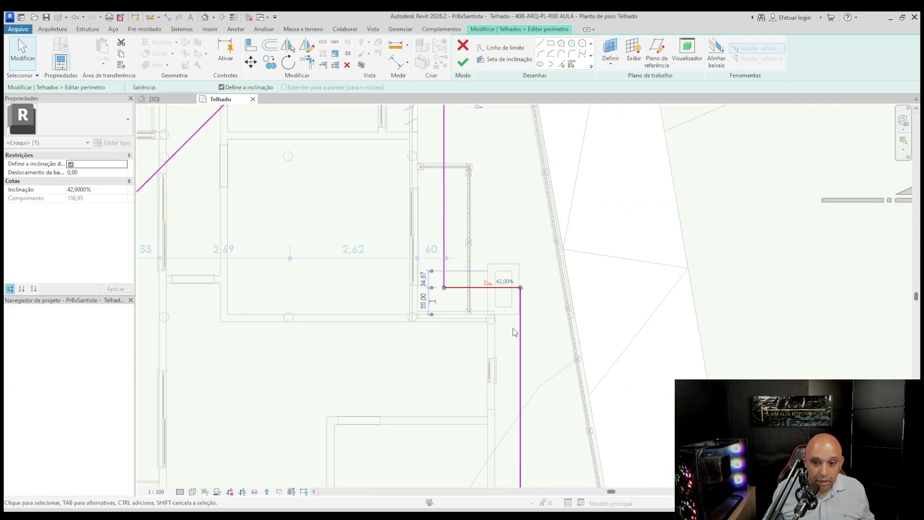
Set the lower east eave line, south of the balcony jog, to 55 cm from the wall face.
middle_click_drag(509, 257, 510, 250)
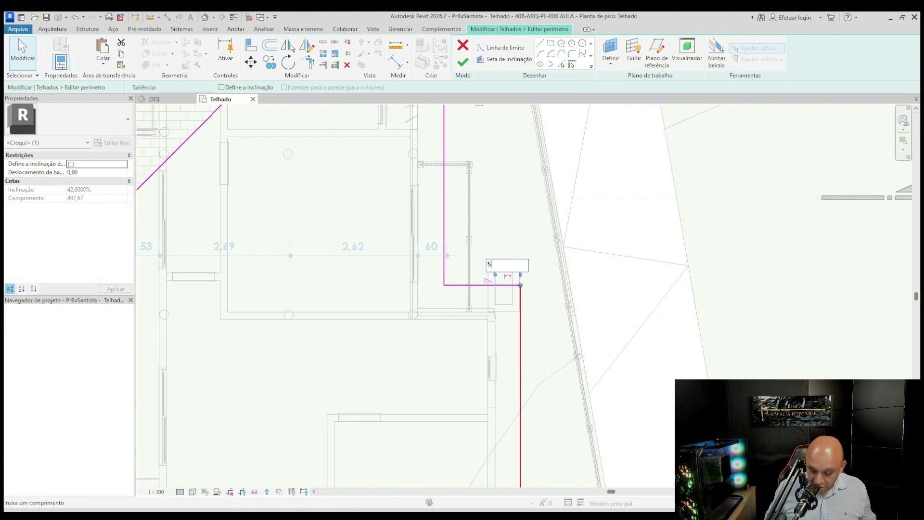
type("5")
key("Return")
scroll(500, 343, "down", 4)
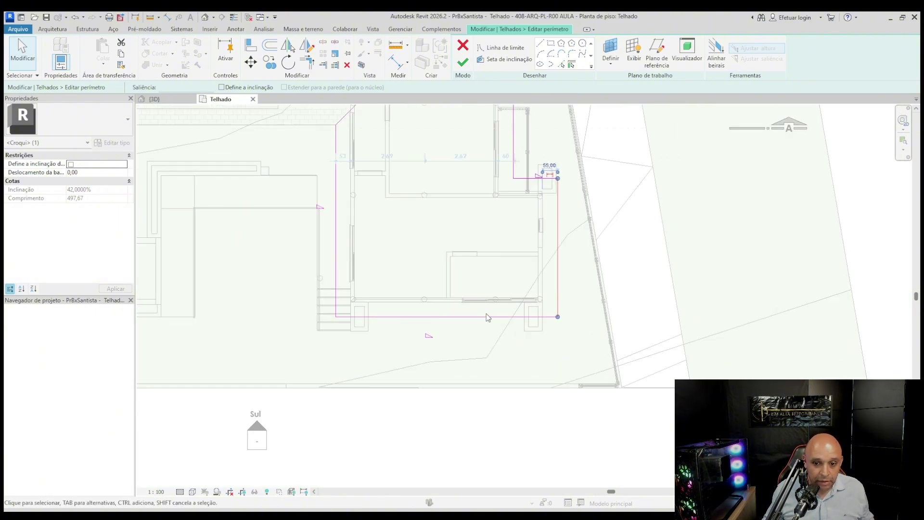
Set the south eave line of the roof perimeter to 55 cm from the south wall's outer face.
left_click(487, 316)
scroll(566, 316, "up", 2)
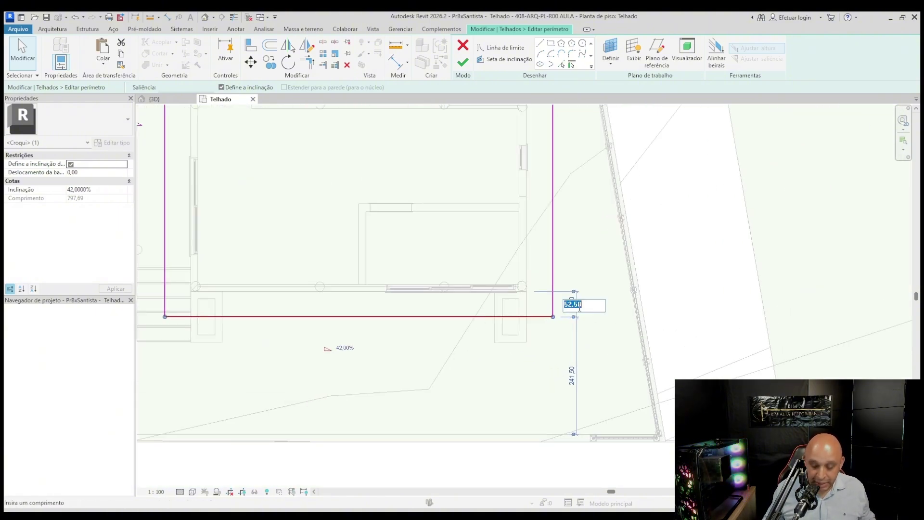
key("Return")
middle_click_drag(380, 261, 477, 339)
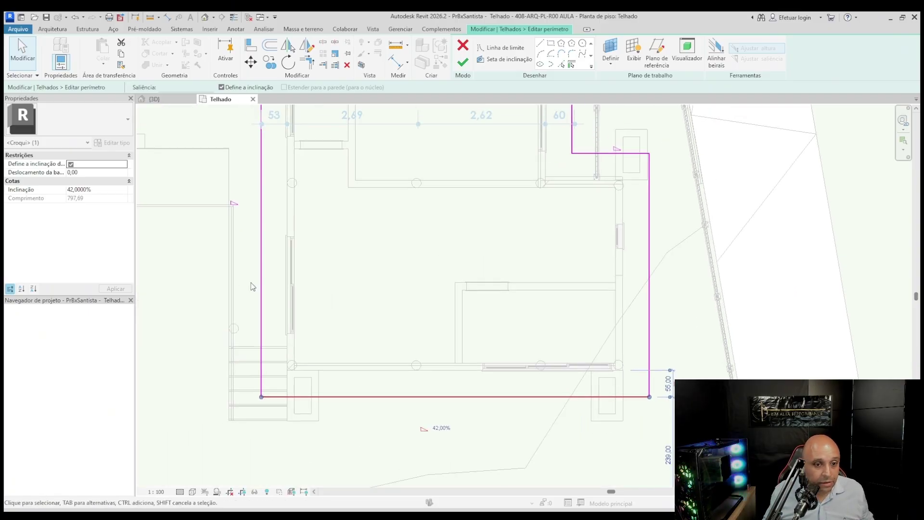
Set the west eave line to 55 cm from the wall's outer face and finish the hip roof's perimeter edit.
left_click(261, 272)
middle_click_drag(277, 263, 315, 272)
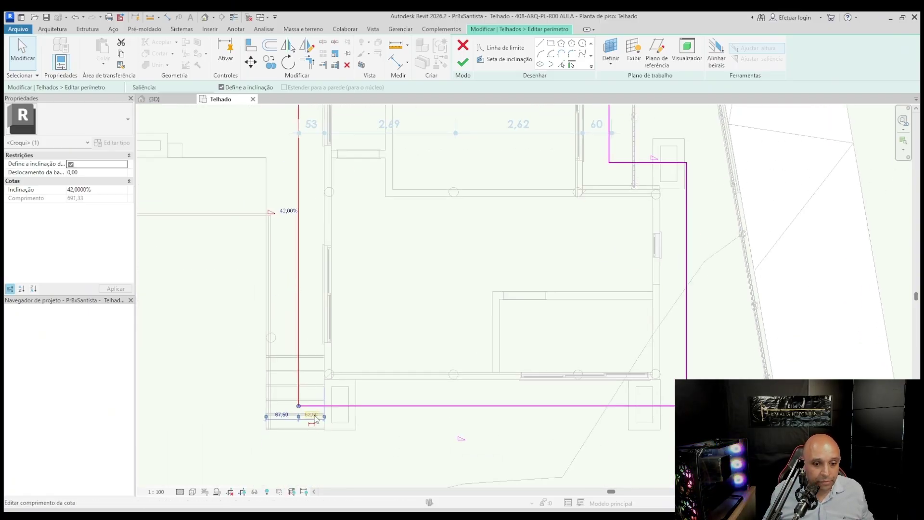
key("Return")
middle_click_drag(411, 198, 430, 366)
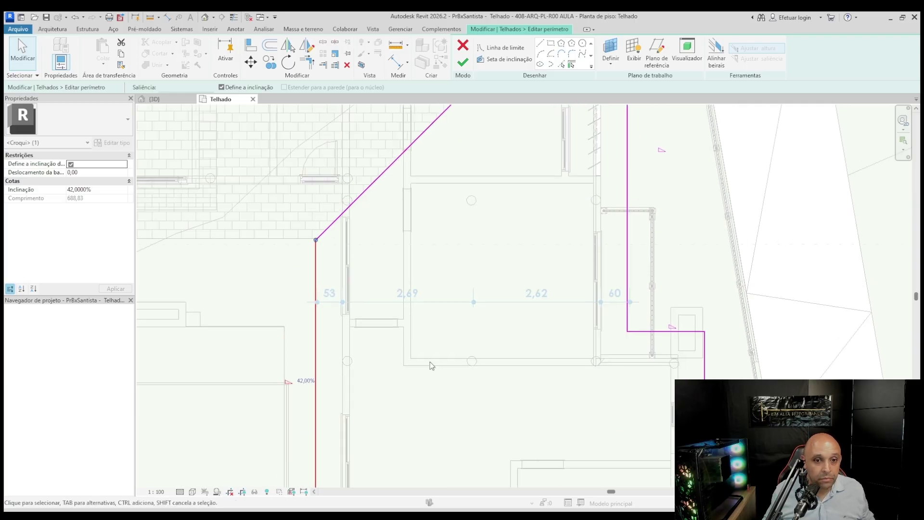
key("Escape")
scroll(459, 192, "down", 1)
middle_click_drag(460, 191, 470, 244)
left_click(462, 62)
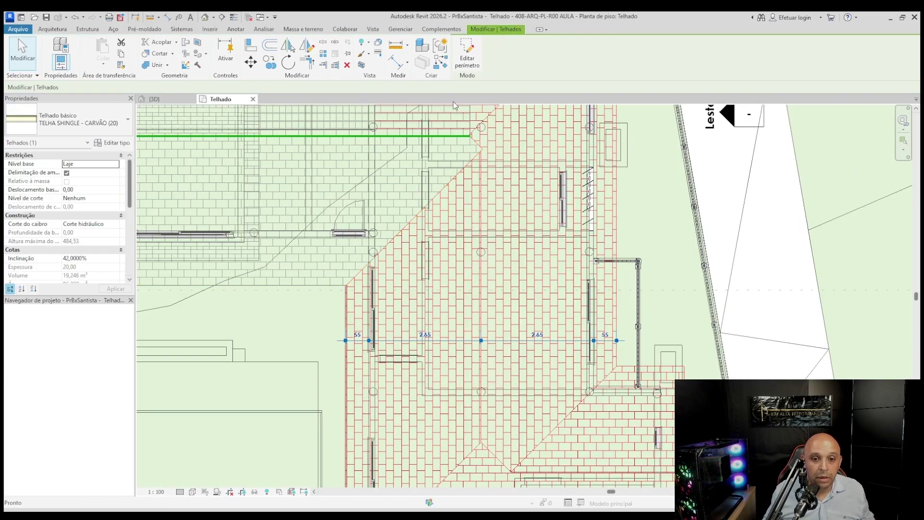
Open the perimeter sketch of the neighbouring roof, west of the hip roof's diagonal junction, for editing.
middle_click_drag(376, 234, 393, 304)
middle_click_drag(486, 210, 480, 329)
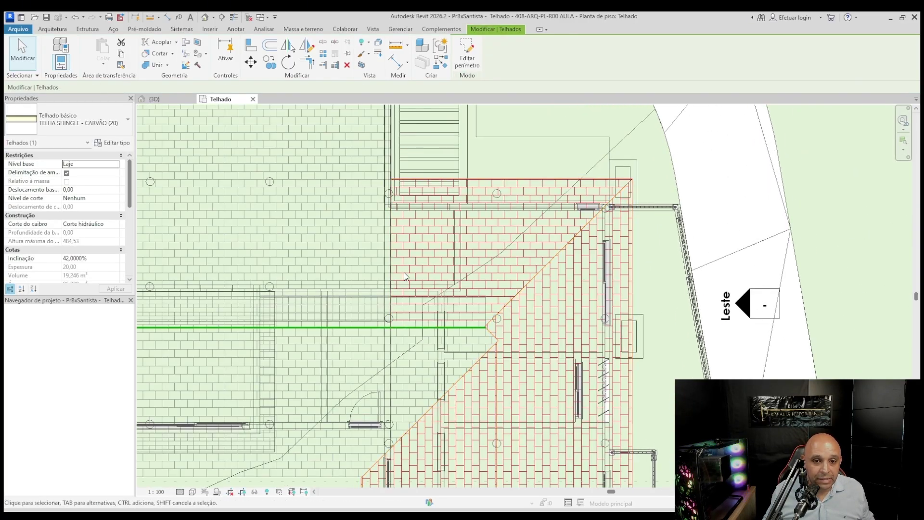
middle_click_drag(510, 363, 486, 240)
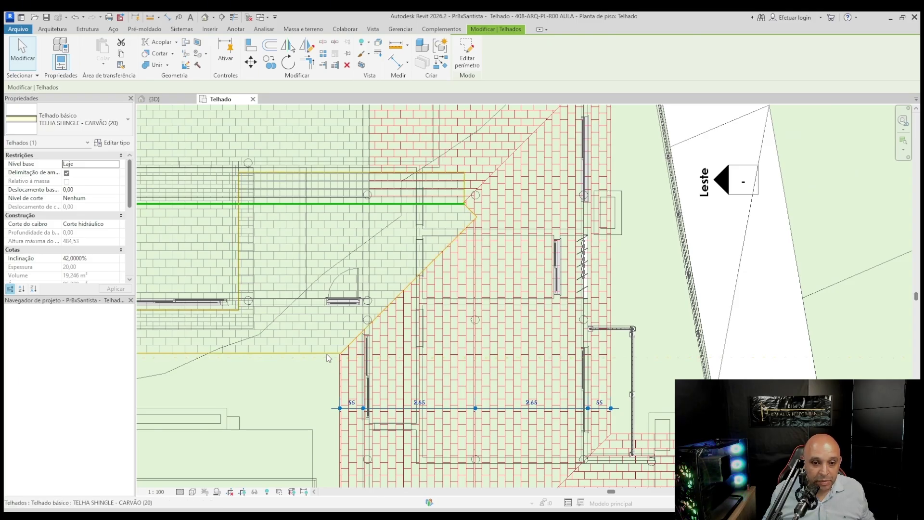
scroll(487, 196, "up", 3)
double_click(473, 200)
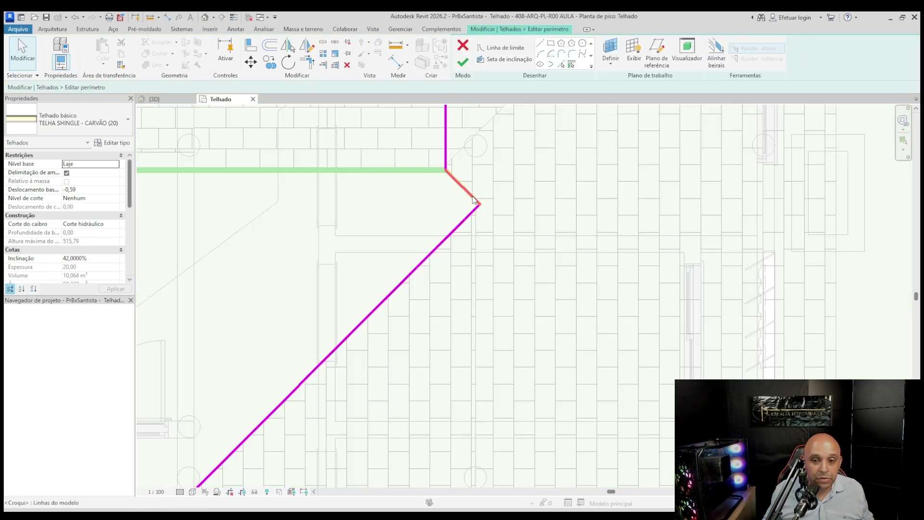
Switch to thin-line display and examine the perimeter corner at the green detail line's end against the hip roof's diagonal line.
middle_click_drag(473, 200, 469, 263)
scroll(433, 250, "up", 5)
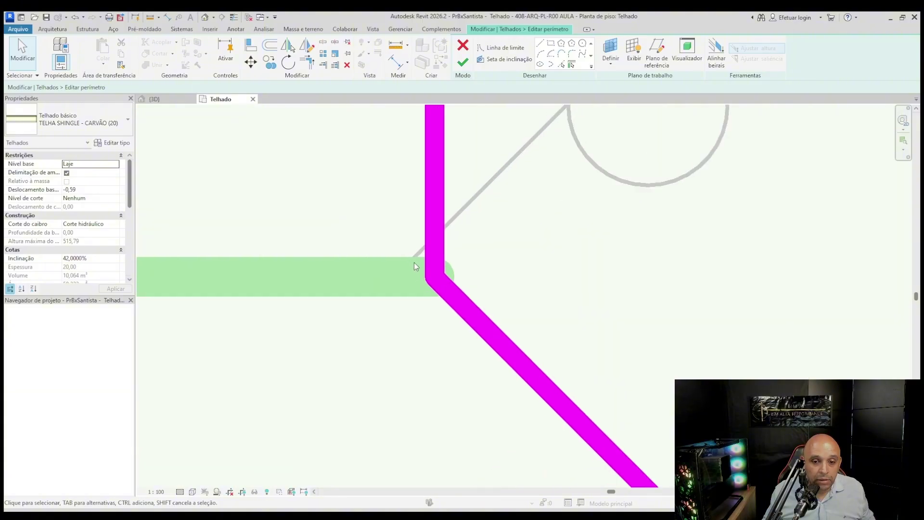
scroll(414, 262, "down", 2)
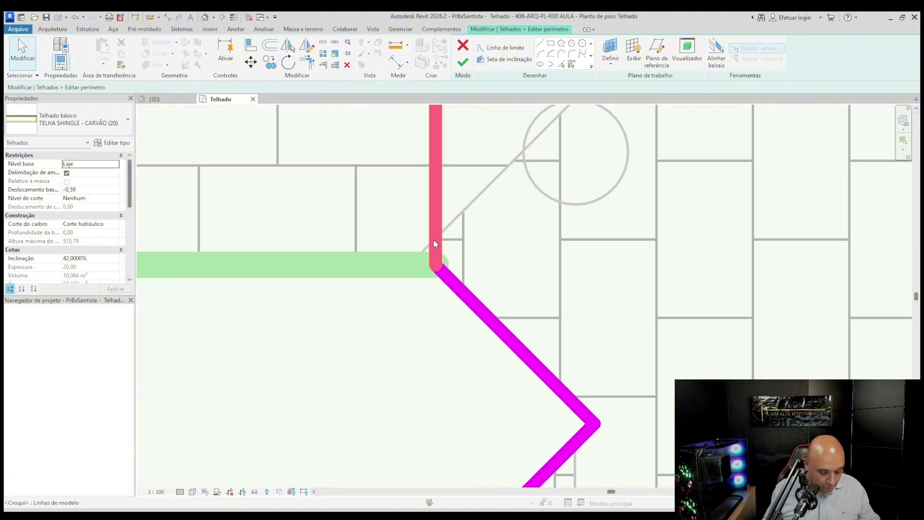
scroll(433, 243, "up", 3)
left_click(431, 262)
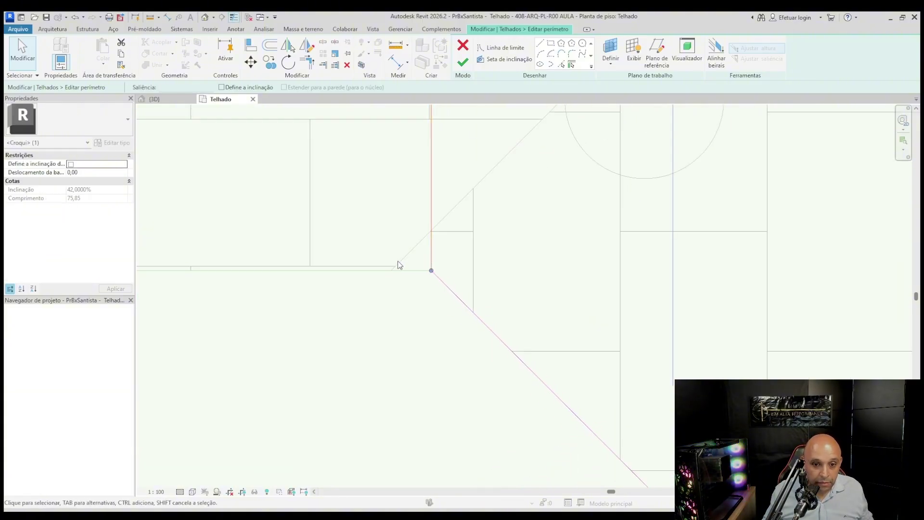
scroll(417, 258, "down", 6)
key("Escape")
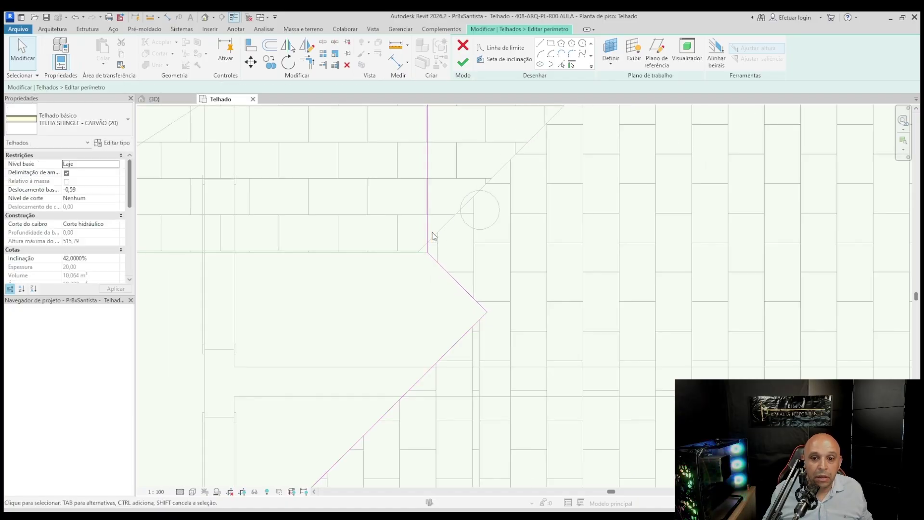
scroll(434, 236, "up", 5)
left_click(420, 326)
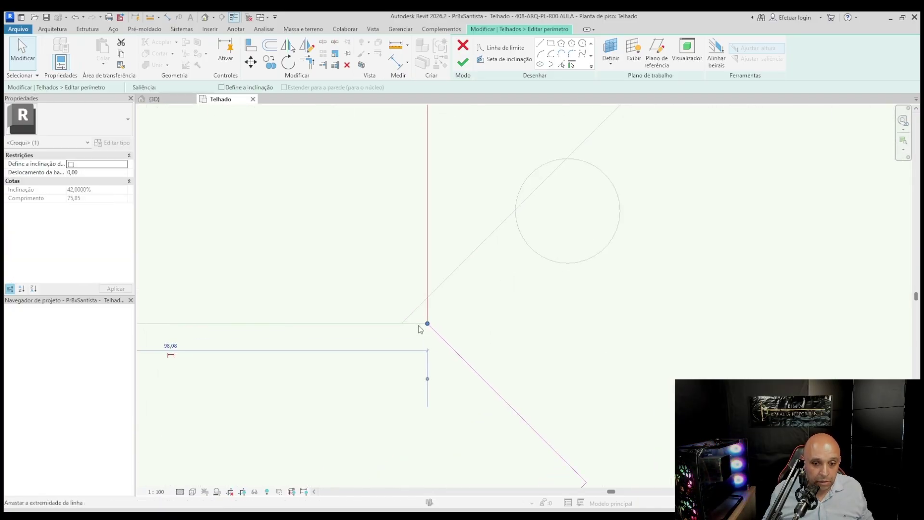
scroll(419, 328, "up", 2)
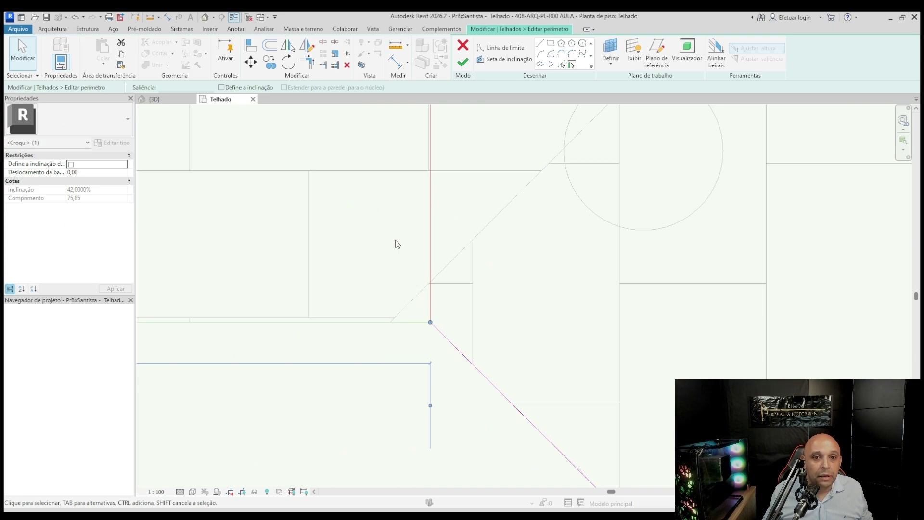
scroll(430, 304, "down", 2)
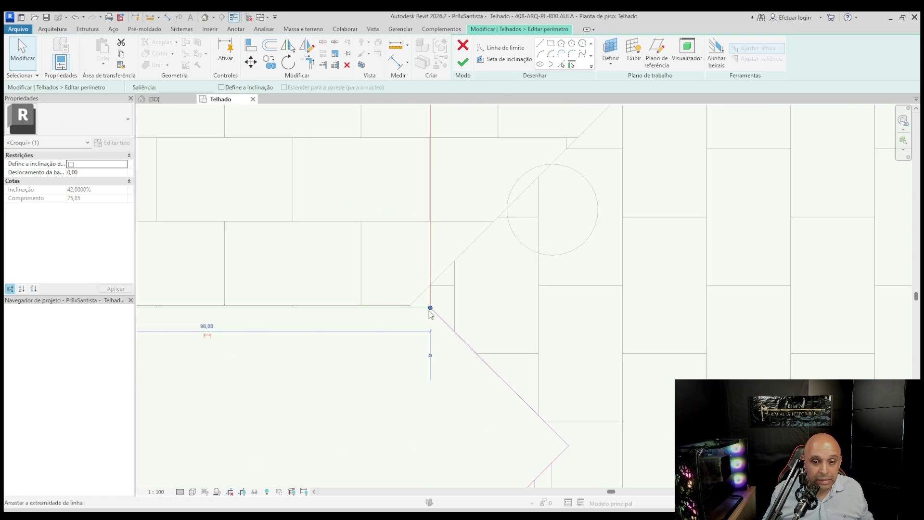
mouse_move(430, 310)
left_mouse_down()
mouse_move(435, 293)
mouse_move(436, 309)
mouse_move(460, 308)
left_mouse_up()
left_click(434, 312)
left_click(473, 277)
Move the vertical perimeter line 5 cm west so it meets the lower end of the hip roof's diagonal line.
left_click(430, 305)
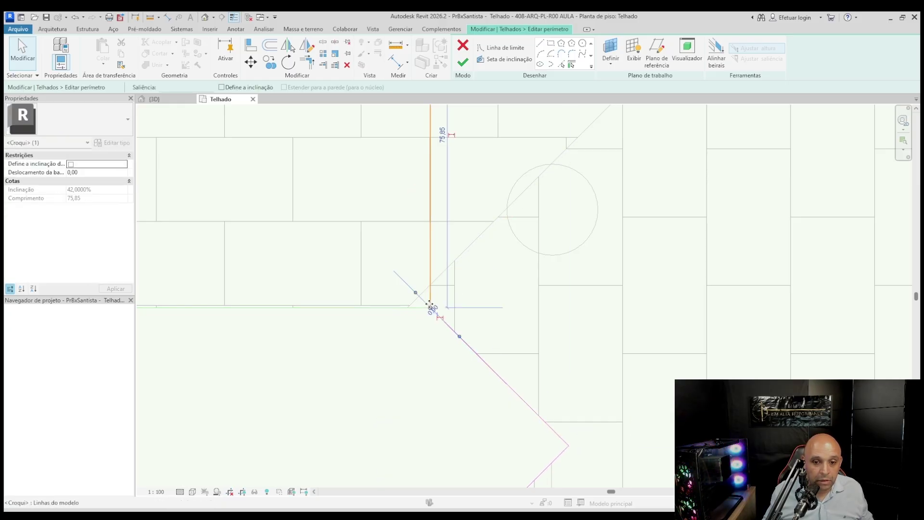
key("m")
key("v")
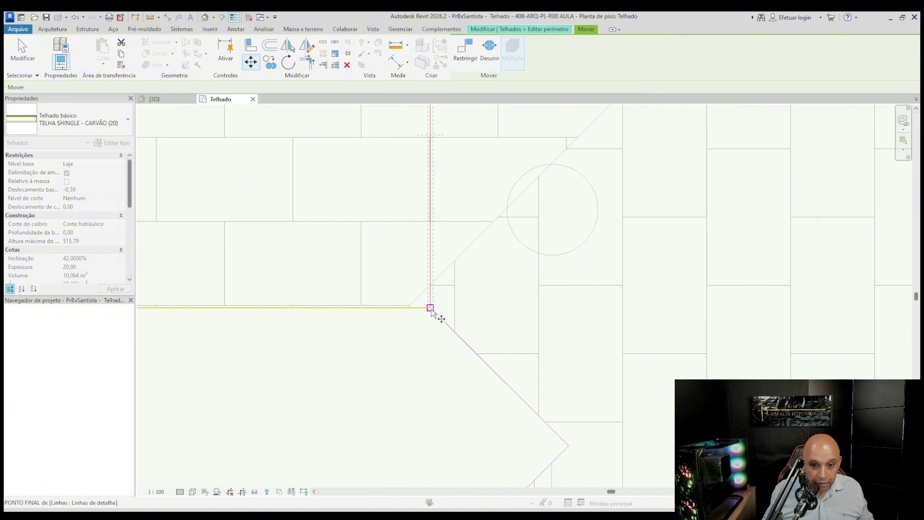
left_click(431, 307)
left_click(407, 309)
scroll(437, 289, "down", 3)
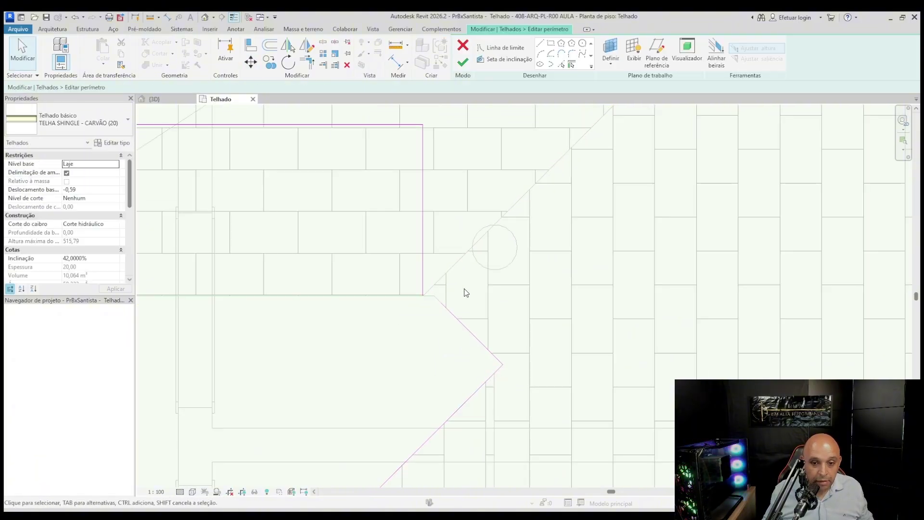
Extend the short diagonal perimeter line's upper end back to the corner on the green detail line.
scroll(438, 308, "up", 5)
scroll(475, 301, "up", 1)
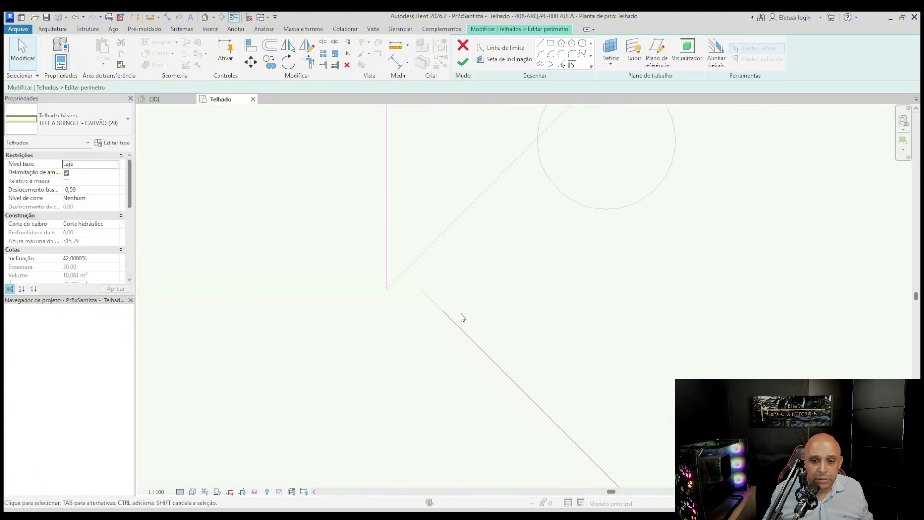
left_click(448, 316)
left_click_drag(443, 312, 429, 300)
left_click(429, 300)
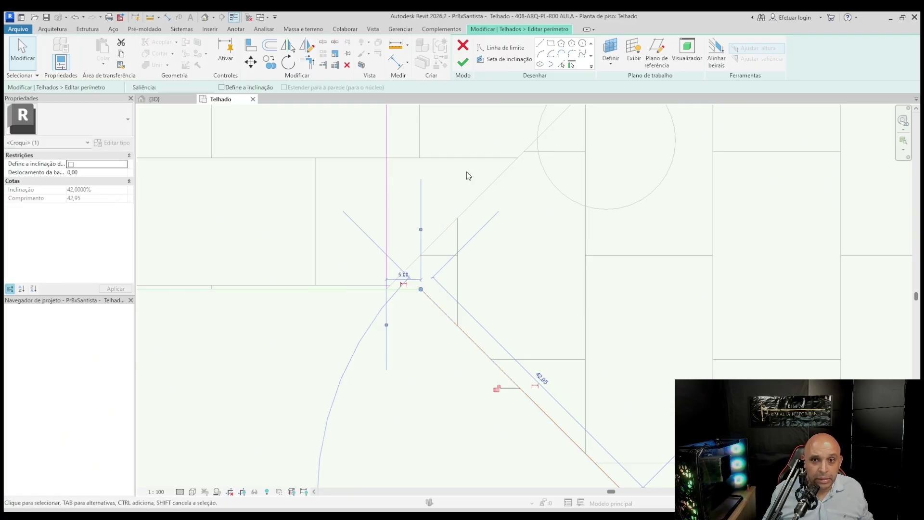
Draw a short horizontal boundary line joining the vertical perimeter line to the short diagonal line's upper end.
left_click(540, 44)
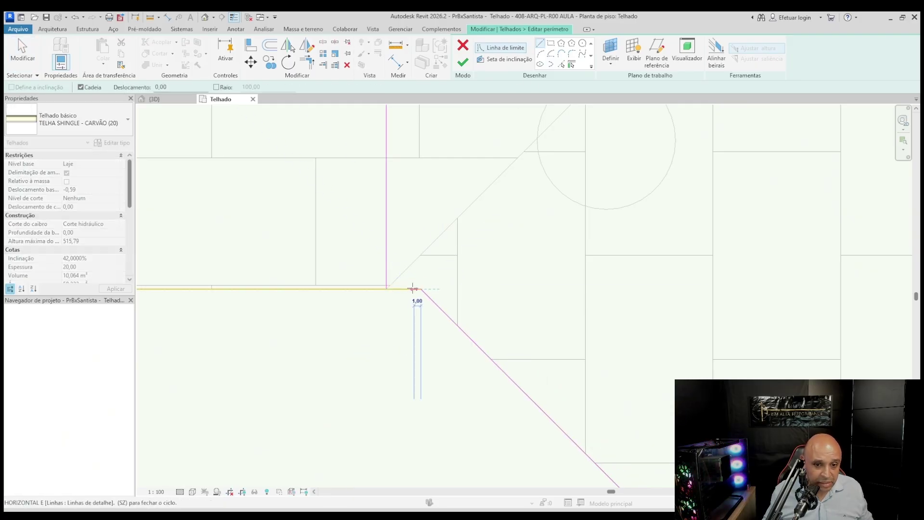
scroll(412, 227, "down", 6)
key("Escape")
key("Escape")
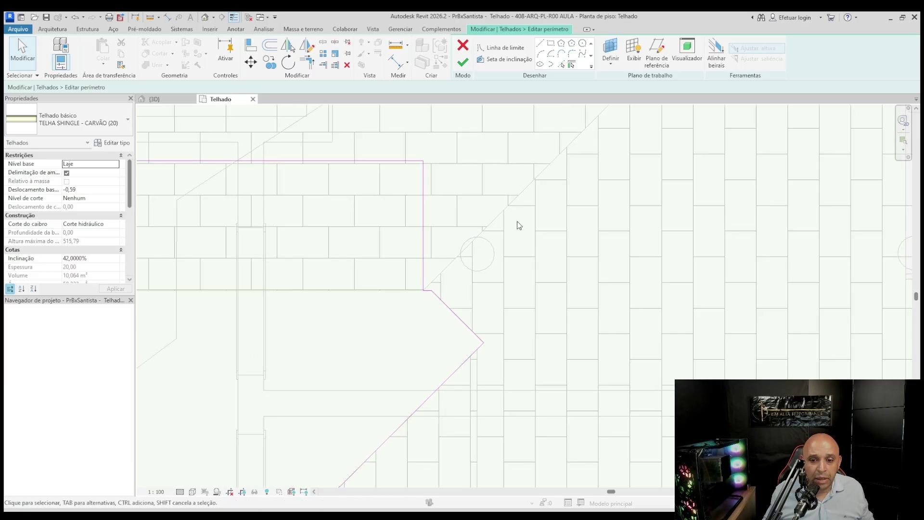
Delete the short horizontal boundary line between the vertical and short diagonal perimeter lines.
scroll(471, 264, "up", 8)
scroll(524, 275, "up", 4)
scroll(450, 169, "down", 11)
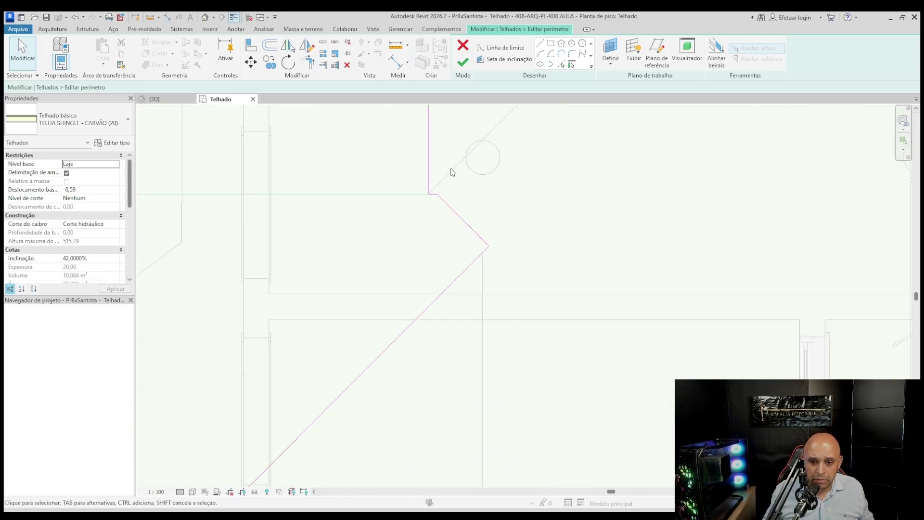
scroll(474, 215, "up", 3)
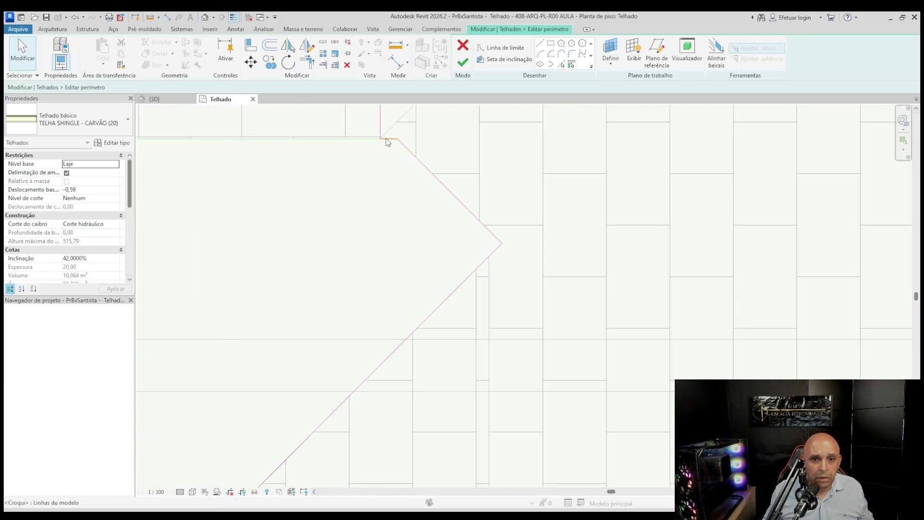
left_click(386, 139)
middle_click_drag(418, 172, 418, 186)
key("Delete")
Move the short diagonal perimeter line so its lower end sits where the long diagonal meets the hip roof's ridge.
left_click(470, 232)
scroll(496, 249, "up", 1)
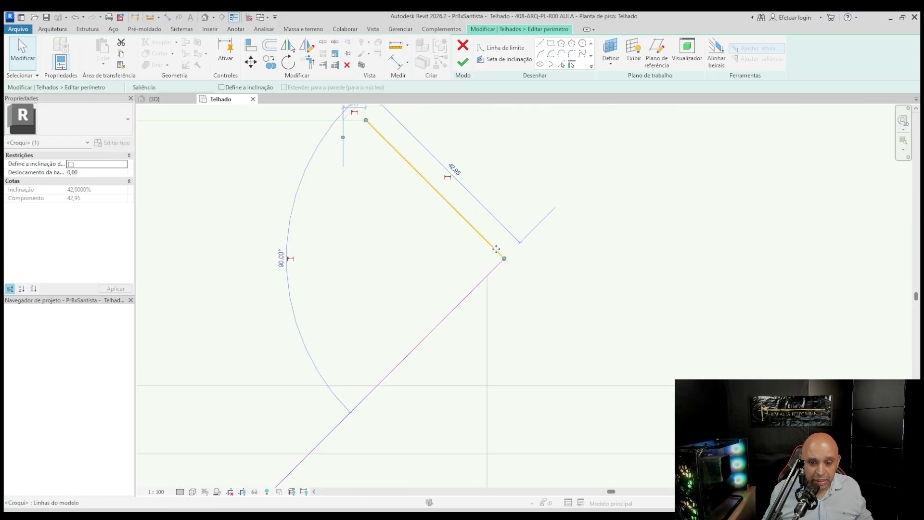
key("m")
key("v")
left_click(504, 259)
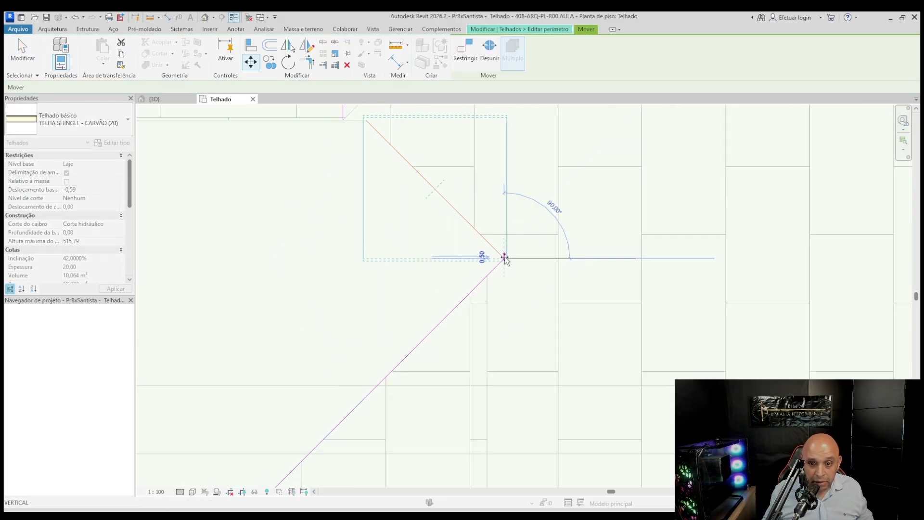
left_click(488, 276)
key("Escape")
scroll(517, 247, "down", 2)
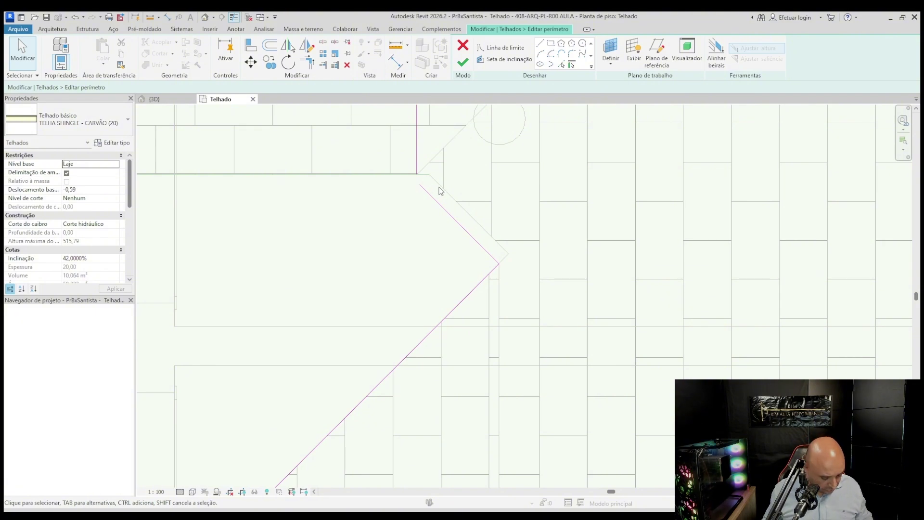
Finish the neighbouring roof's perimeter edit with the repositioned short diagonal line.
scroll(503, 234, "down", 3)
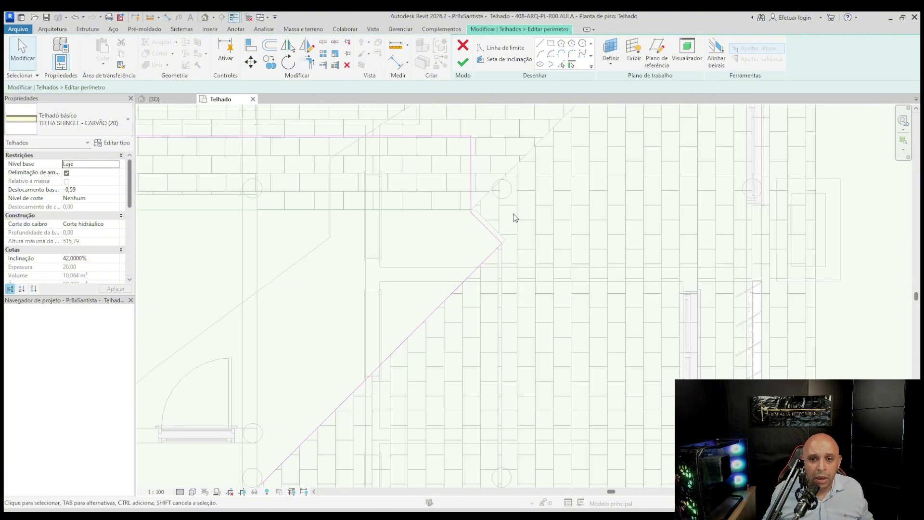
scroll(520, 235, "up", 2)
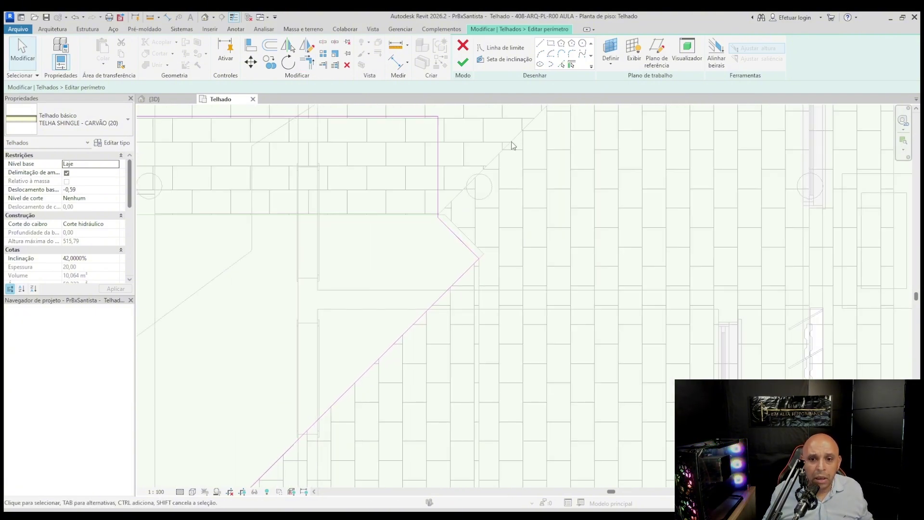
left_click(461, 62)
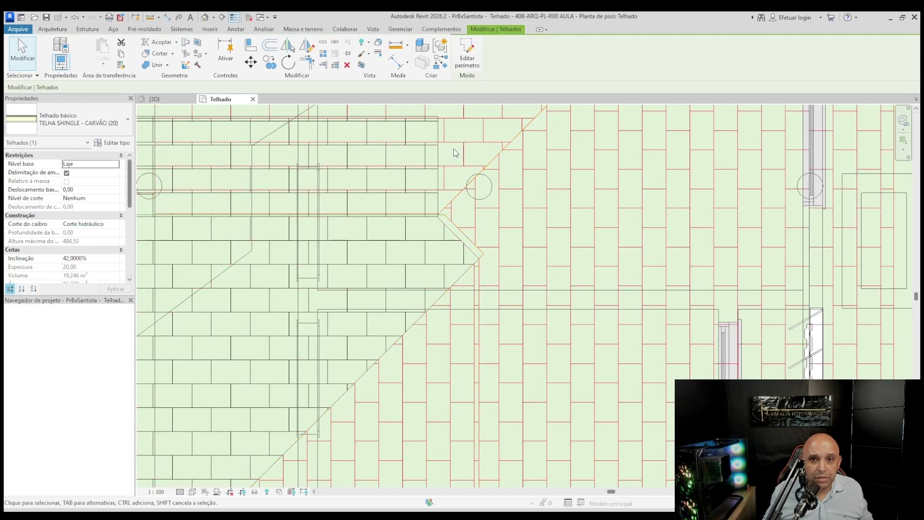
Align the hip roof's short diagonal perimeter line with the neighbouring roof's short diagonal edge and finish the perimeter edit.
left_click(467, 59)
left_click(462, 61)
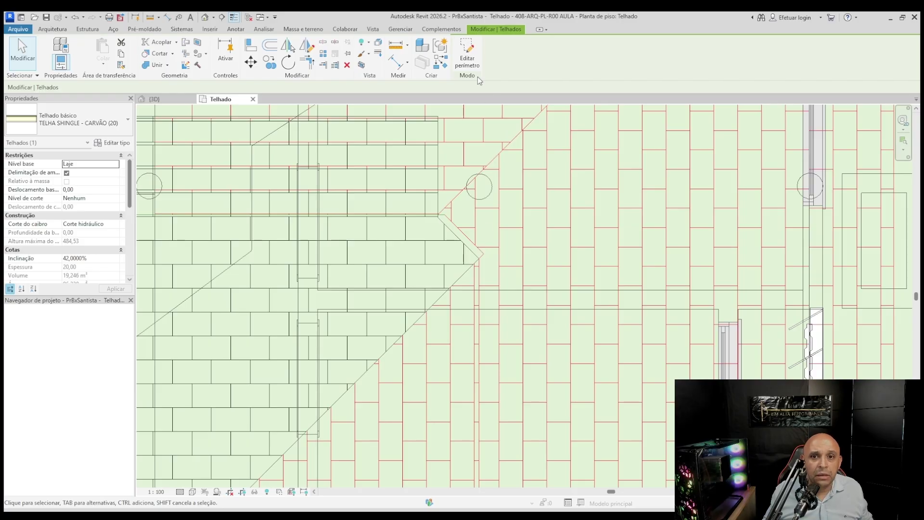
left_click(468, 54)
left_click(453, 233)
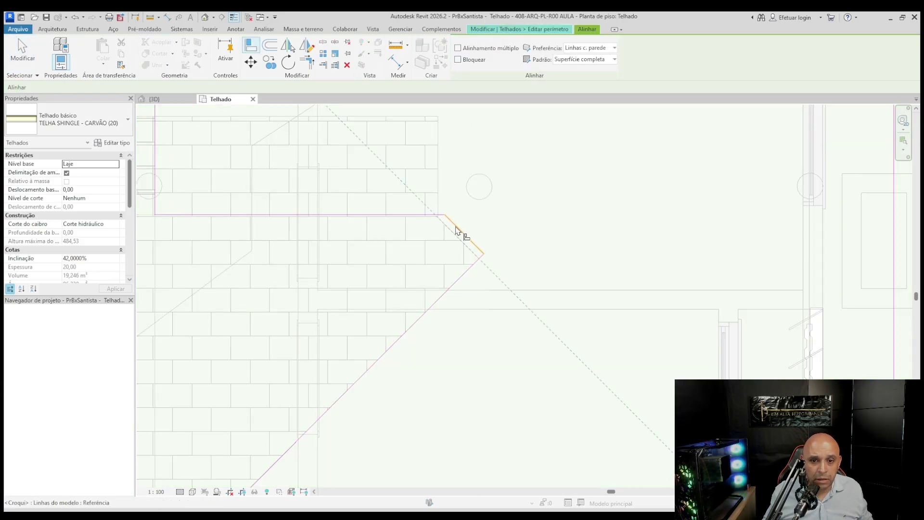
left_click(456, 226)
key("Escape")
left_click(462, 63)
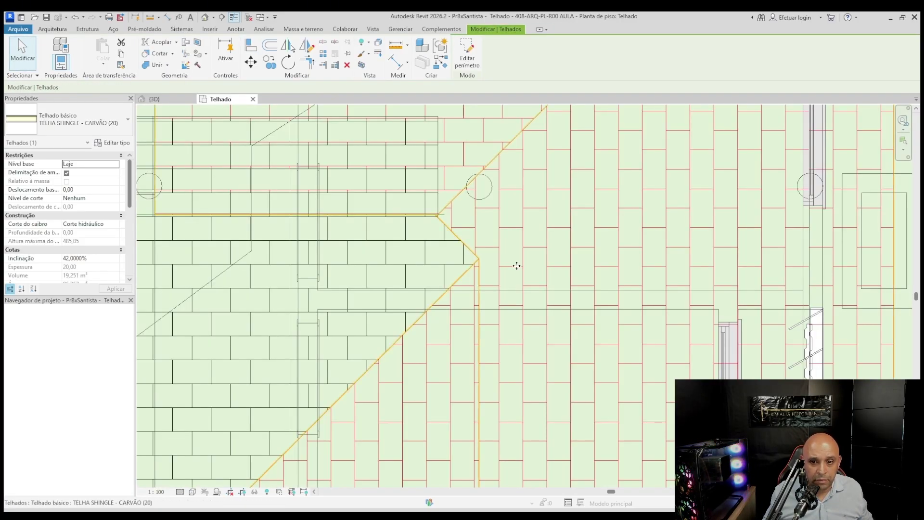
Examine the hip roof's perimeter corner where the horizontal line meets the short diagonal and compare it with the neighbouring roof's edges.
left_click(468, 54)
scroll(462, 212, "up", 4)
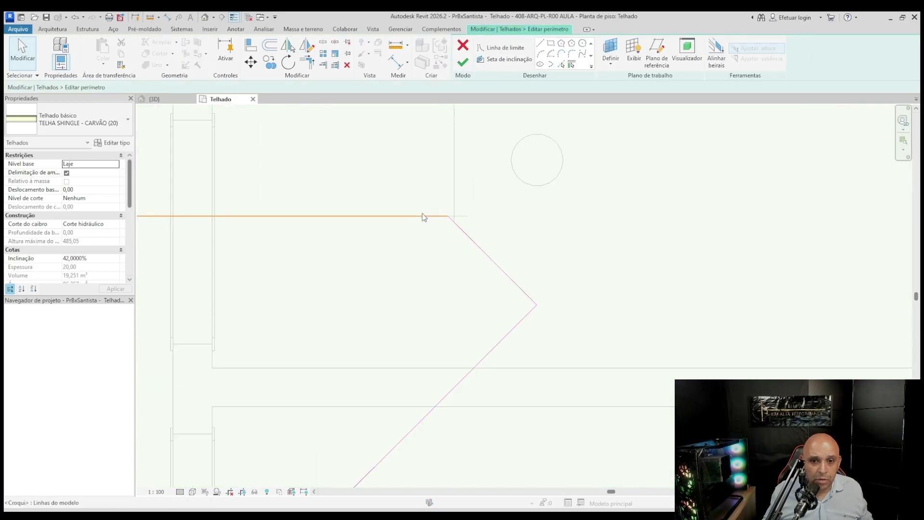
scroll(583, 201, "down", 5)
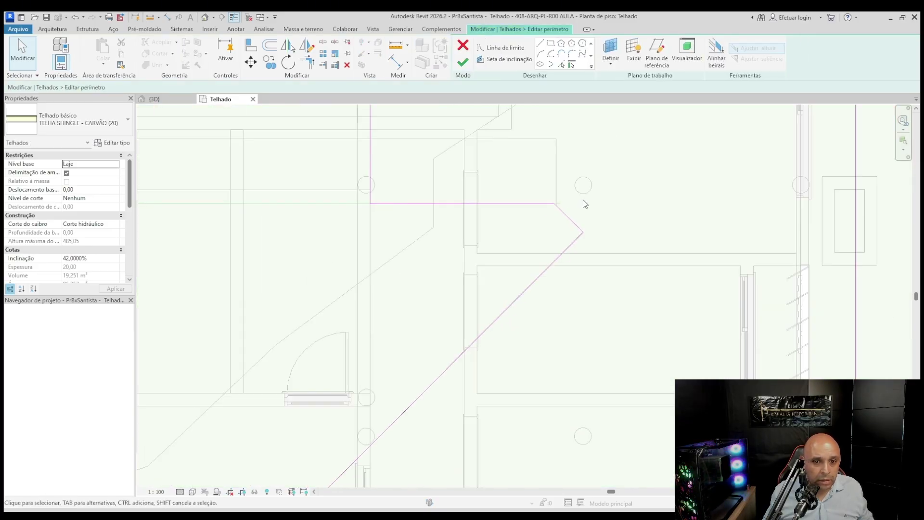
middle_click_drag(400, 202, 432, 224)
scroll(608, 219, "up", 5)
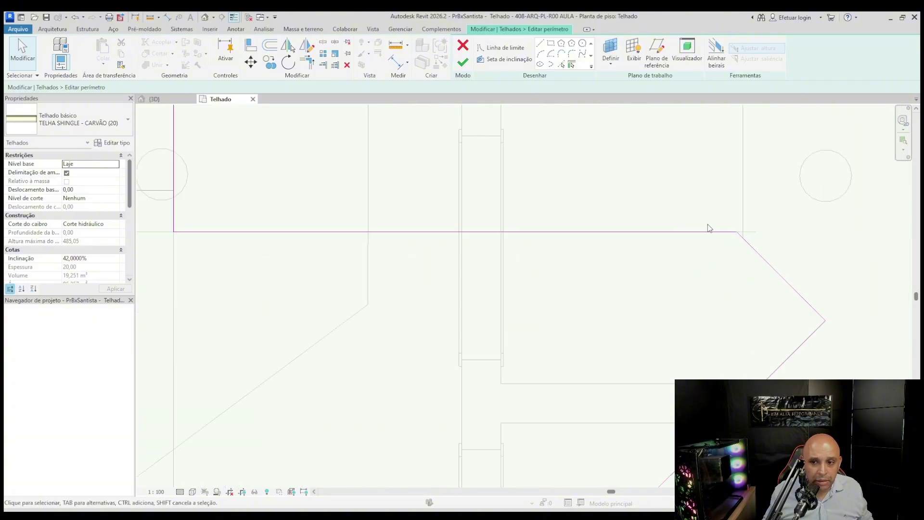
scroll(608, 222, "up", 2)
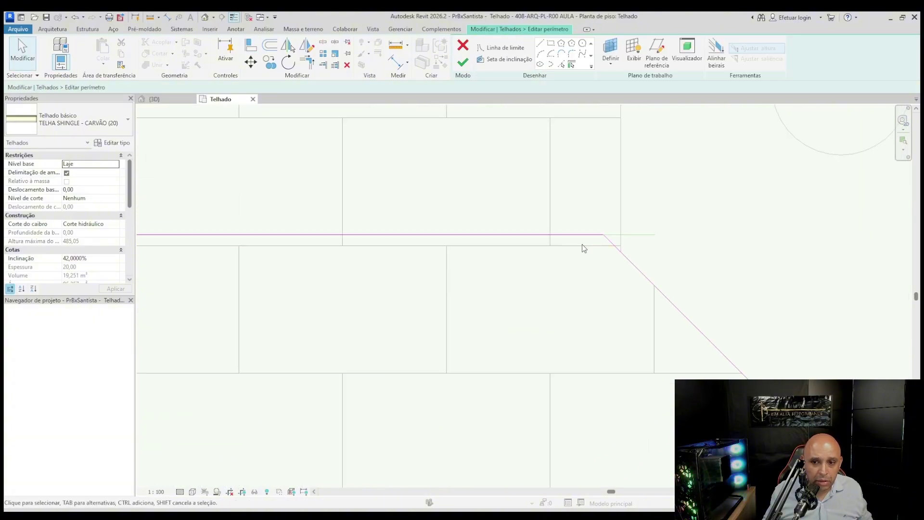
left_click(463, 62)
scroll(582, 236, "up", 4)
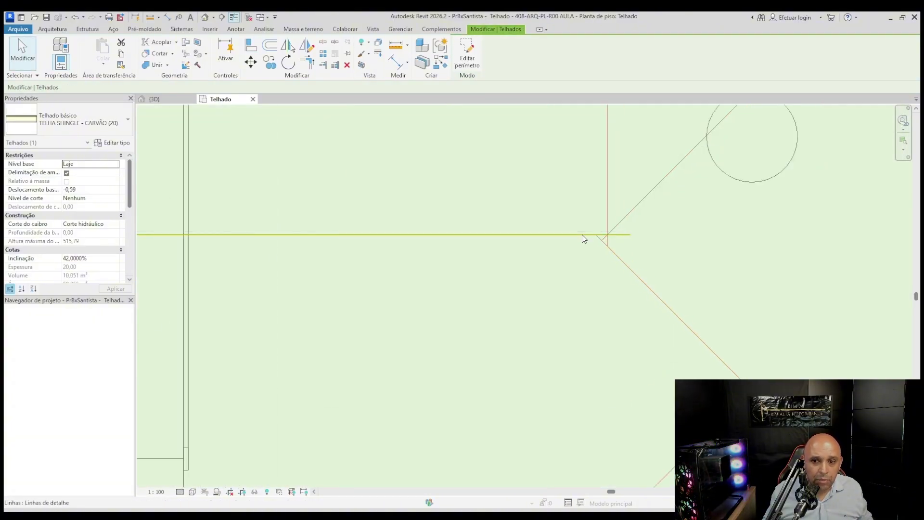
key("Escape")
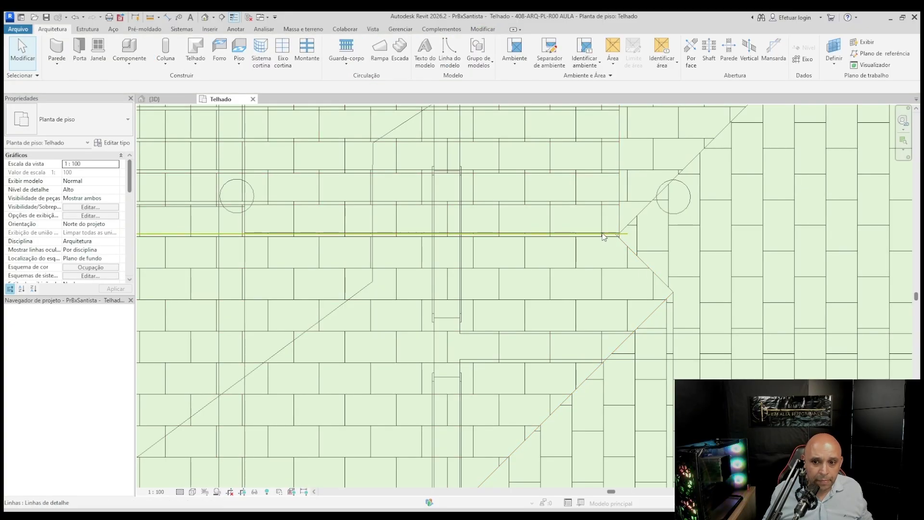
Select the hip roof and inspect its outline and the adjoining roofs along the detail line.
left_click(671, 319)
scroll(626, 231, "down", 5)
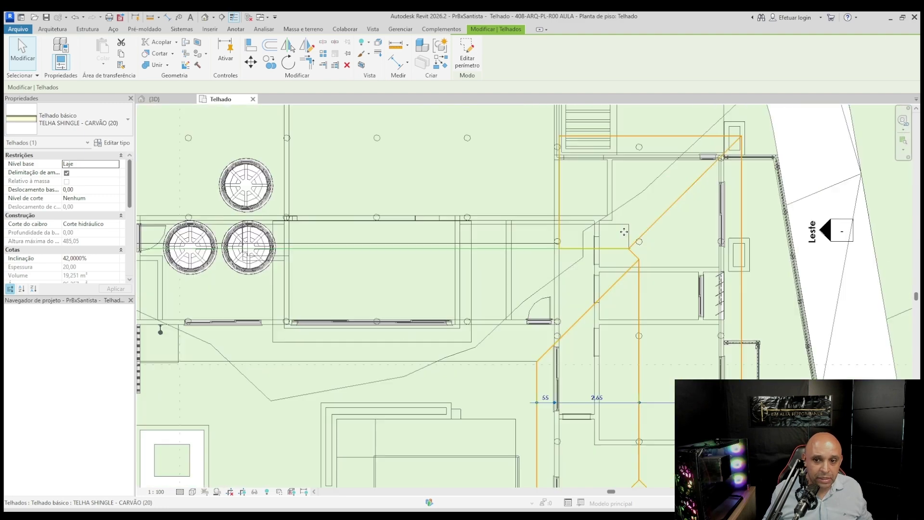
scroll(624, 232, "up", 5)
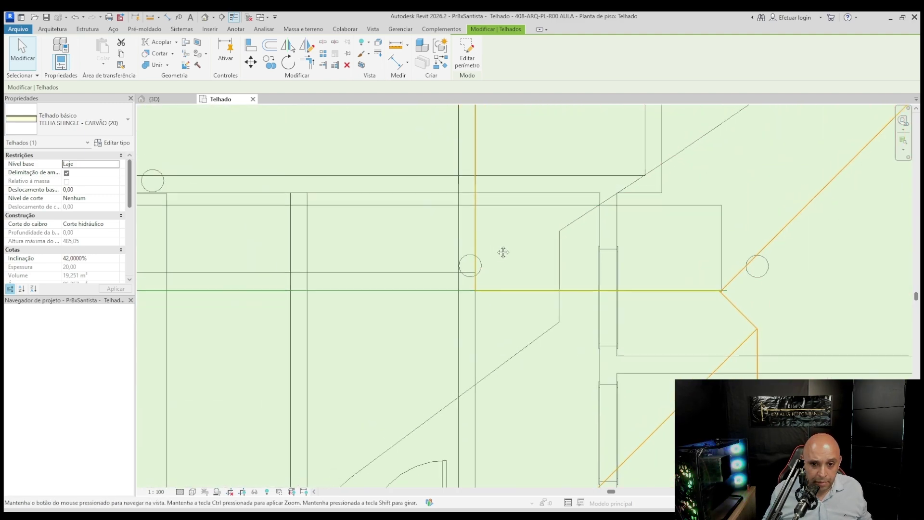
middle_click_drag(503, 253, 544, 240)
scroll(319, 282, "down", 3)
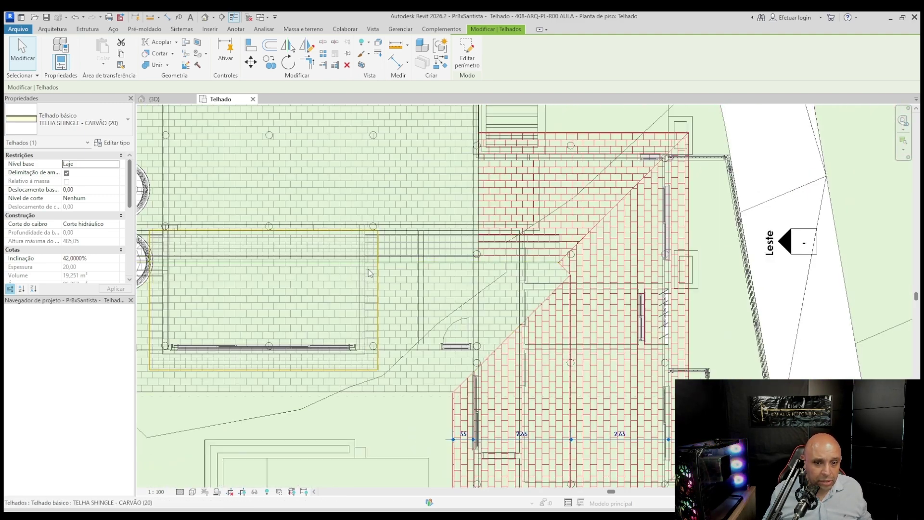
middle_click_drag(309, 262, 444, 246)
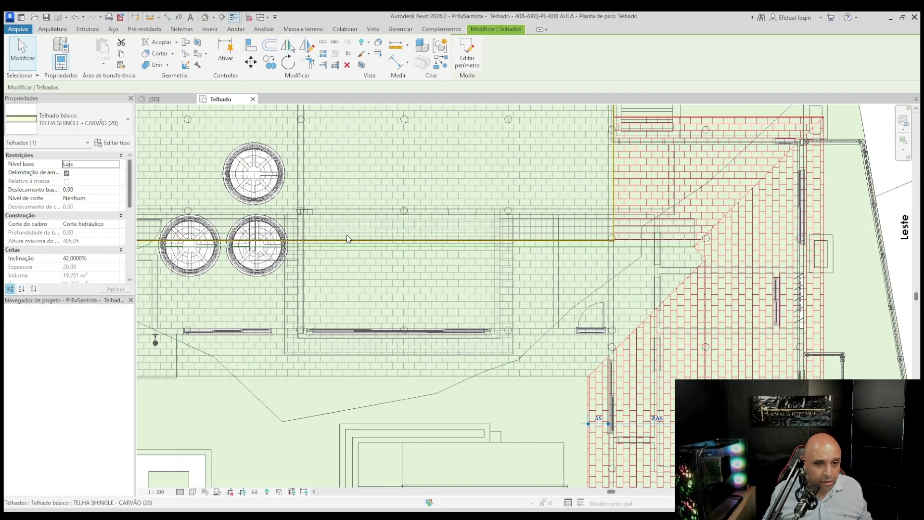
middle_click_drag(498, 218, 531, 255)
middle_click_drag(718, 229, 630, 242)
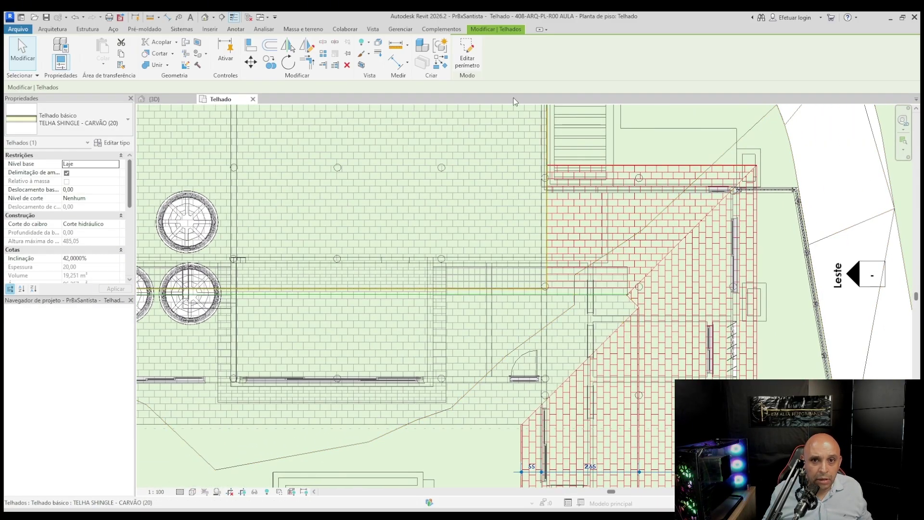
Move the hip roof's horizontal perimeter line from its diagonal end to the neighbouring roof's corner and finish the perimeter edit.
left_click(468, 54)
middle_click_drag(598, 293, 585, 293)
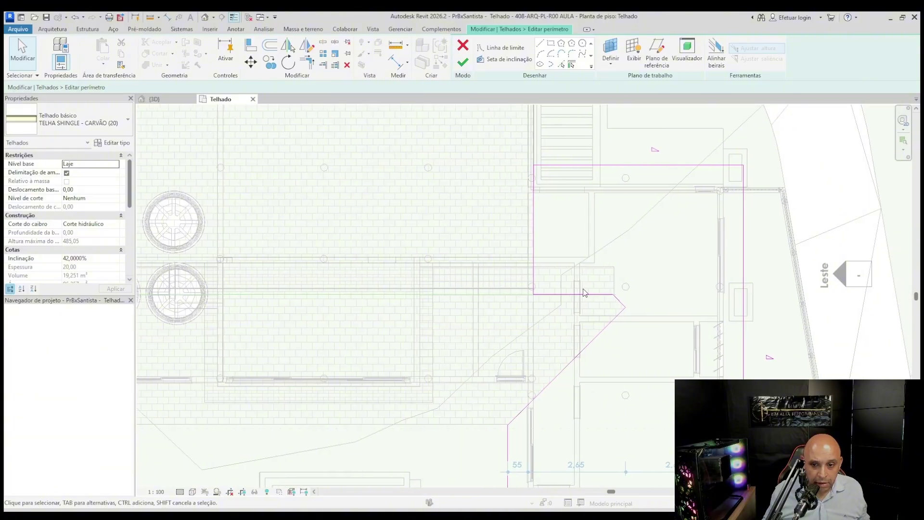
scroll(530, 276, "up", 4)
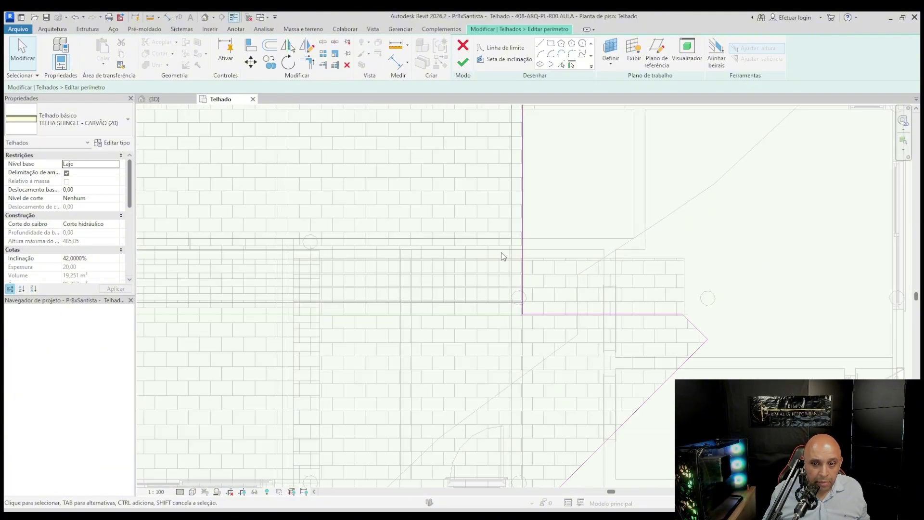
scroll(679, 317, "up", 6)
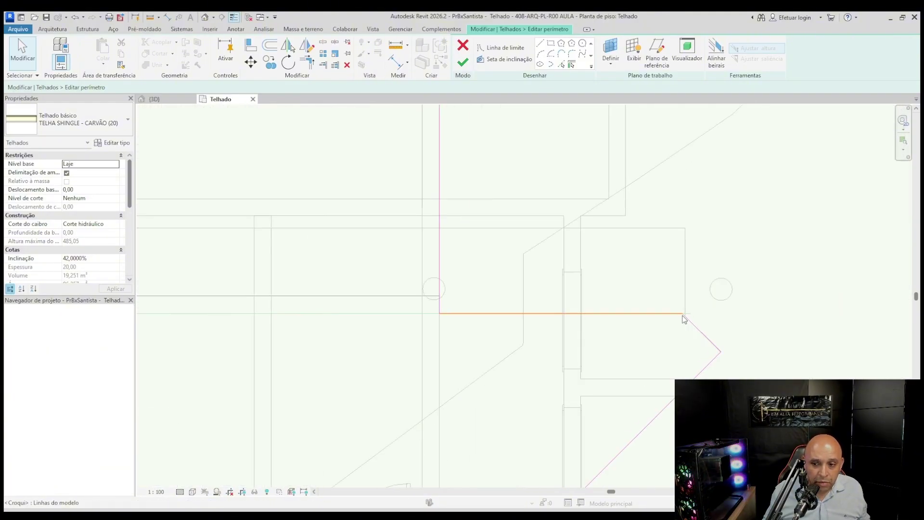
left_click(624, 312)
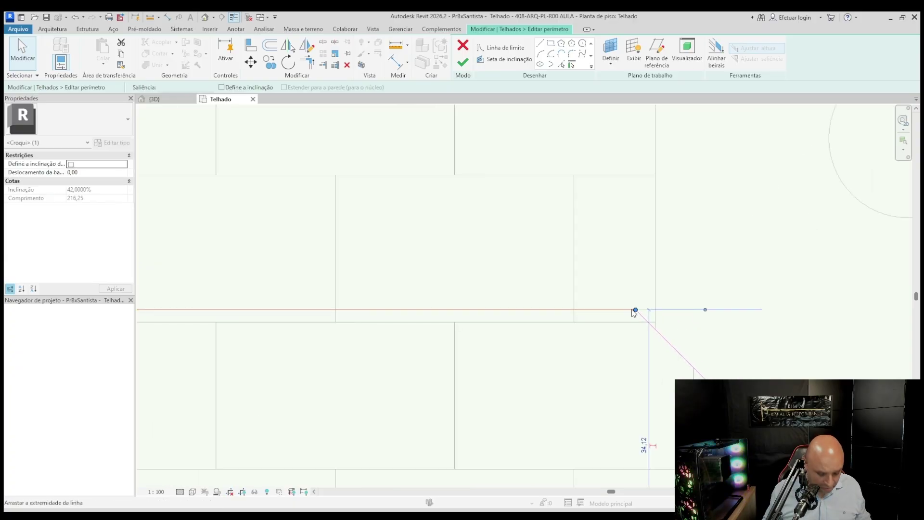
key("m")
key("v")
left_click(638, 310)
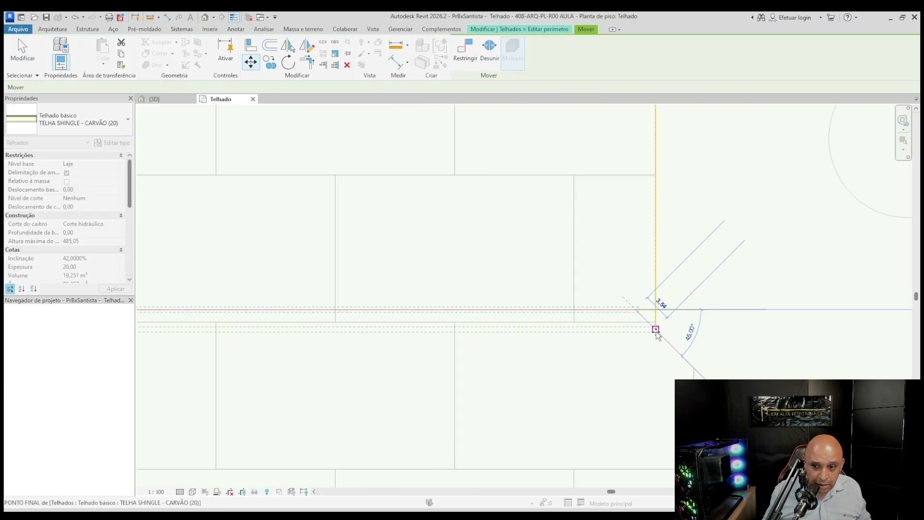
left_click(657, 316)
scroll(684, 298, "down", 4)
middle_click_drag(705, 206, 666, 215)
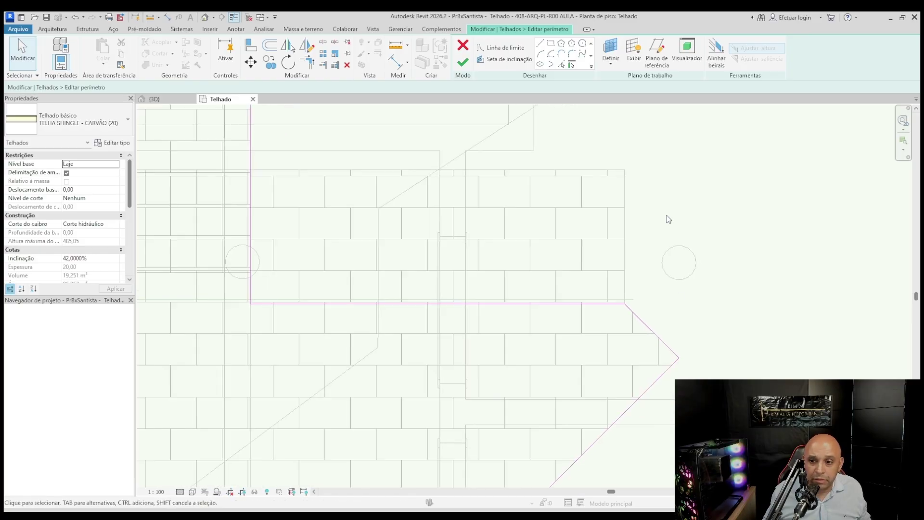
left_click(466, 66)
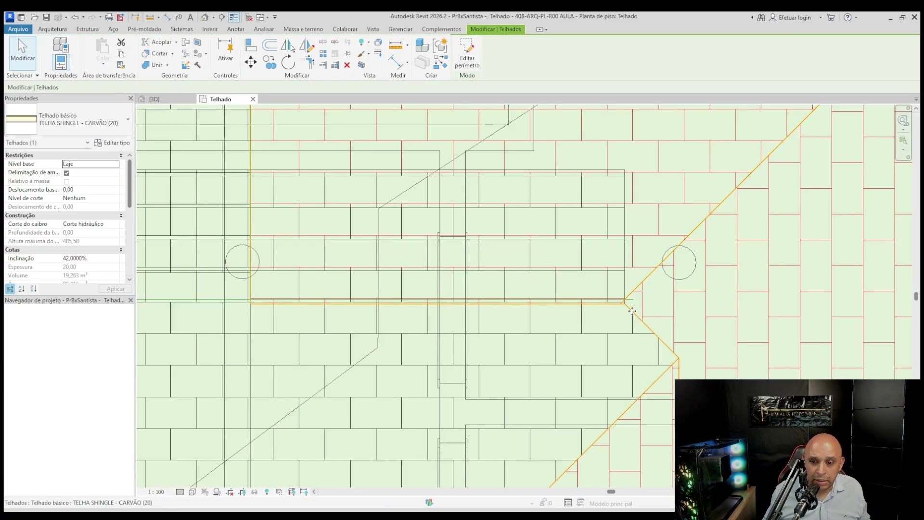
scroll(628, 296, "up", 5)
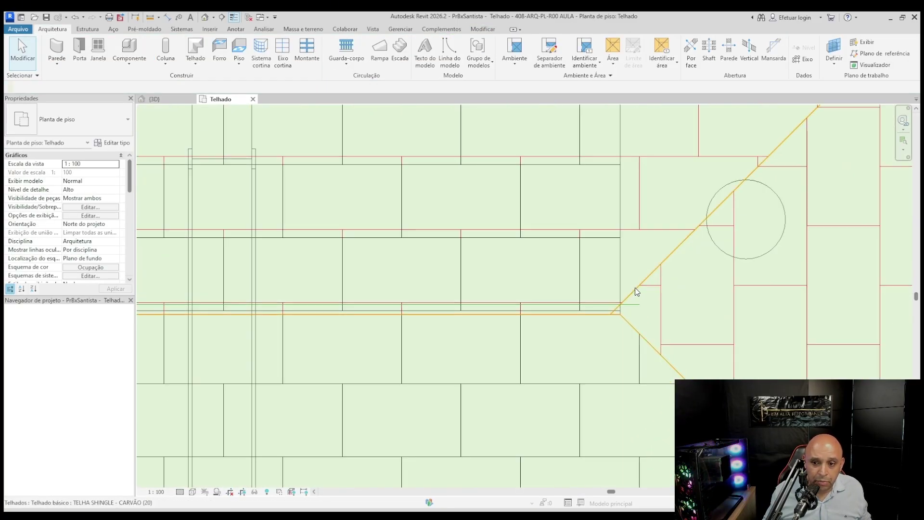
left_click(633, 291)
left_click(469, 59)
scroll(616, 305, "up", 3)
left_click(622, 330)
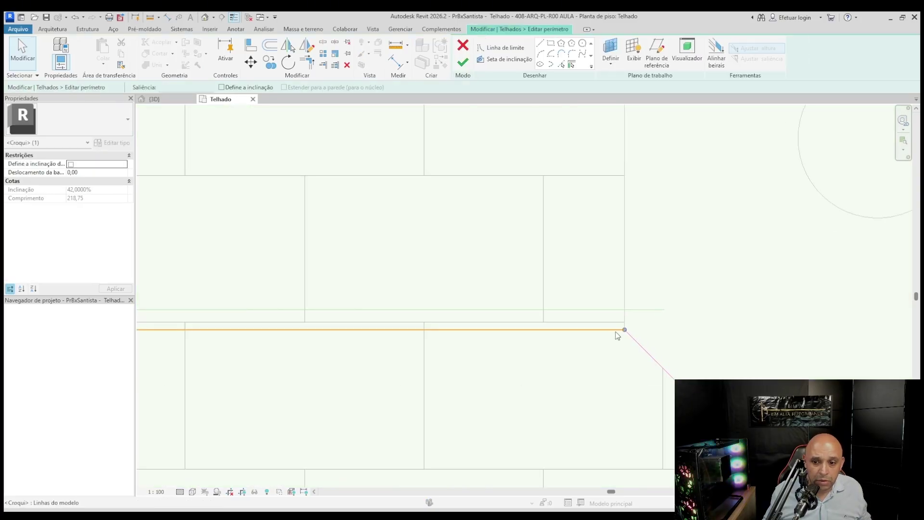
key("space")
left_click(625, 330)
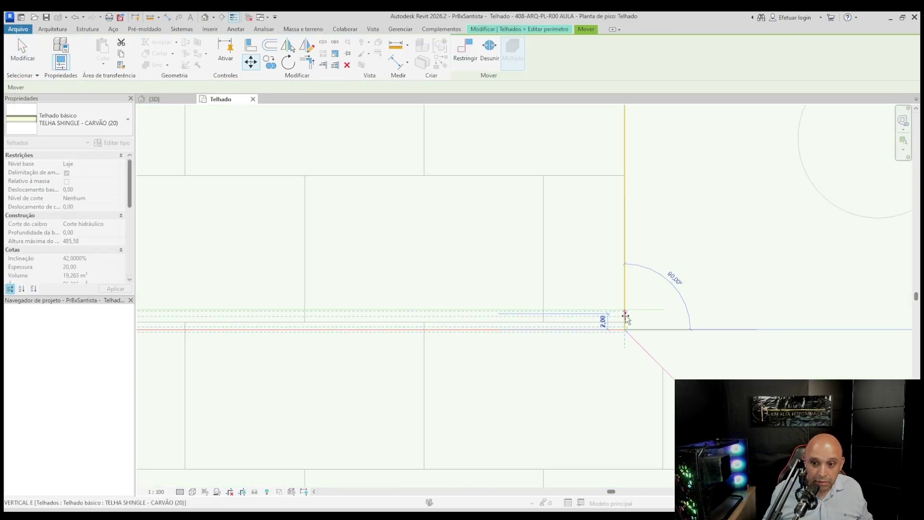
key("Escape")
key("Escape")
left_click(463, 46)
key("Escape")
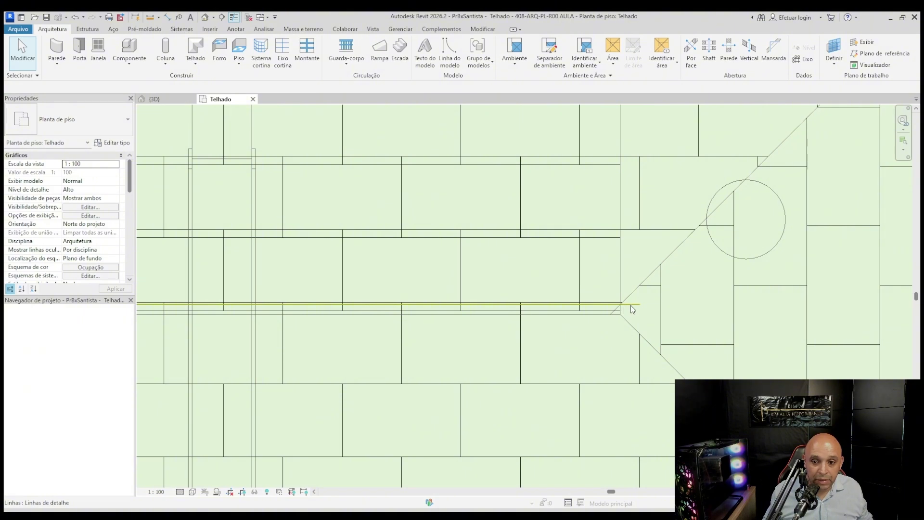
Delete the green horizontal detail line and create a new one by picking the hip roof's horizontal edge, using the Pick Lines option.
left_click(631, 305)
key("Escape")
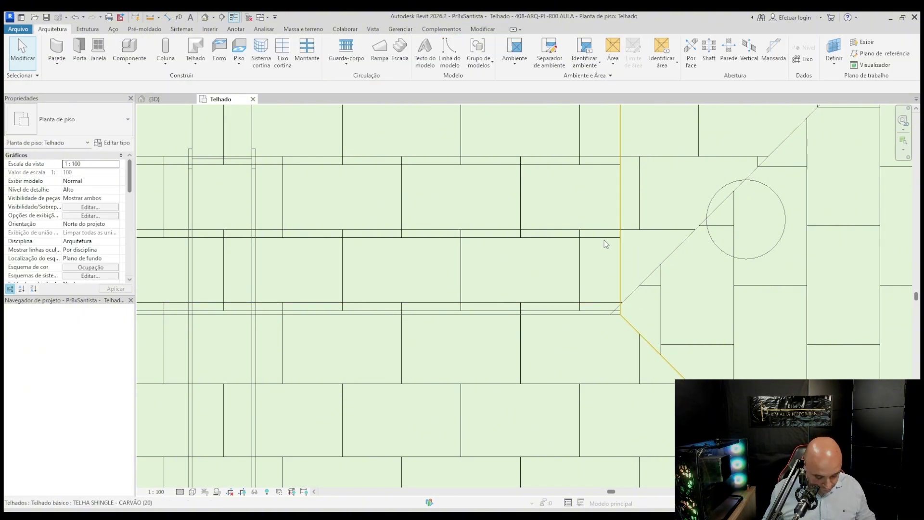
key("d")
key("l")
middle_click_drag(535, 123, 536, 127)
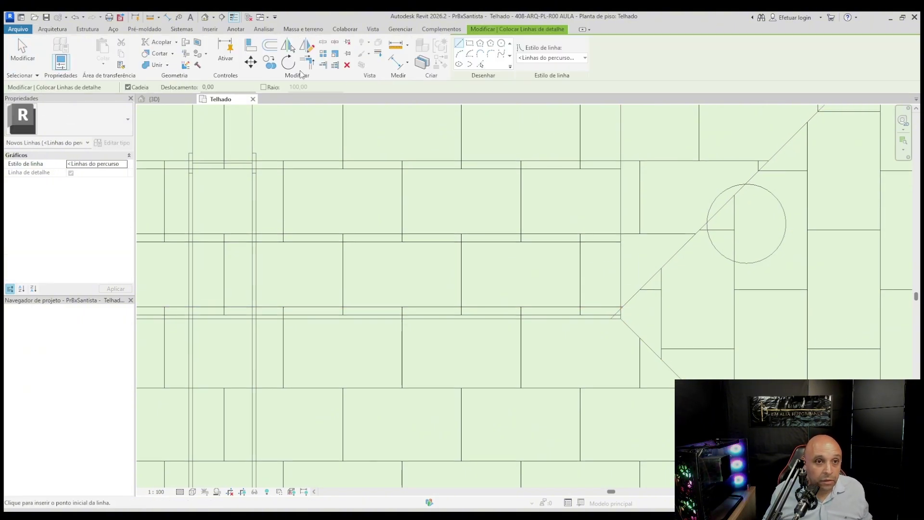
left_click(239, 29)
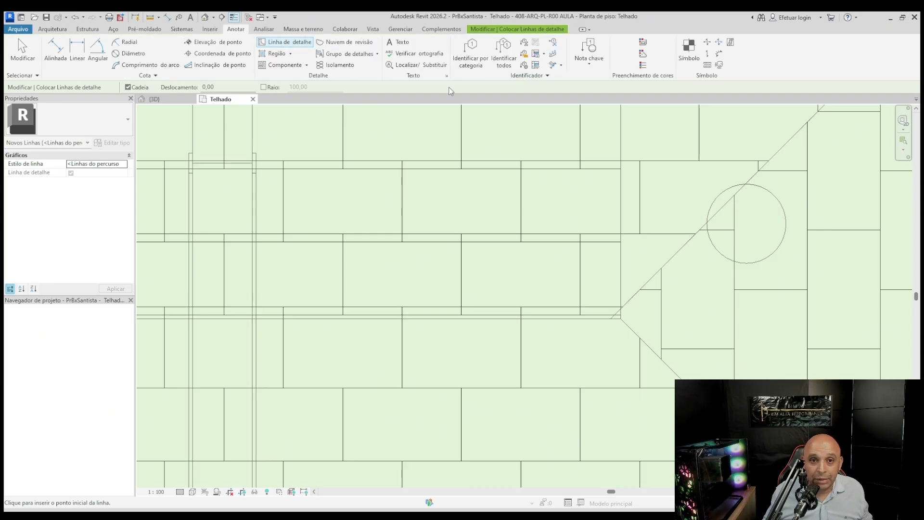
left_click(518, 30)
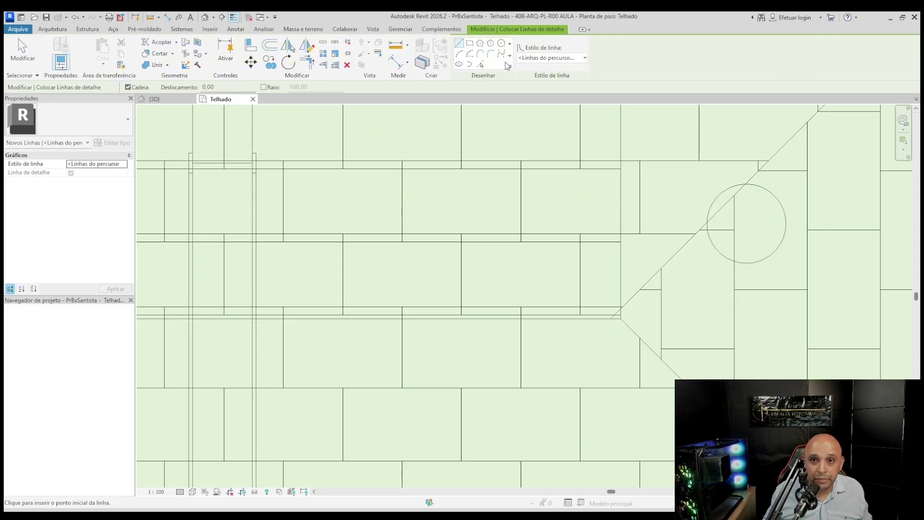
left_click(480, 63)
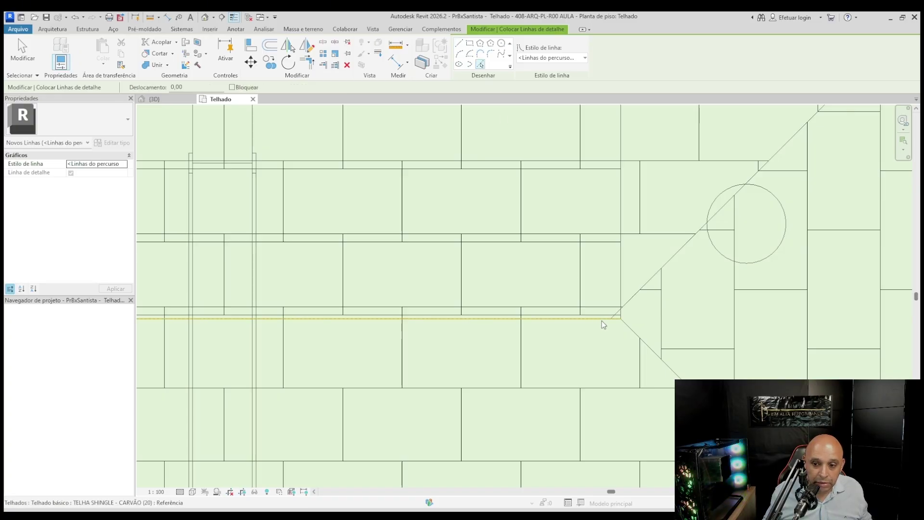
scroll(620, 326, "up", 4)
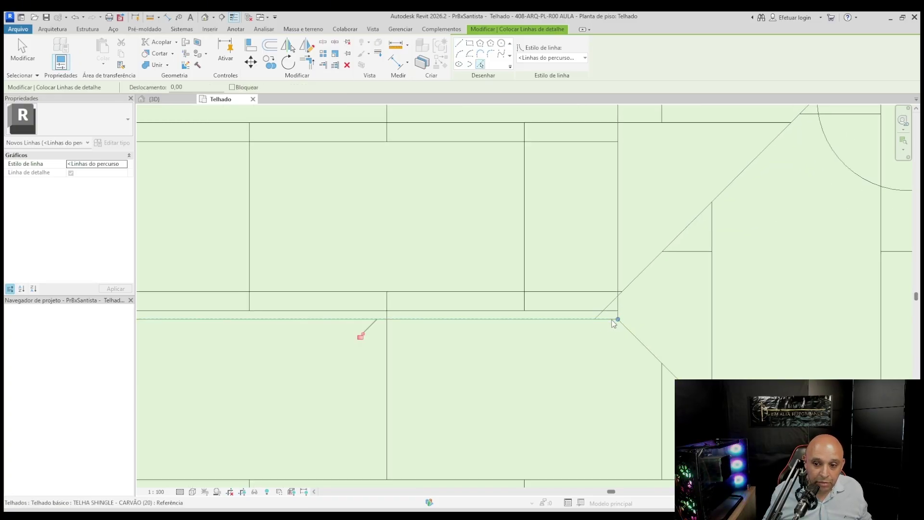
key("Escape")
key("Escape")
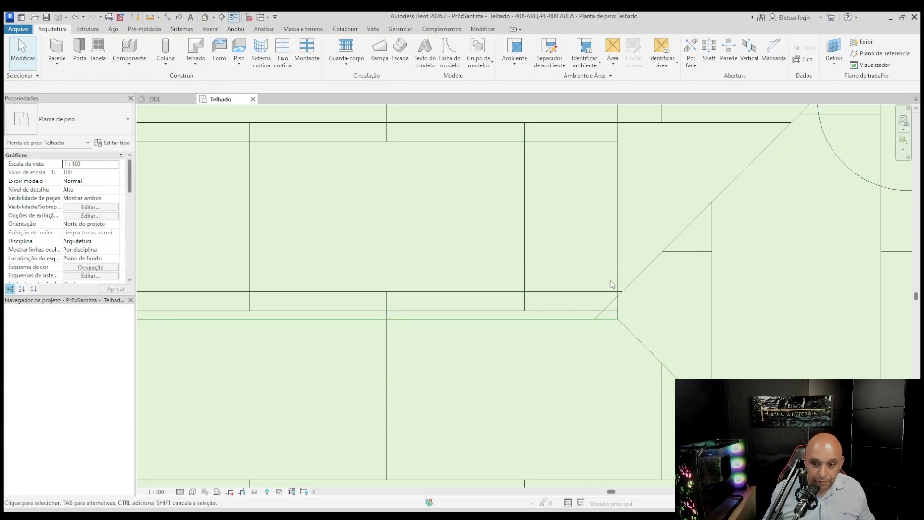
Move the green detail line from its end at the roof corner up to where the diagonal edge crosses the vertical edge.
left_click(611, 320)
scroll(624, 321, "up", 1)
key("m")
key("v")
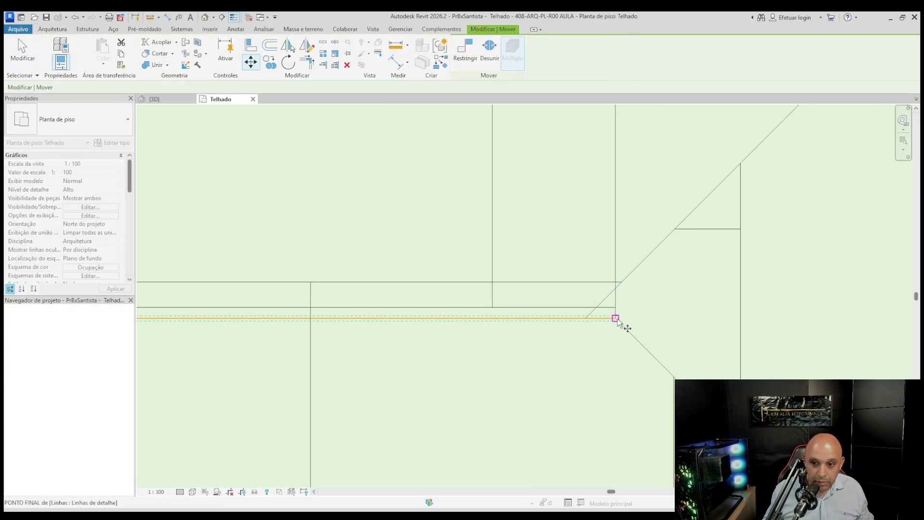
left_click(617, 318)
left_click(614, 293)
key("Escape")
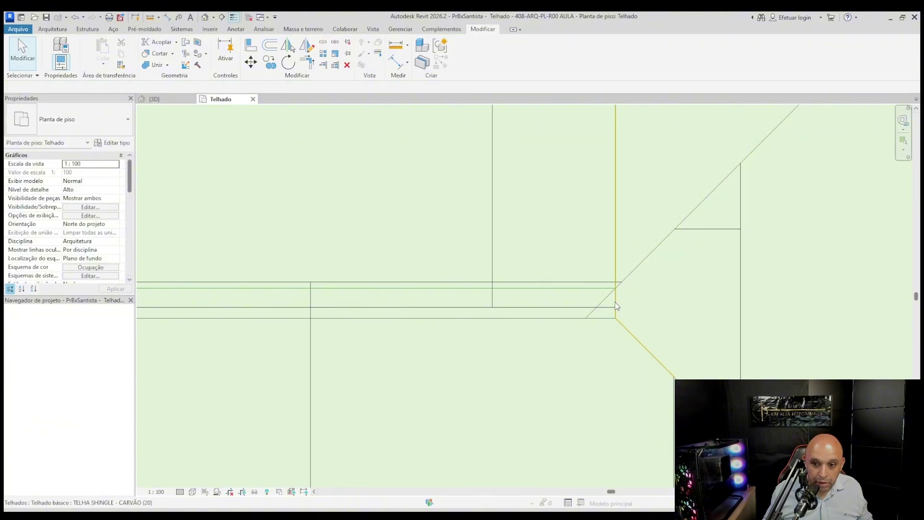
Open the hip roof's perimeter for editing and align its horizontal boundary line with the green detail line.
left_click(586, 311)
left_click(466, 53)
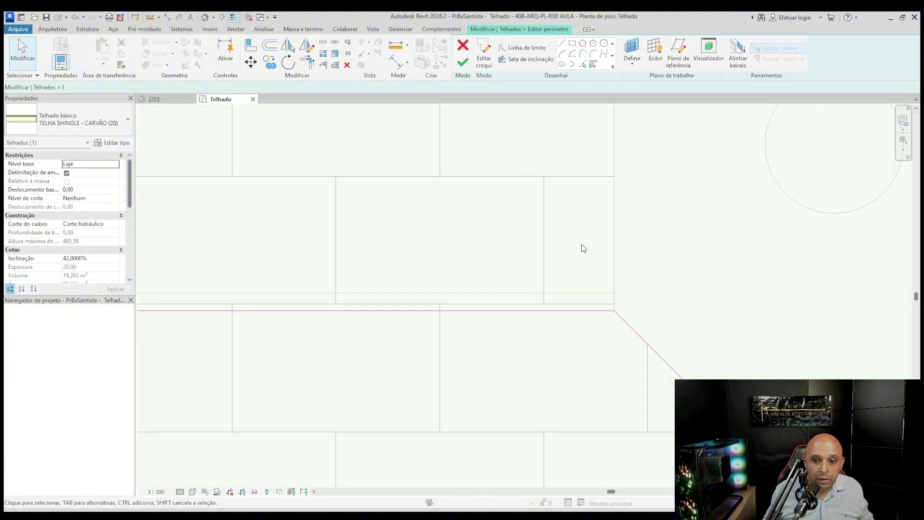
key("l")
left_click(598, 292)
left_click(604, 311)
key("Escape")
key("Escape")
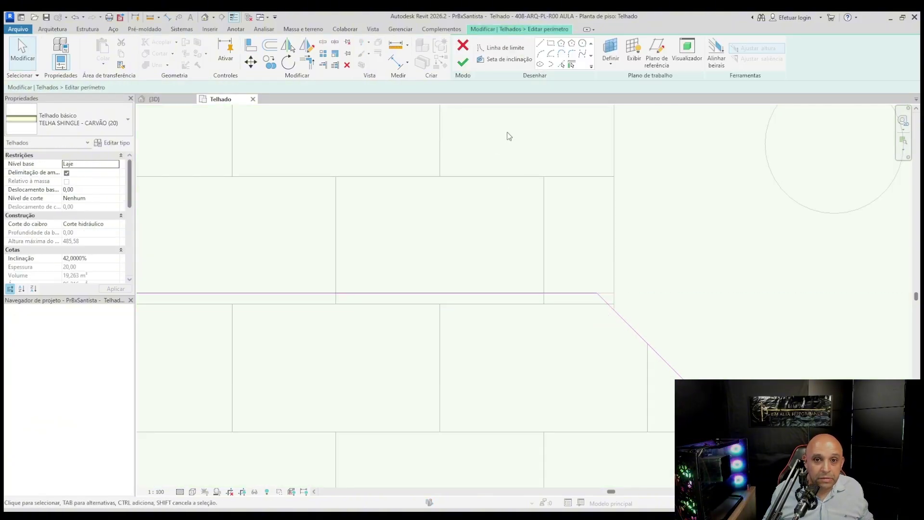
Move the hip roof's short diagonal perimeter line from its upper end to the neighbouring roof's vertical edge and finish the perimeter edit.
left_click(607, 306)
scroll(567, 244, "down", 5)
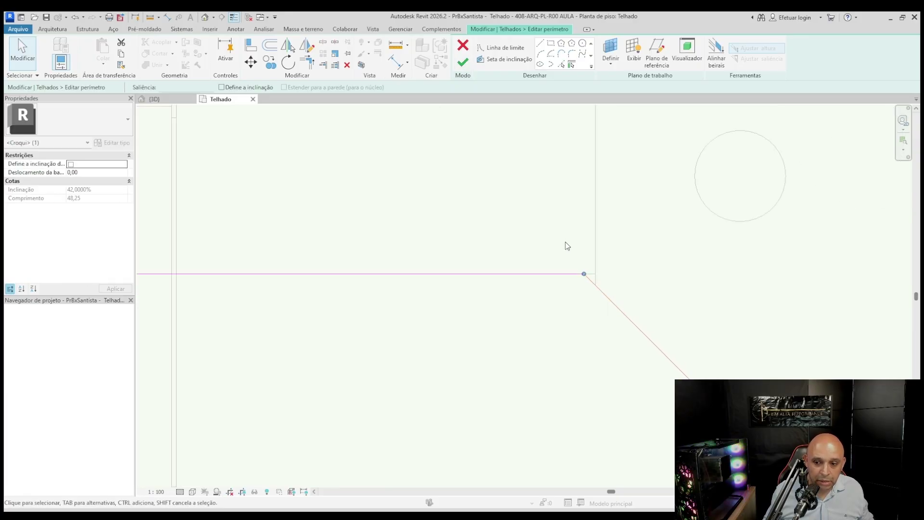
scroll(588, 237, "up", 2)
key("m")
key("v")
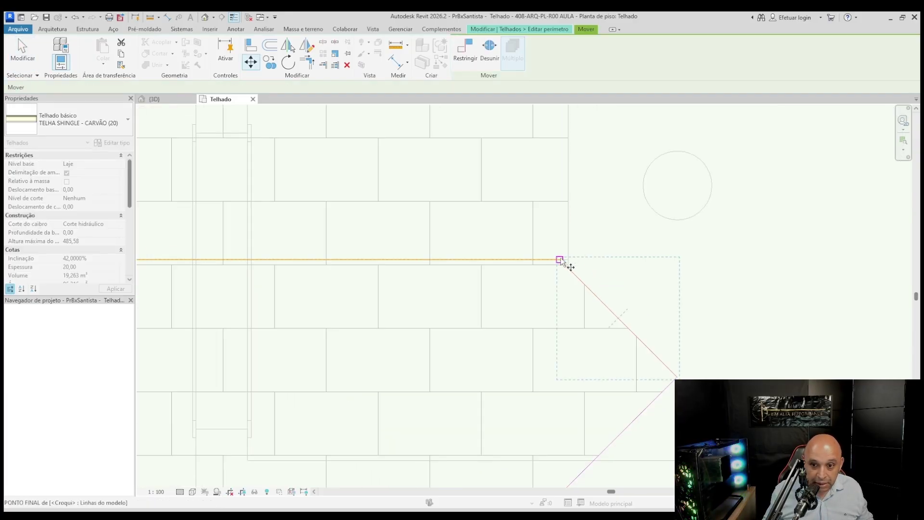
left_click(566, 260)
scroll(594, 250, "up", 1)
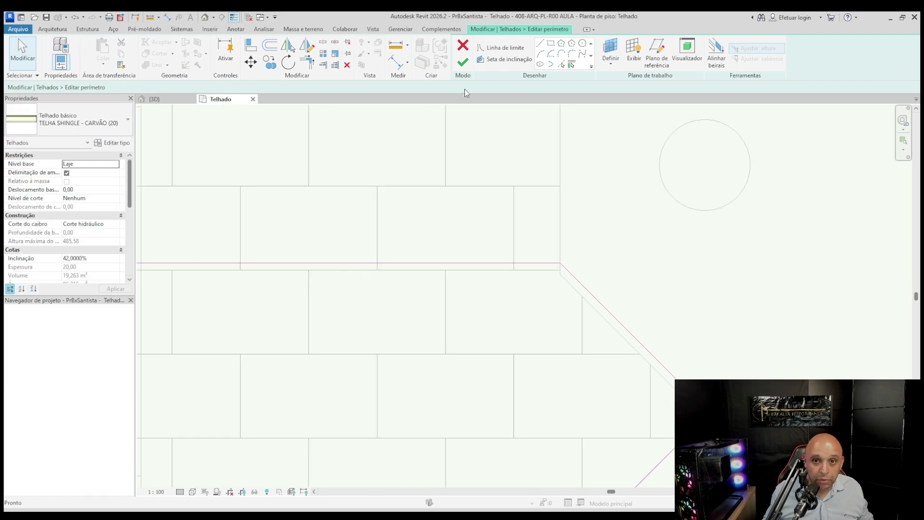
left_click(463, 62)
key("Escape")
scroll(593, 317, "down", 1)
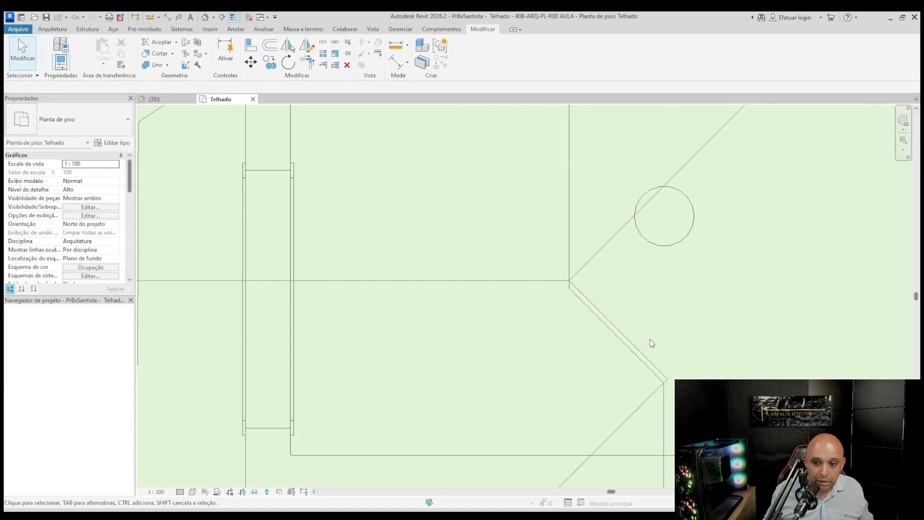
Edit the neighbouring roof's perimeter so its short diagonal line coincides with the hip roof's diagonal edge, and finish the edit.
left_click(597, 318)
left_click(466, 53)
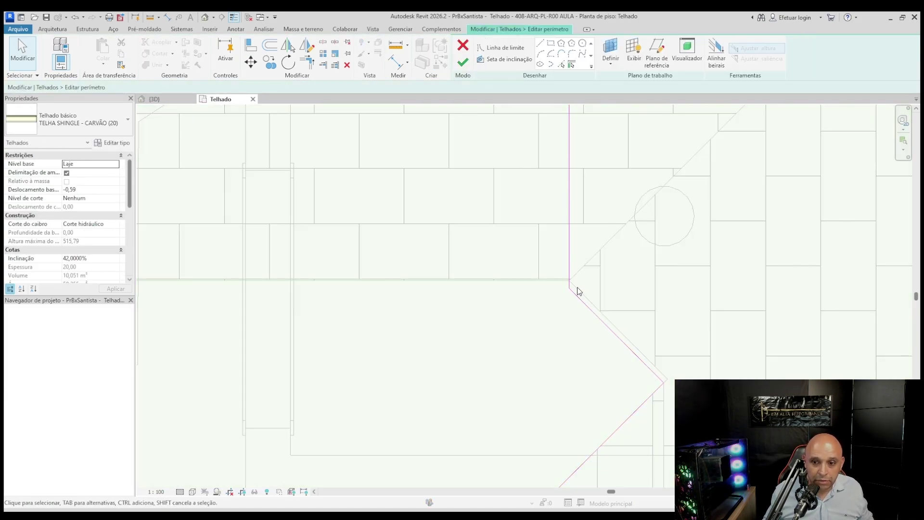
left_click(467, 67)
scroll(622, 326, "down", 6)
left_click(660, 369)
scroll(622, 307, "up", 2)
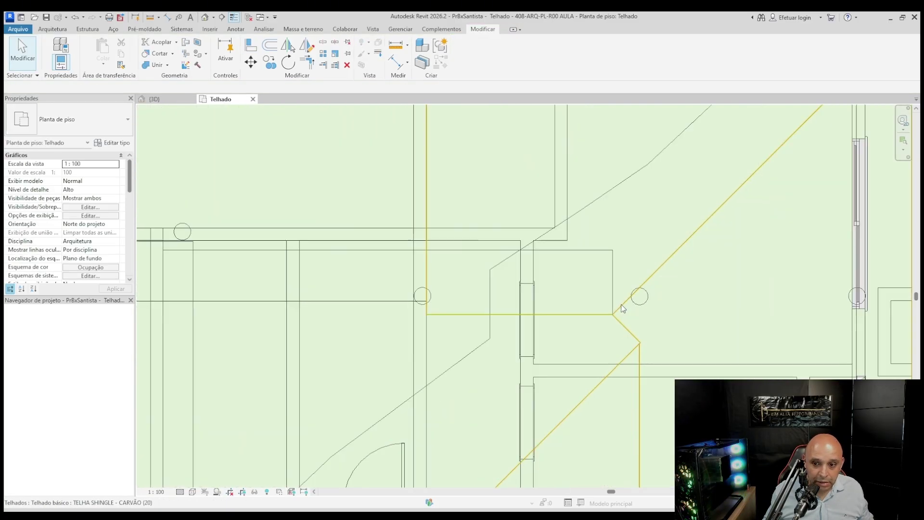
Examine the corner where both roofs meet, comparing the edges with thin lines switched on and off.
scroll(621, 327, "up", 5)
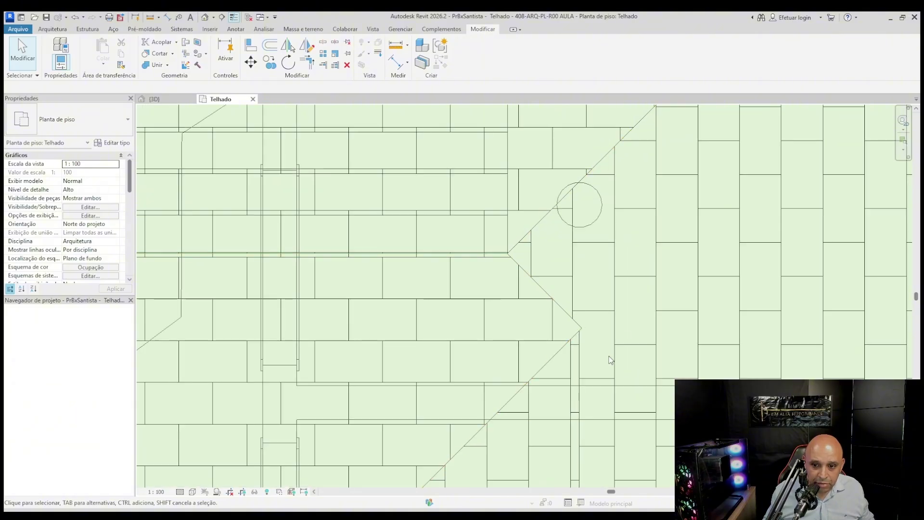
scroll(610, 361, "up", 4)
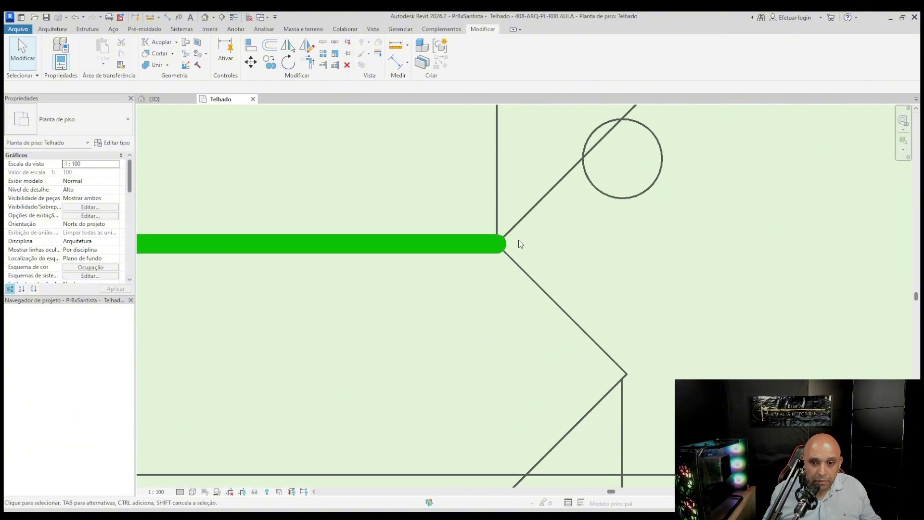
left_click(371, 29)
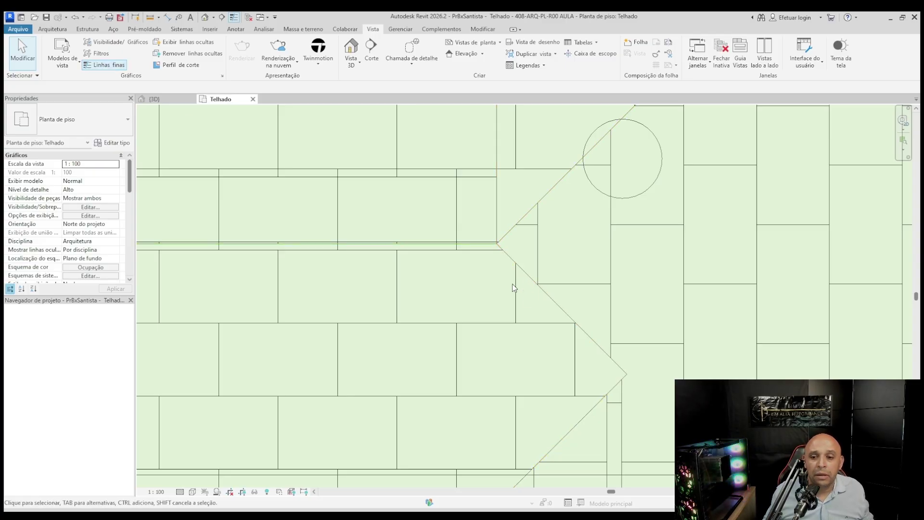
key("t")
key("l")
scroll(508, 249, "down", 2)
middle_click_drag(508, 249, 545, 281)
key("t")
key("l")
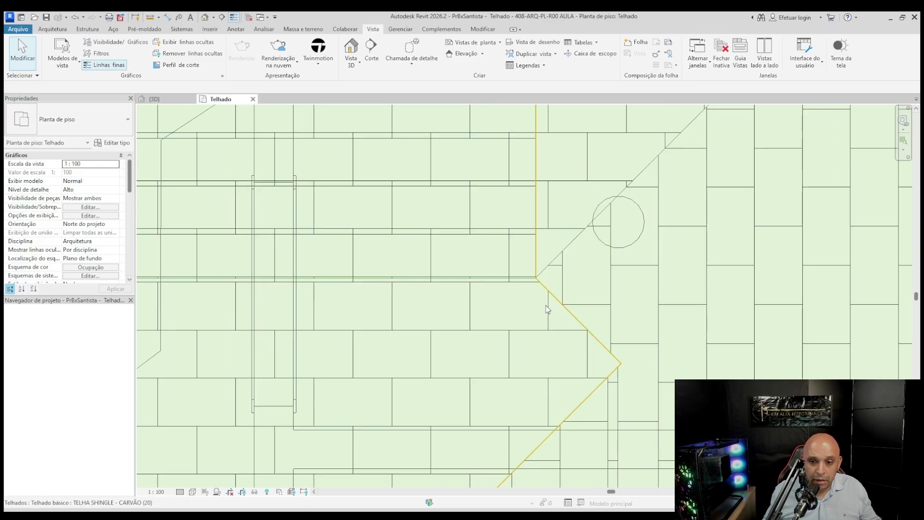
key("t")
key("l")
key("t")
key("l")
key("t")
key("l")
scroll(544, 303, "up", 2)
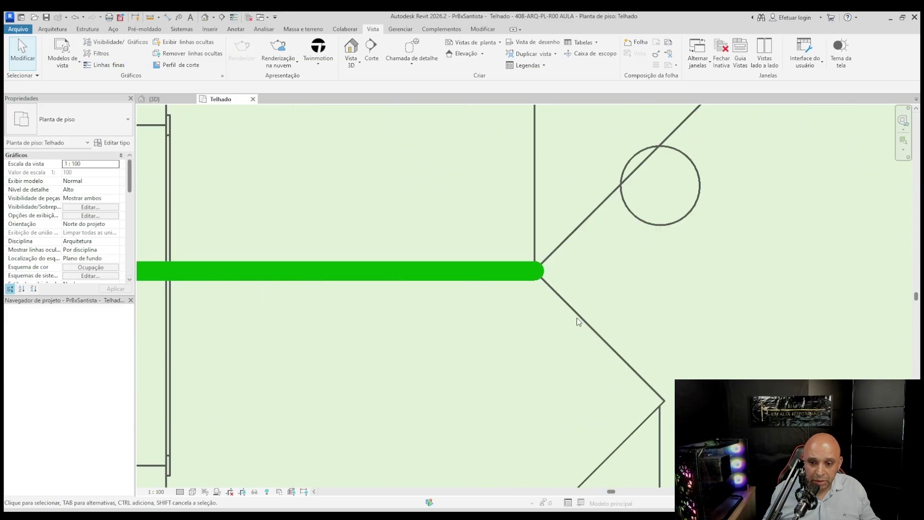
scroll(584, 284, "down", 3)
key("t")
key("l")
scroll(602, 282, "up", 4)
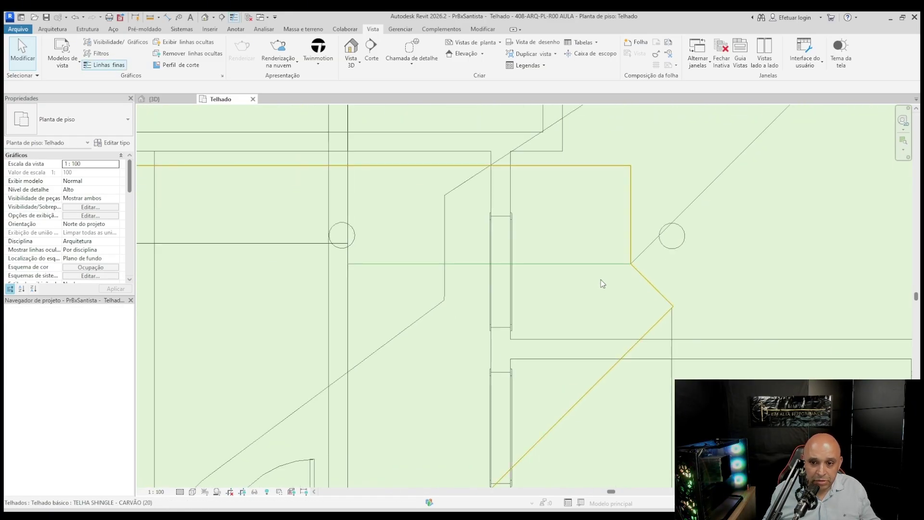
Delete the green horizontal detail line at the roof corner and display the plan with shaded roof surfaces.
left_click(605, 265)
key("Delete")
scroll(578, 228, "down", 2)
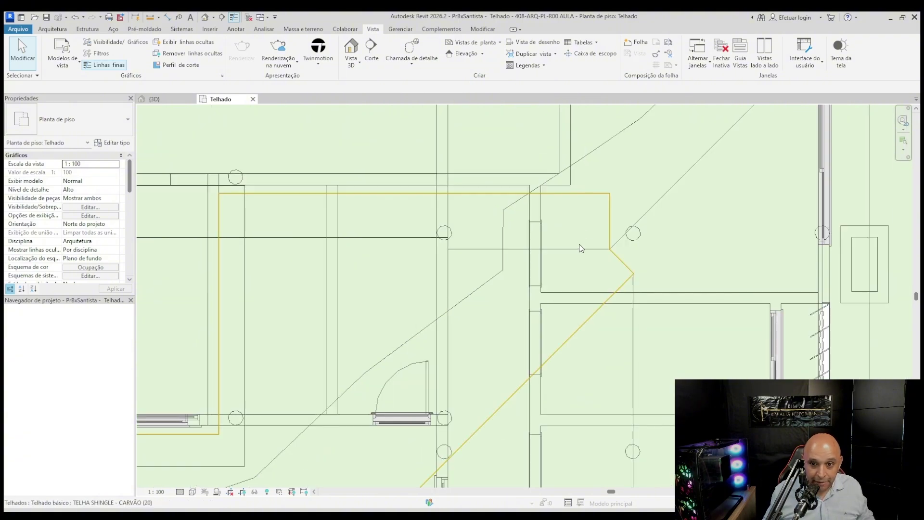
scroll(579, 244, "down", 3)
scroll(635, 275, "up", 3)
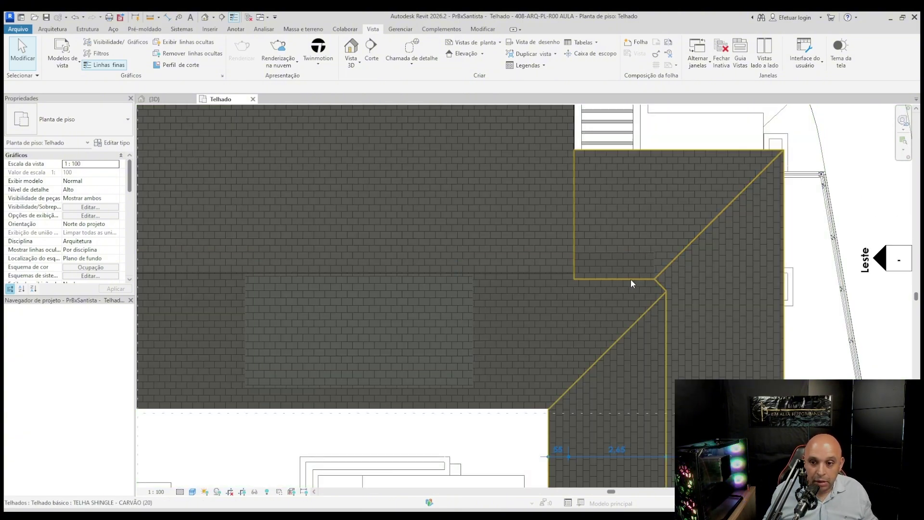
Inspect the roofs' junctions and eaves in the shaded plan, selecting the lower roof to check its extent.
scroll(631, 283, "up", 4)
scroll(629, 269, "down", 3)
scroll(626, 246, "up", 3)
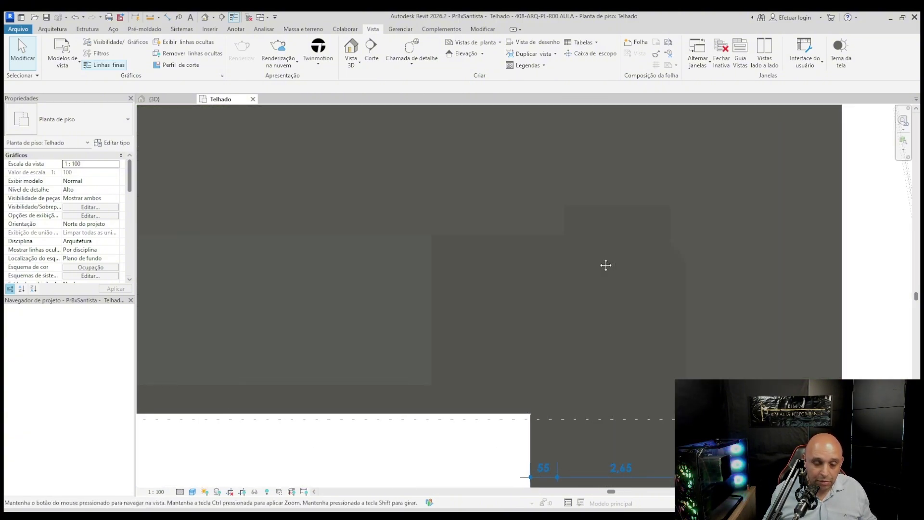
scroll(602, 286, "down", 4)
scroll(626, 289, "up", 4)
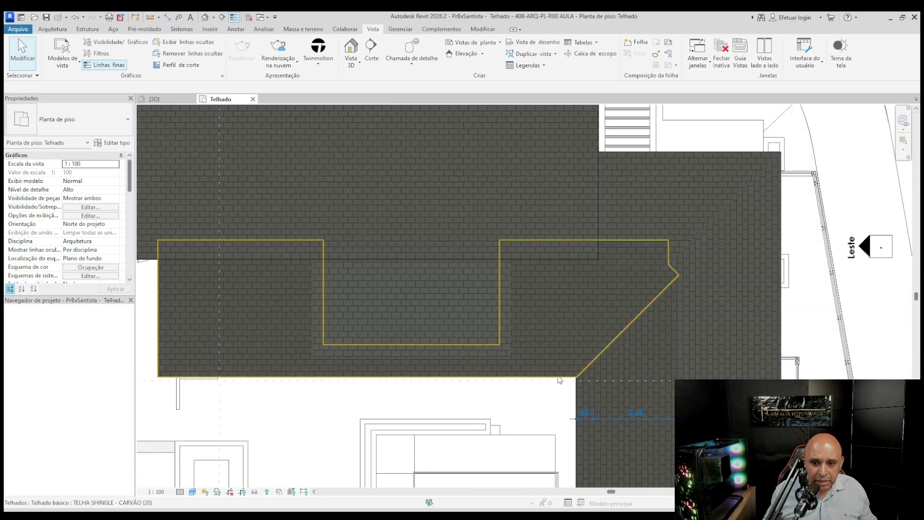
left_click(582, 323)
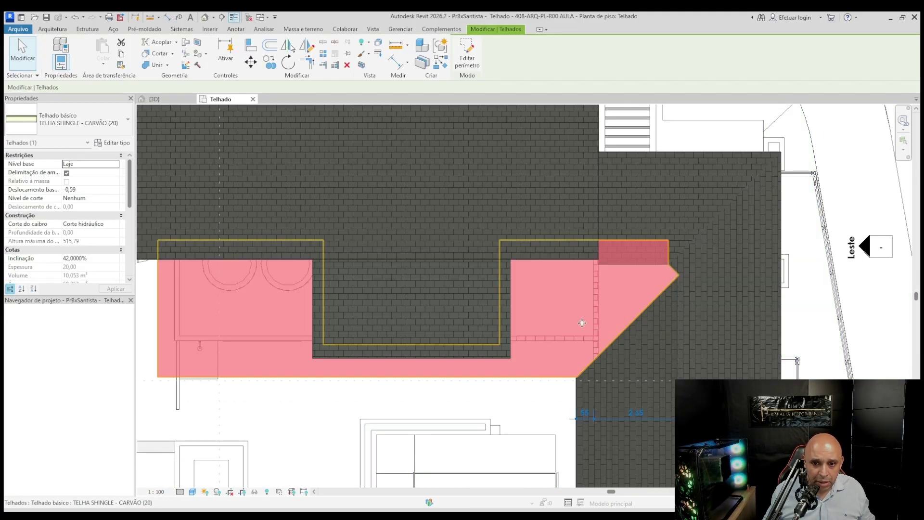
scroll(578, 279, "down", 3)
scroll(582, 232, "up", 3)
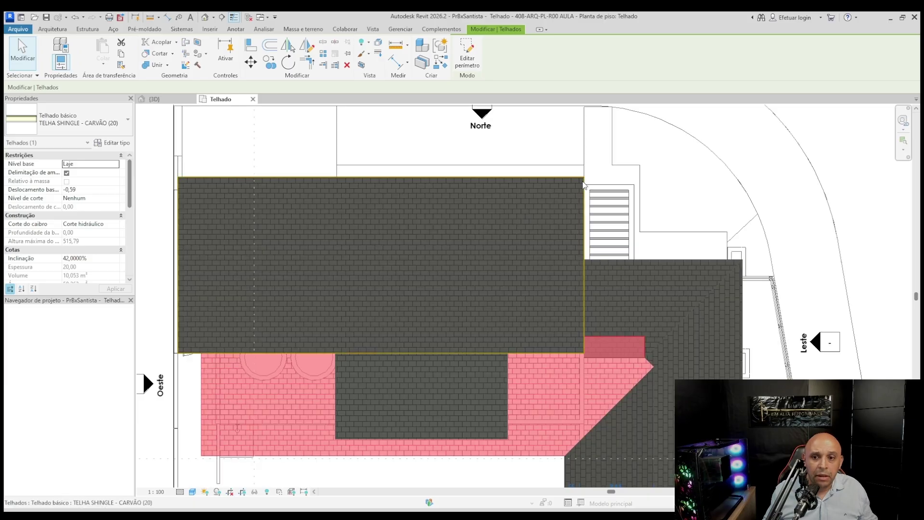
Set the north eave overhang of the large upper roof to 55 cm in its perimeter and finish the edit.
left_click(584, 185)
left_click(467, 53)
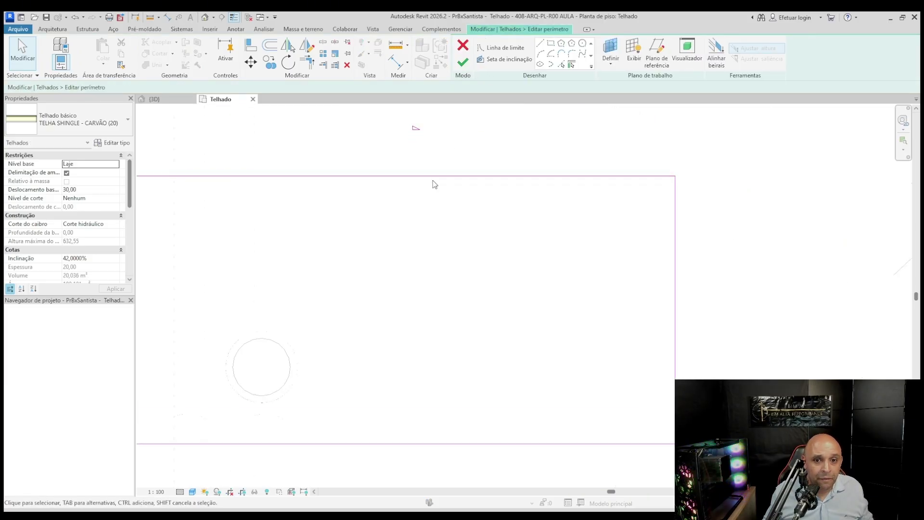
left_click(435, 180)
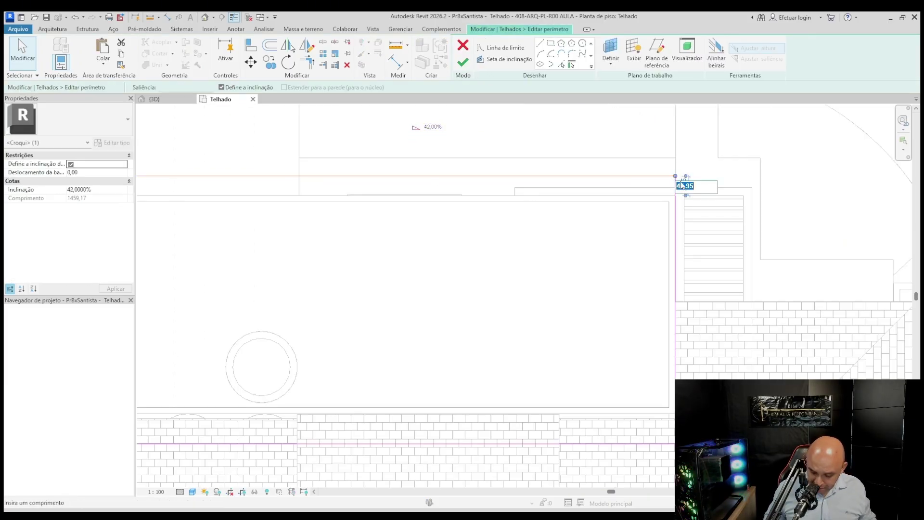
type("50")
key("Return")
left_click(463, 62)
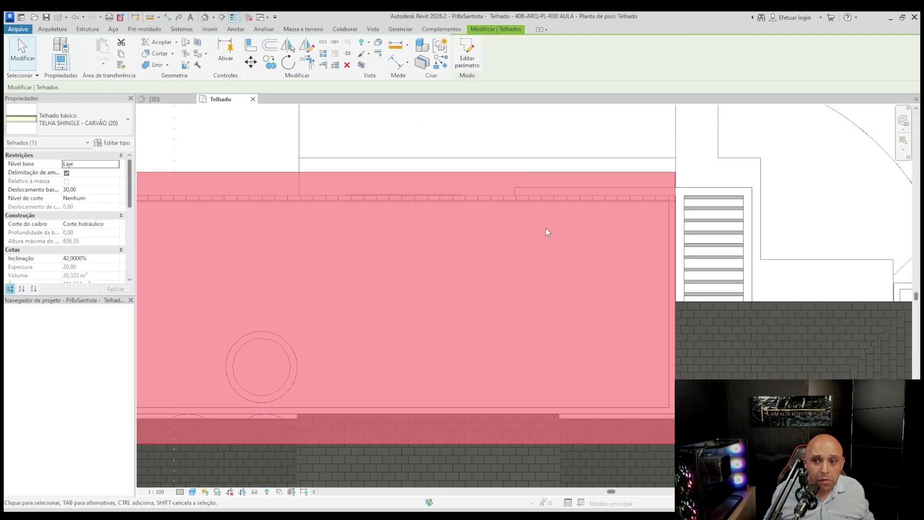
scroll(546, 228, "down", 3)
middle_click_drag(425, 276, 460, 237)
key("Escape")
Examine the small rectangular roof and its surrounding eaves, and check the project units settings.
scroll(477, 336, "up", 5)
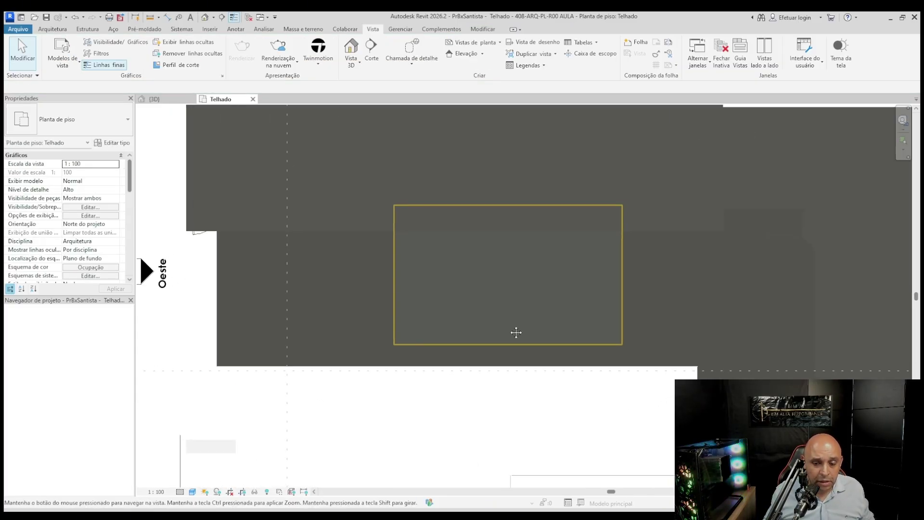
scroll(511, 313, "down", 2)
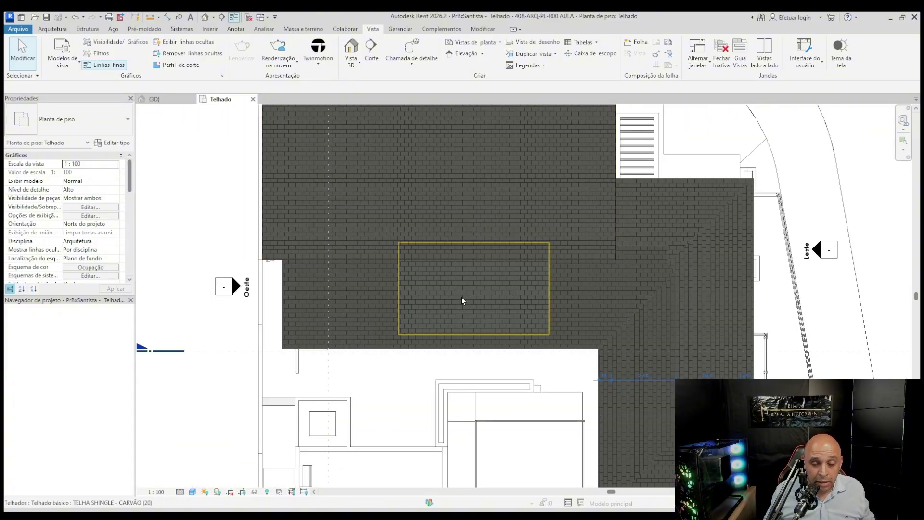
scroll(482, 328, "up", 3)
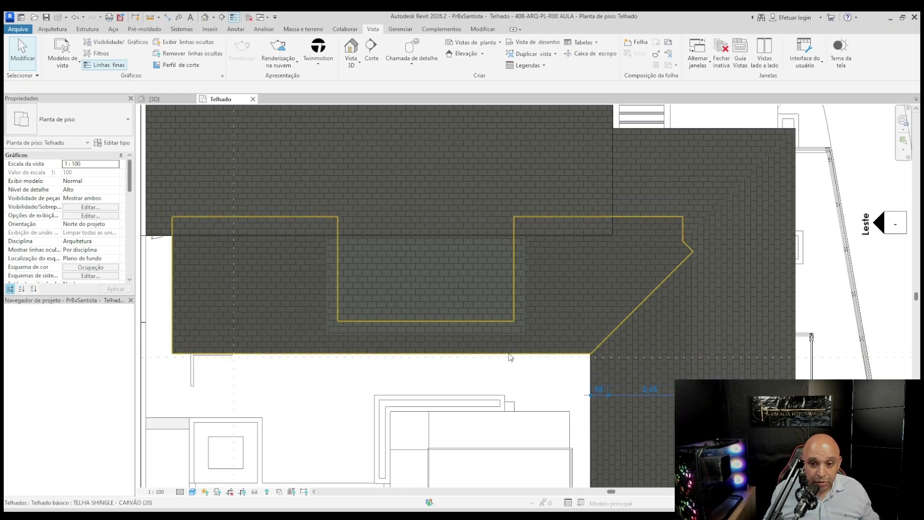
left_click(396, 30)
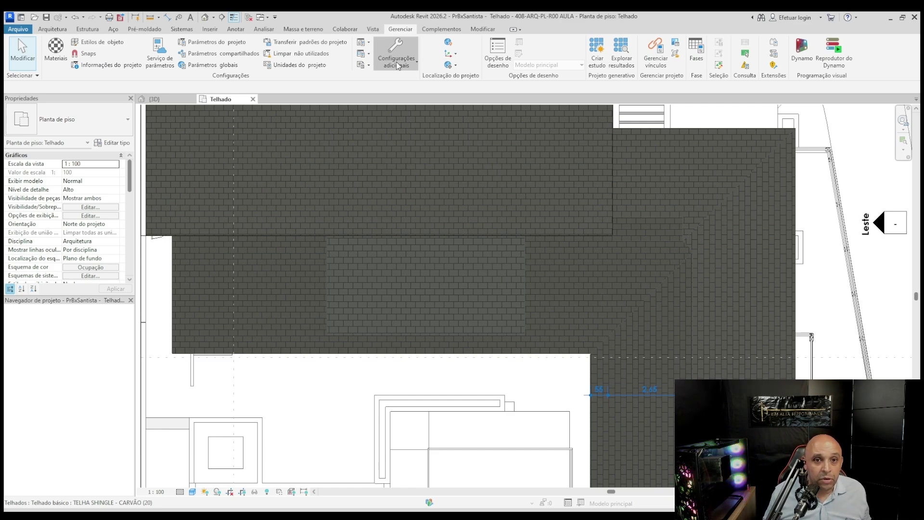
left_click(295, 66)
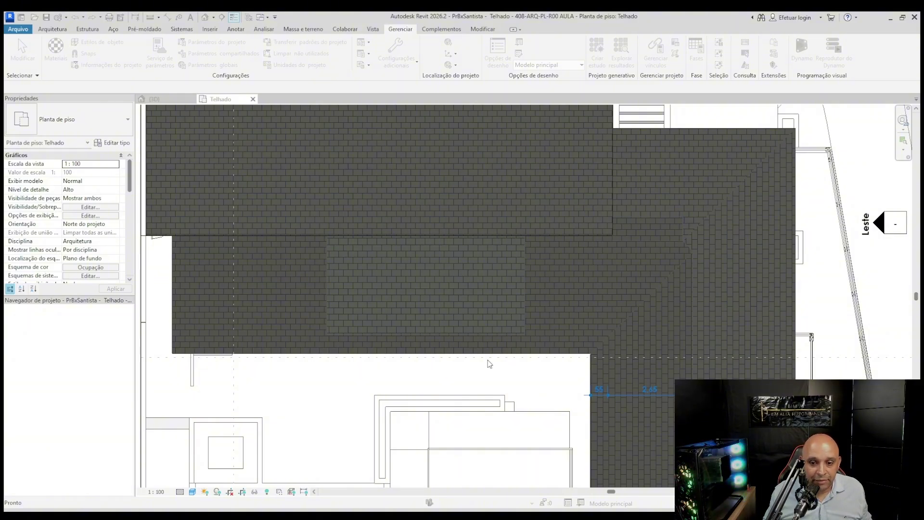
middle_click_drag(398, 359, 430, 371)
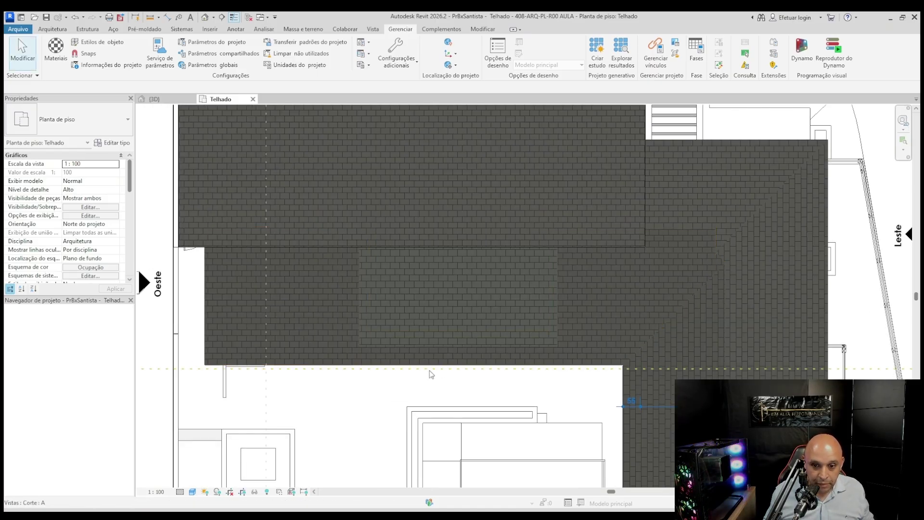
Open the small rectangular roof's perimeter for editing and set its west side overhang to 55 cm.
left_click(431, 366)
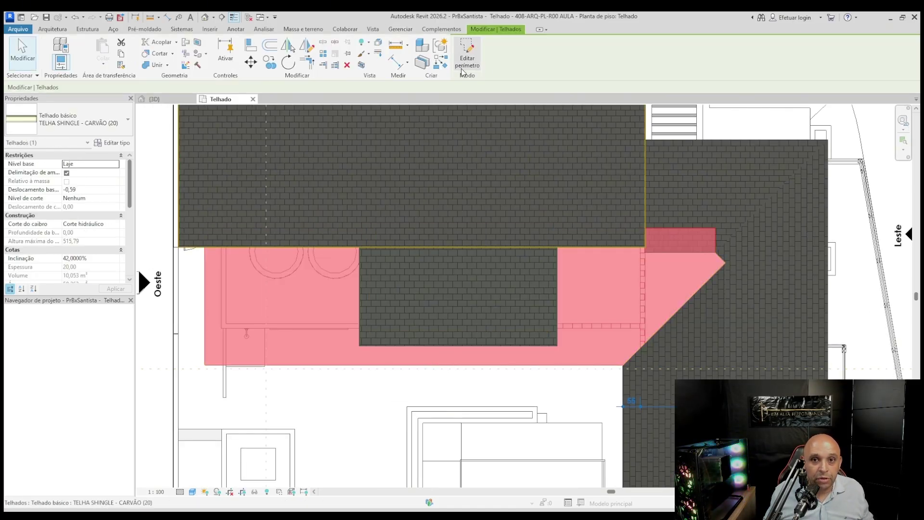
left_click(414, 345)
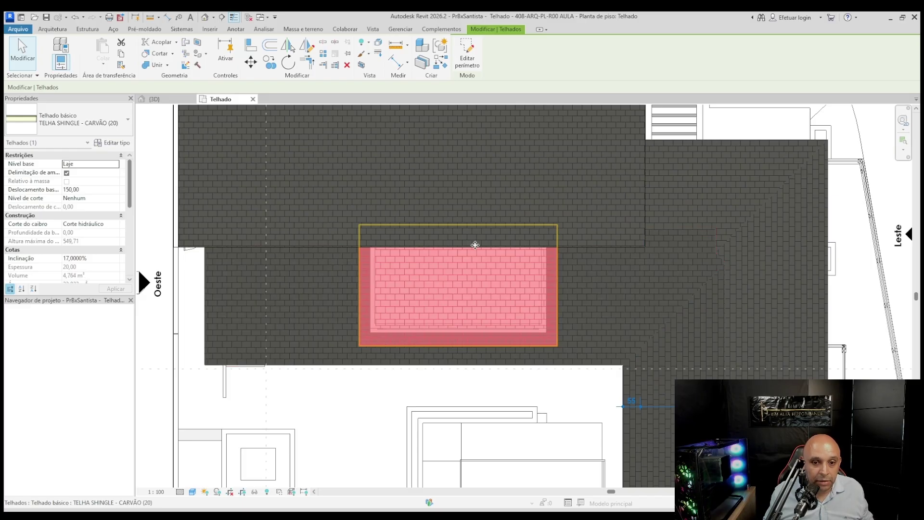
left_click(467, 57)
scroll(381, 281, "up", 3)
left_click(339, 289)
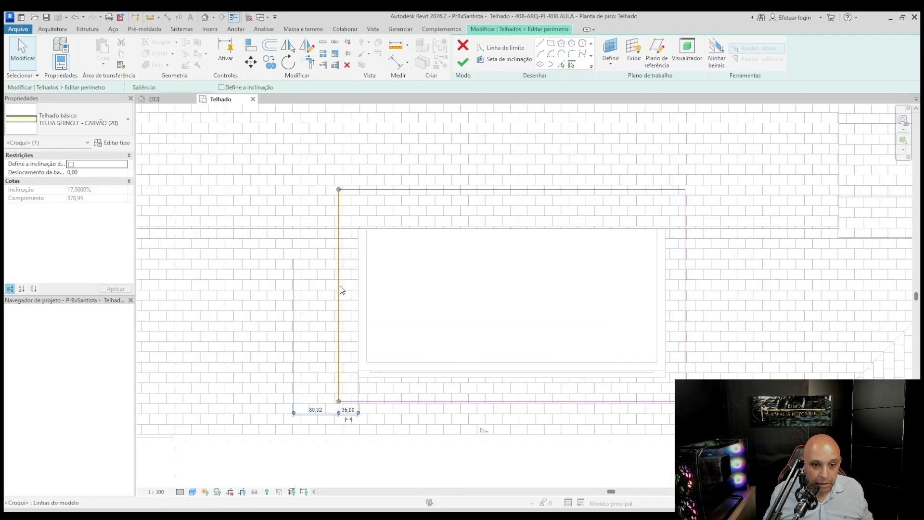
left_click(354, 408)
type("55")
key("Return")
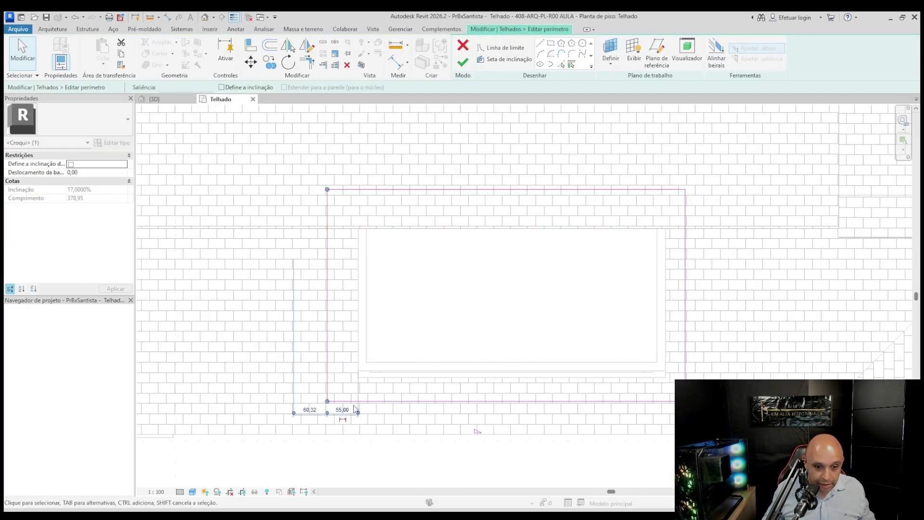
Set the east and south overhangs of the small rectangular roof's perimeter to 55 cm and finish the edit.
left_click(686, 308)
left_click(678, 169)
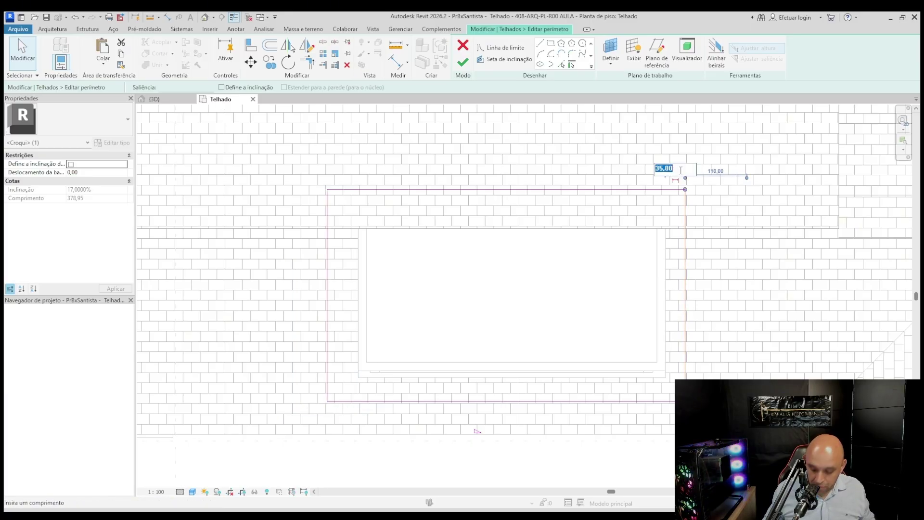
type("55")
key("Return")
left_click(565, 402)
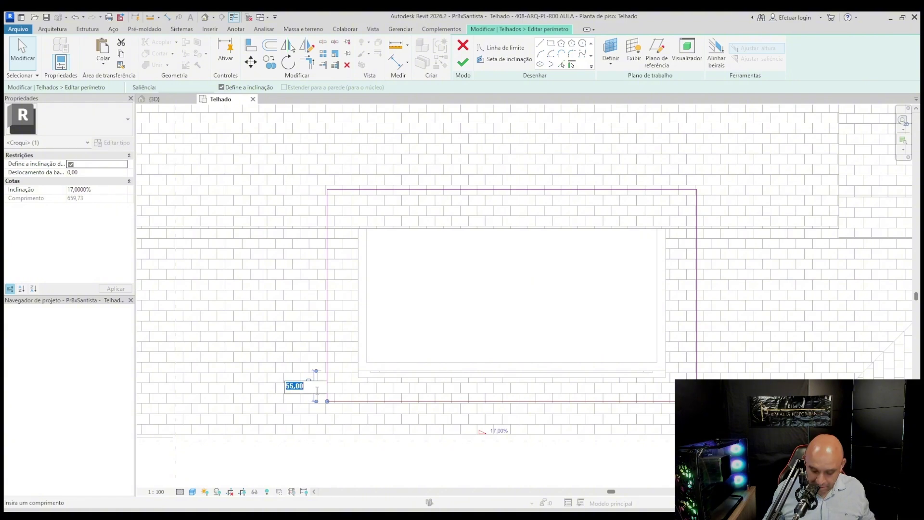
type("55")
key("Return")
left_click(379, 332)
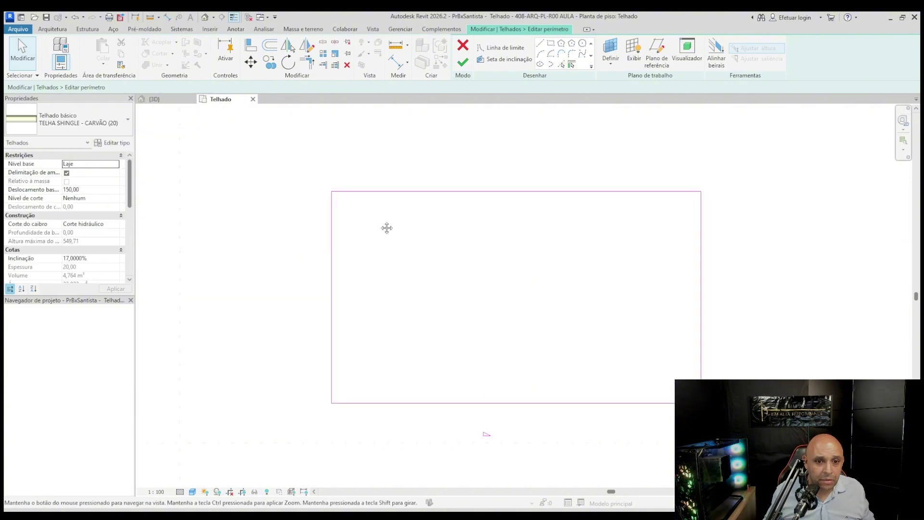
left_click(464, 63)
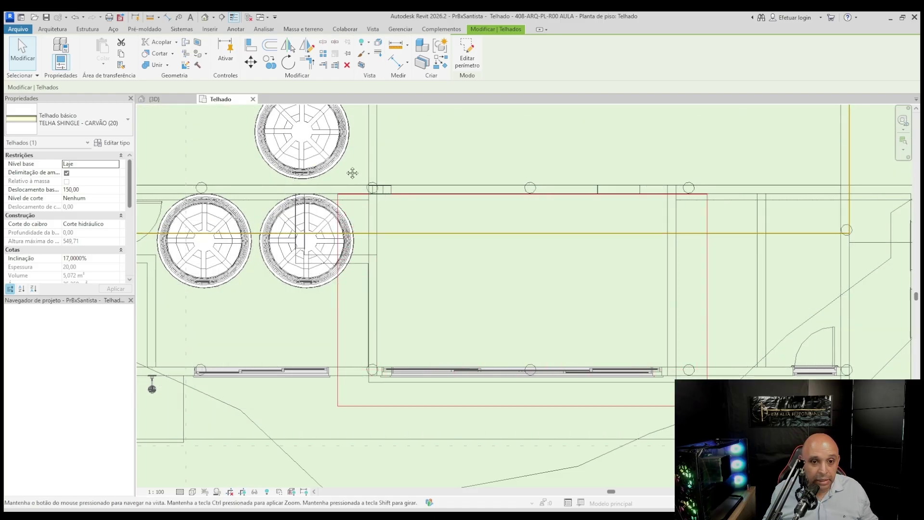
Examine the lower roof's extent and its corner with the east roof in shaded and hidden-line display.
middle_click_drag(351, 174, 385, 167)
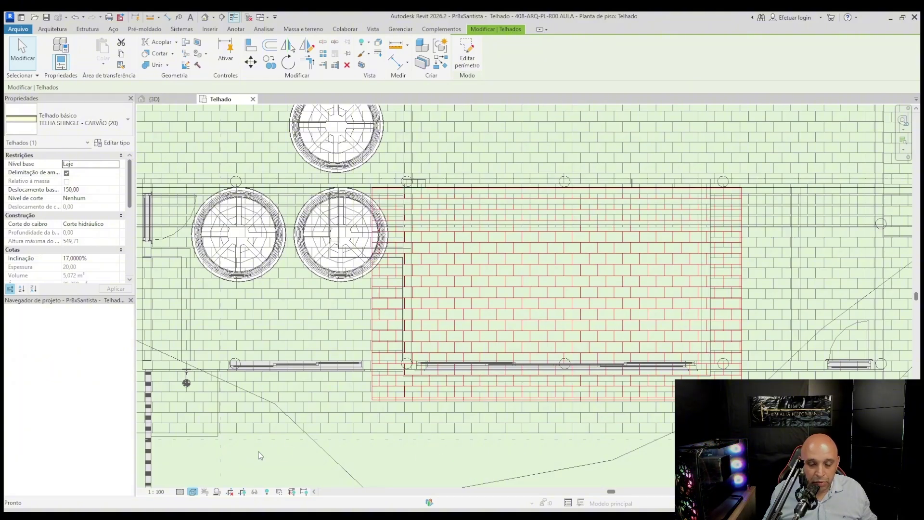
left_click(434, 465)
key("s")
key("d")
scroll(469, 345, "down", 1)
middle_click_drag(497, 346, 455, 282)
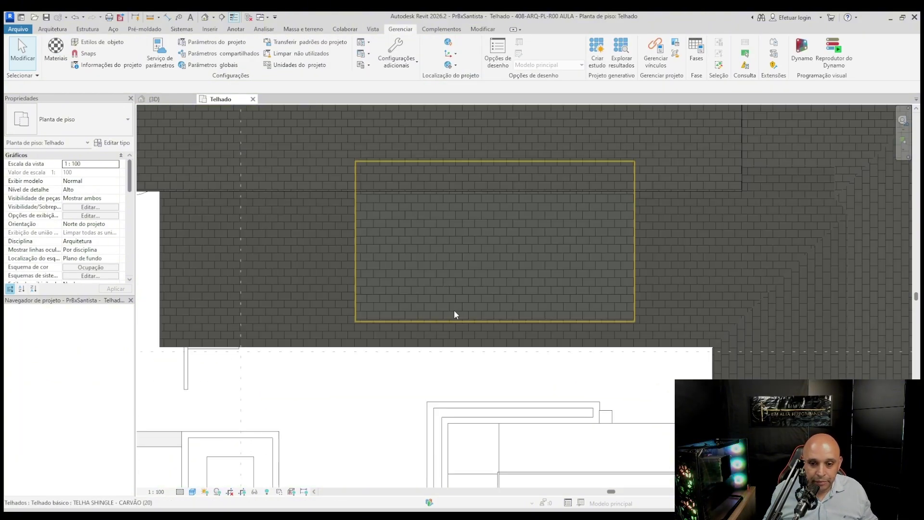
key("h")
key("l")
left_click(423, 350)
scroll(428, 306, "down", 1)
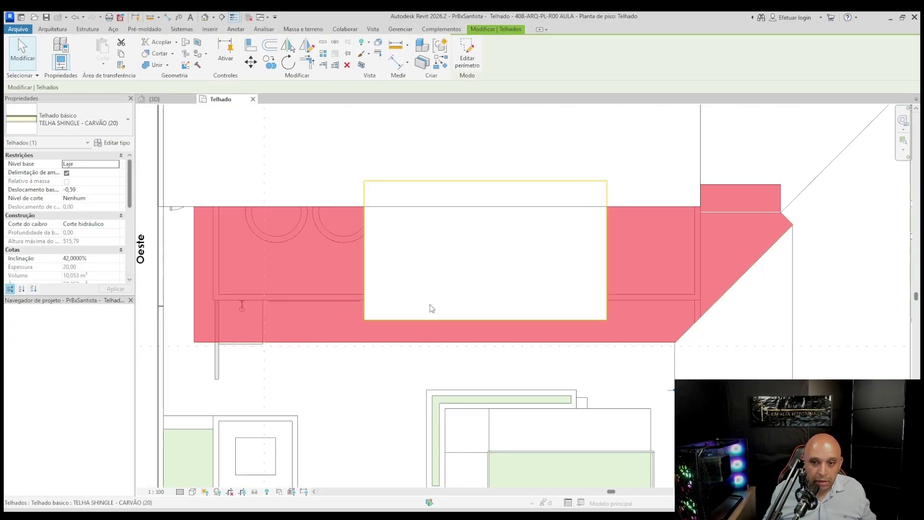
middle_click_drag(674, 286, 520, 217)
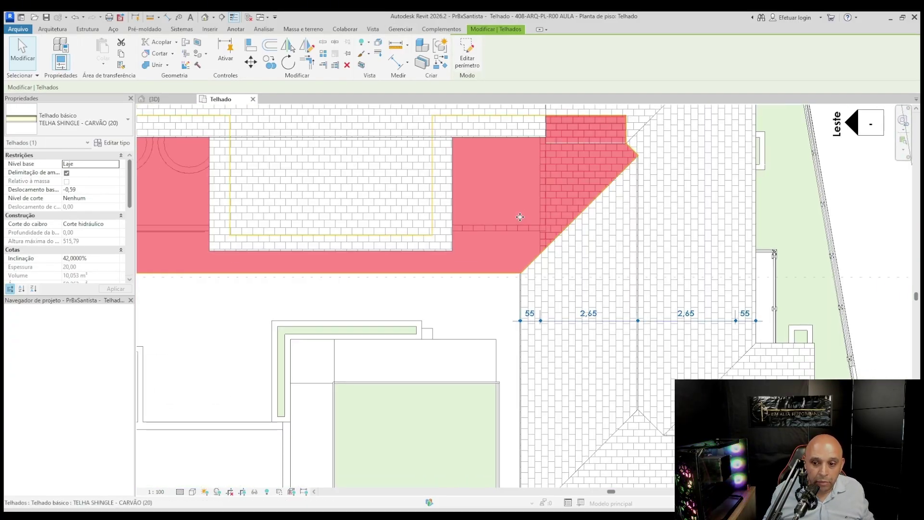
scroll(580, 294, "up", 1)
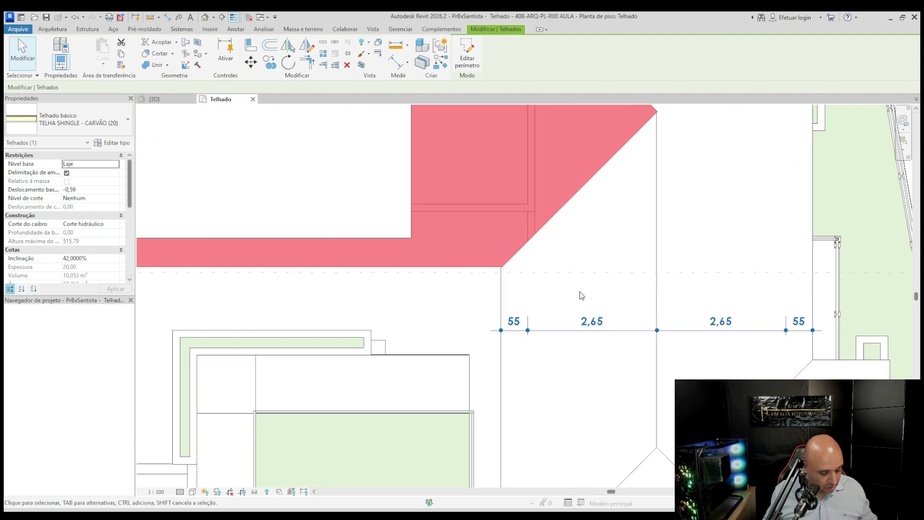
Switch the plan to wireframe, select the east roof and examine its eave dimensions and the corner shared with the lower roof.
key("w")
key("f")
middle_click_drag(539, 300, 501, 272)
left_click(479, 260)
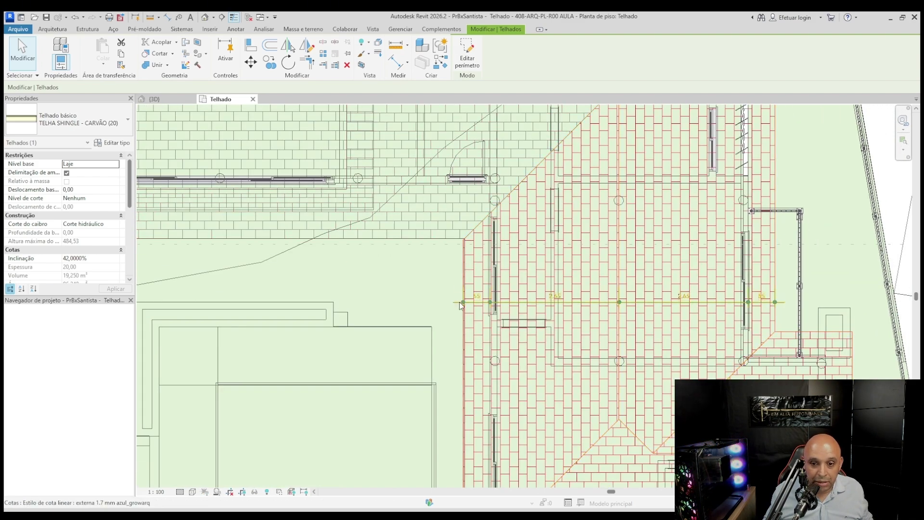
scroll(404, 232, "down", 2)
middle_click_drag(457, 220, 459, 272)
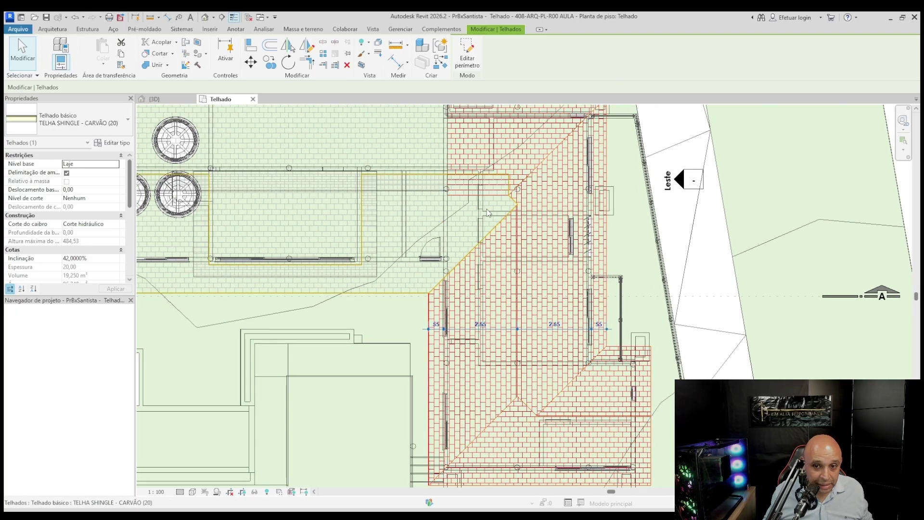
middle_click_drag(478, 314, 453, 258)
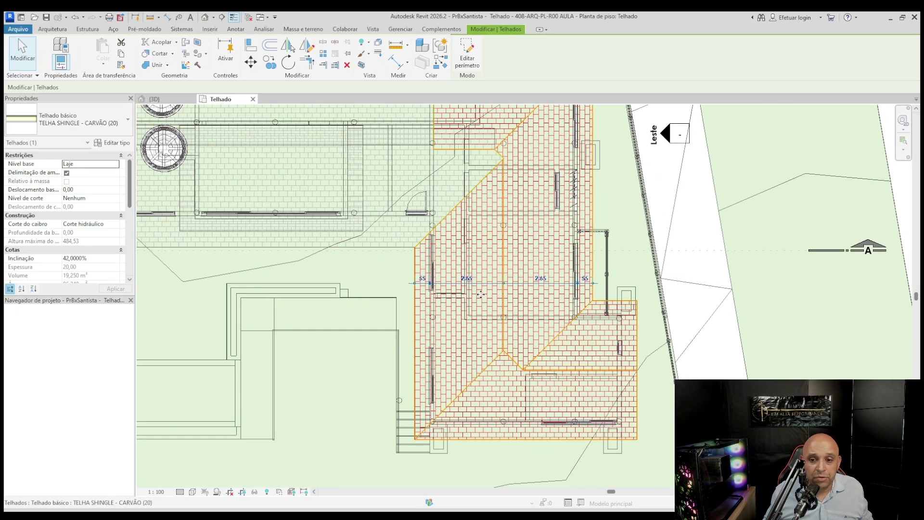
scroll(558, 299, "up", 1)
scroll(560, 280, "up", 1)
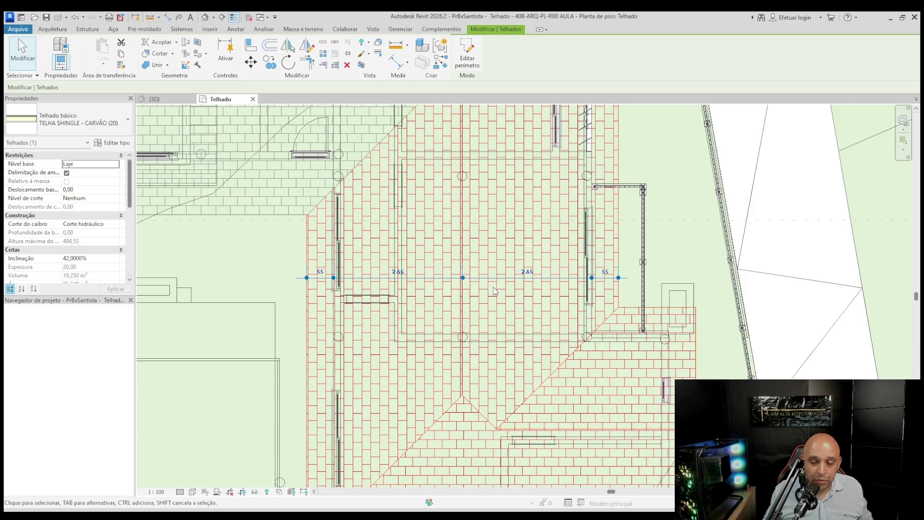
middle_click_drag(489, 281, 636, 269)
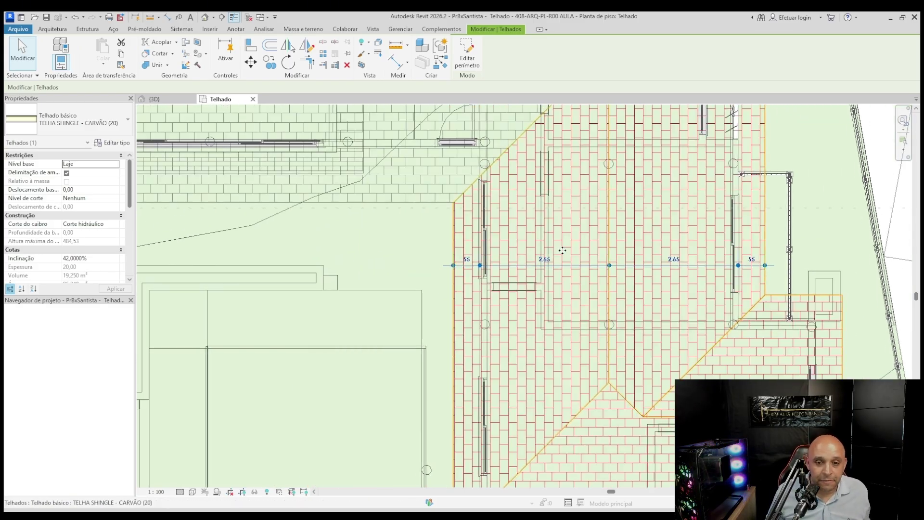
middle_click_drag(454, 246, 528, 255)
Set the east roof's west eave overhang to 124 cm in its perimeter and finish the edit.
left_click(467, 53)
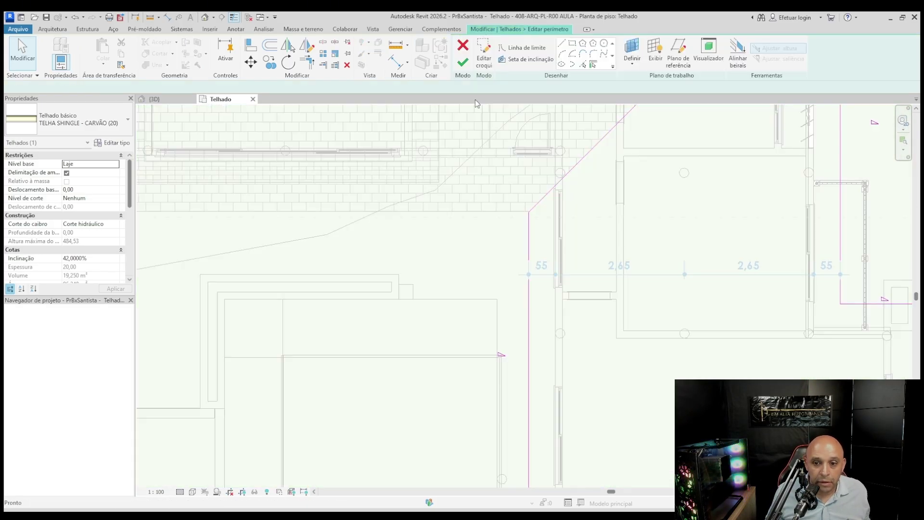
left_click(530, 243)
scroll(416, 158, "down", 2)
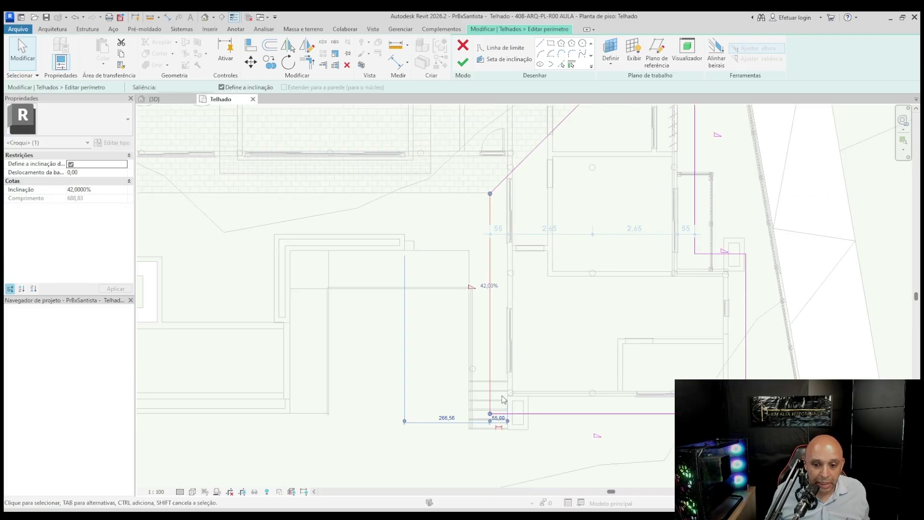
left_click(499, 418)
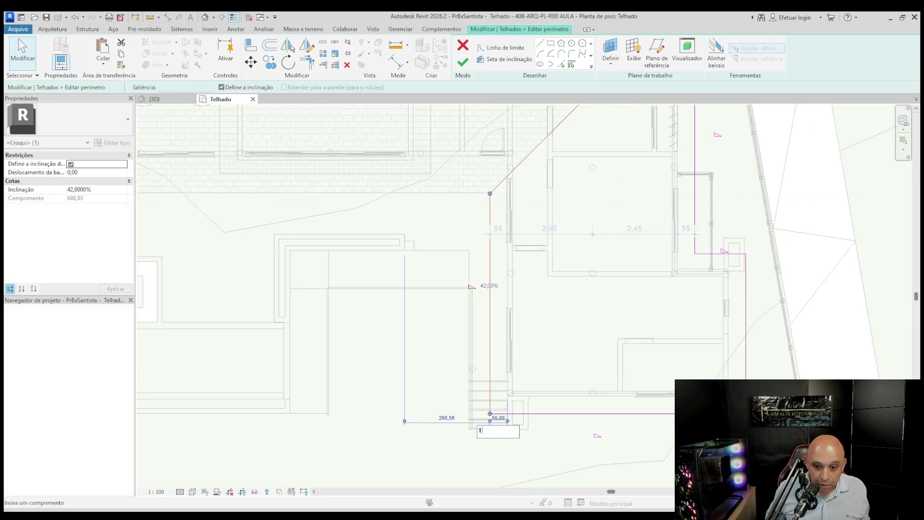
type("124")
key("Return")
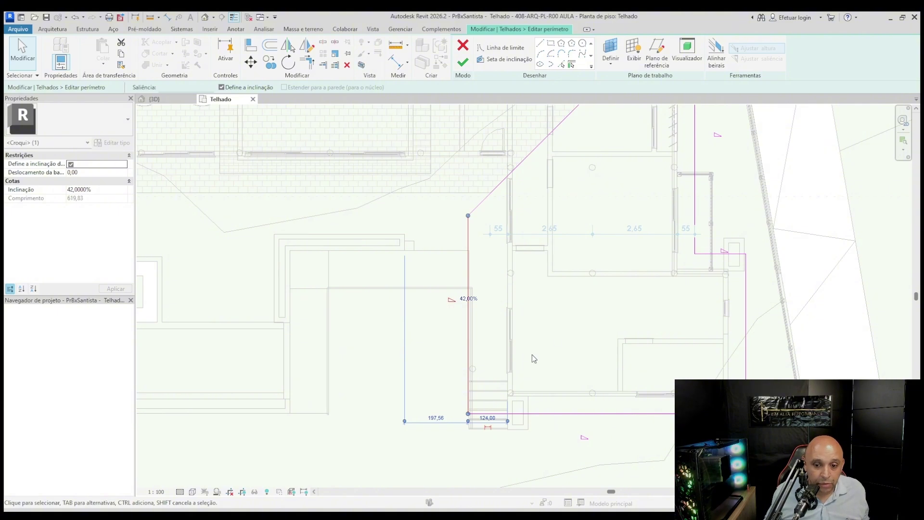
left_click(447, 242)
left_click(463, 62)
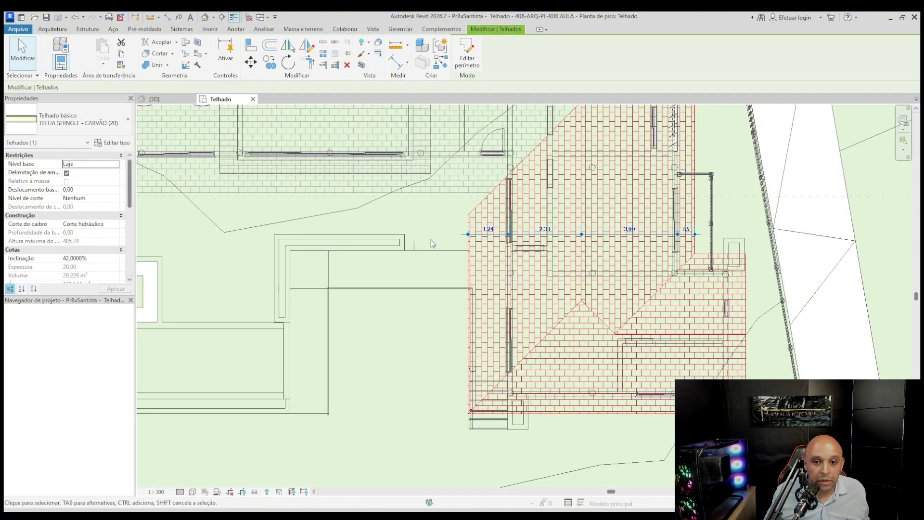
Open the lower roof's perimeter for editing and set its south eave line 124 cm from the notch's south edge.
middle_click_drag(448, 189, 462, 207)
left_click(461, 209)
left_click(455, 211)
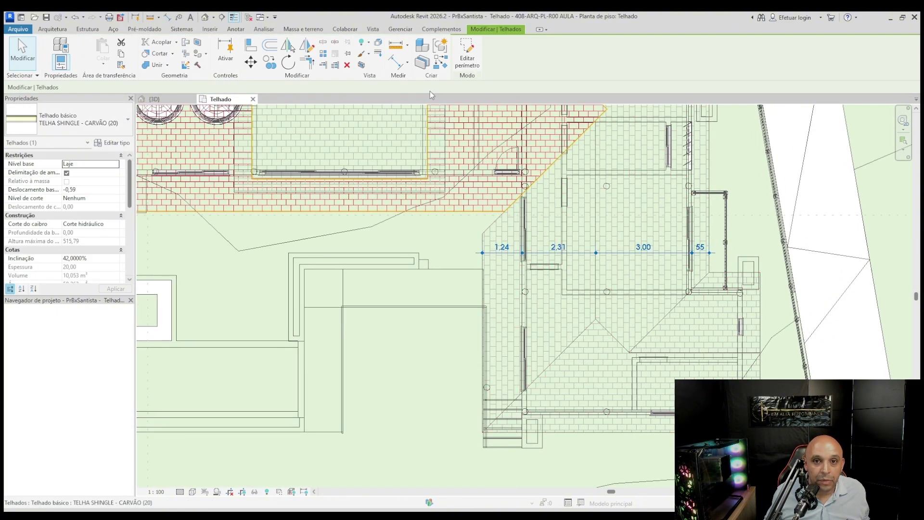
left_click(460, 53)
left_click(491, 210)
middle_click_drag(393, 217, 544, 243)
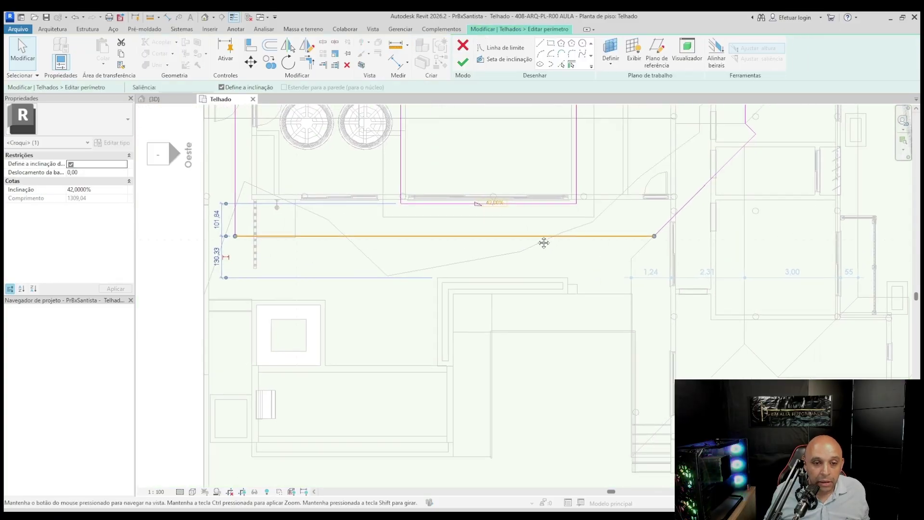
left_click(218, 213)
type("124")
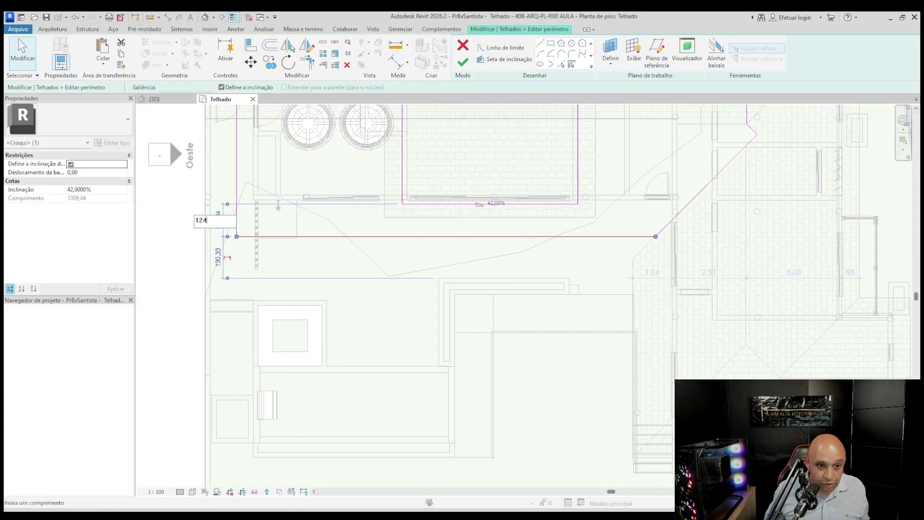
key("Return")
left_click(611, 292)
middle_click_drag(635, 263, 589, 285)
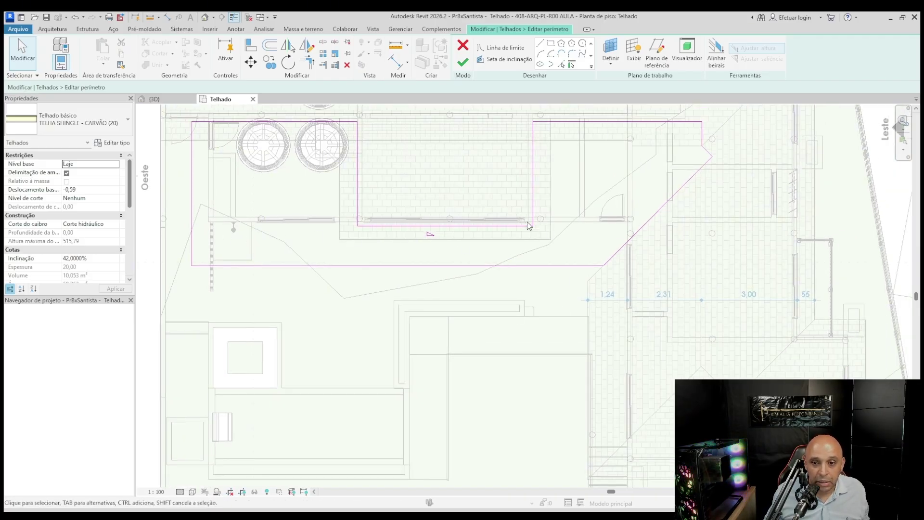
Align the south edge of the notch in the lower roof's perimeter with the outer face of the wall.
scroll(530, 207, "up", 6)
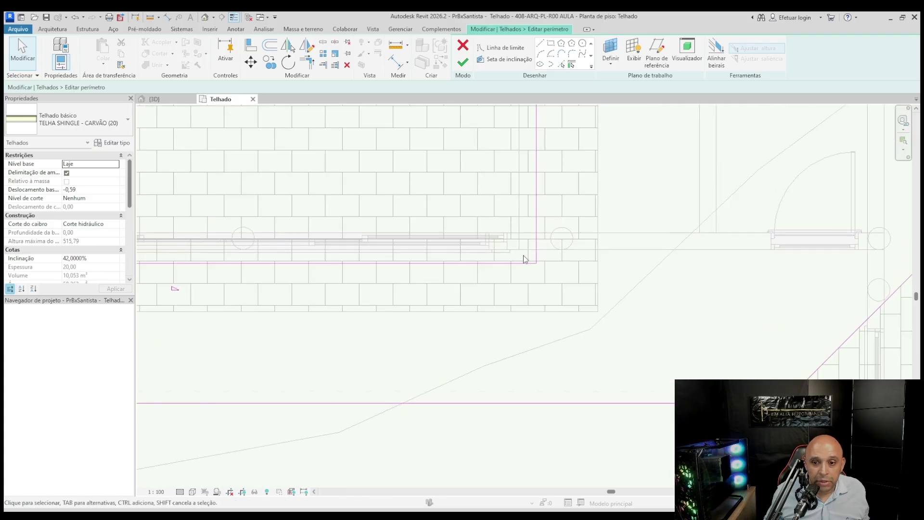
scroll(530, 258, "down", 1)
key("a")
key("l")
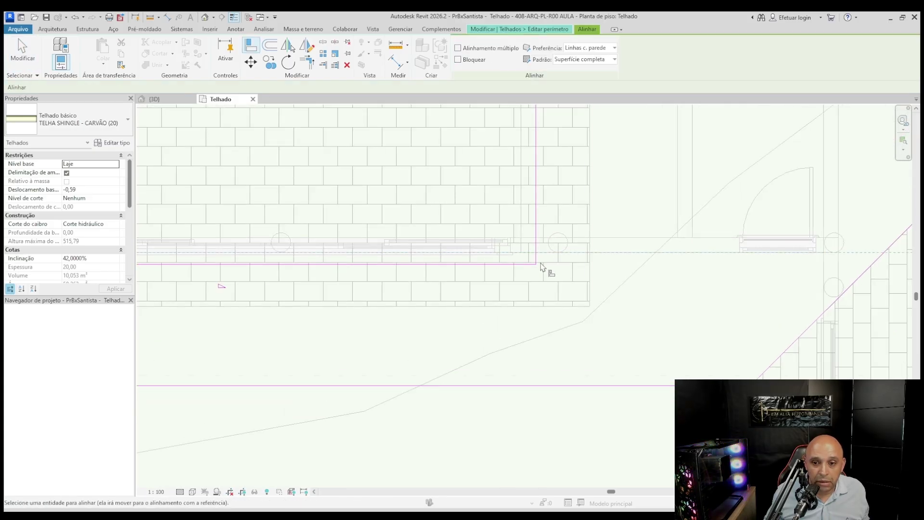
left_click(523, 265)
scroll(688, 288, "down", 4)
key("Escape")
key("Escape")
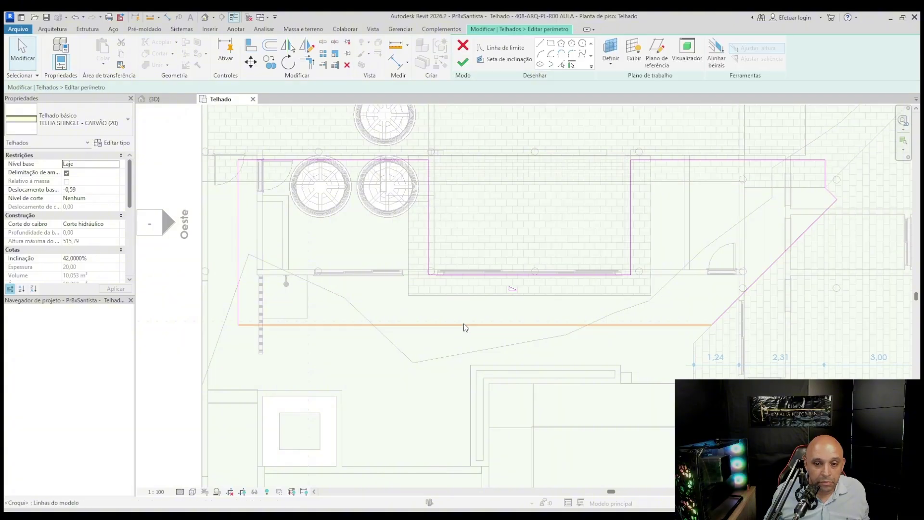
Check the south eave line's distances, and align the notch's west edge with the adjacent wall face.
left_click(464, 324)
key("Escape")
scroll(451, 245, "up", 9)
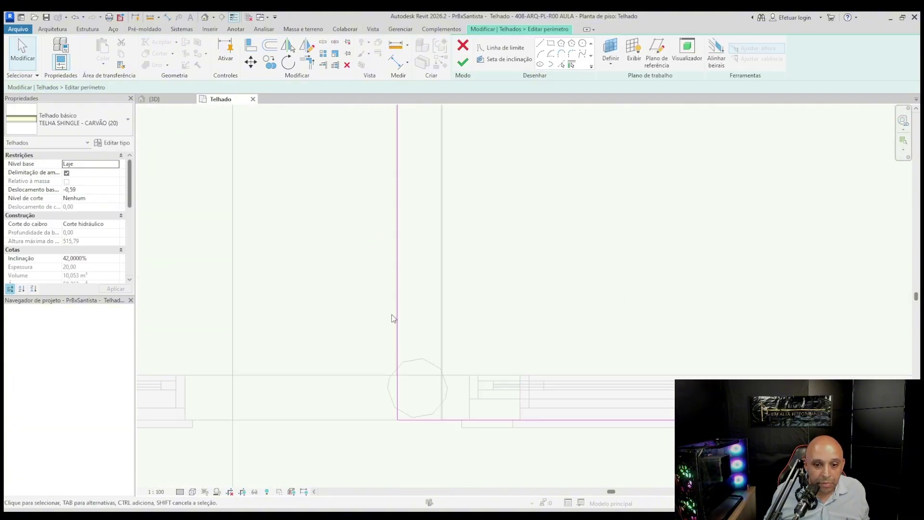
scroll(393, 332, "down", 3)
key("a")
key("l")
left_click(403, 344)
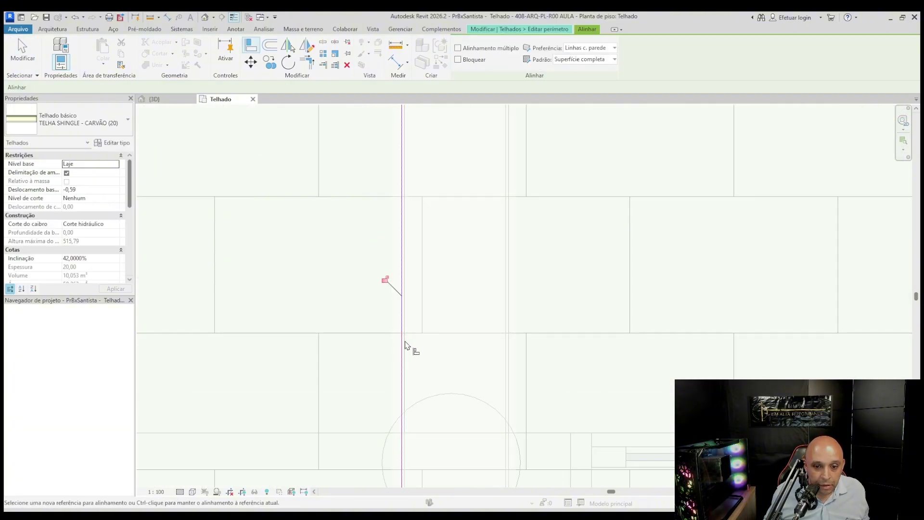
scroll(363, 291, "down", 6)
key("Escape")
key("Escape")
scroll(370, 327, "up", 10)
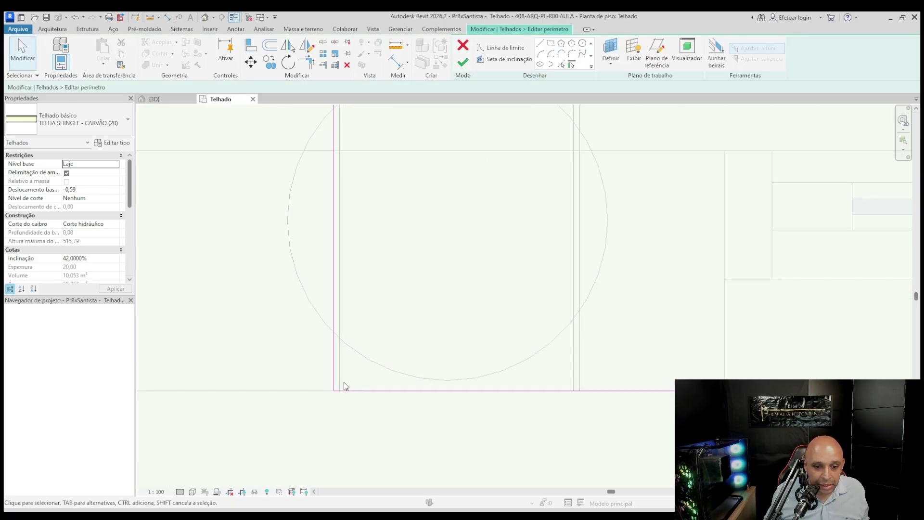
Examine the corners and edges of the roof footprint sketch against the walls and columns beneath it.
scroll(254, 326, "down", 6)
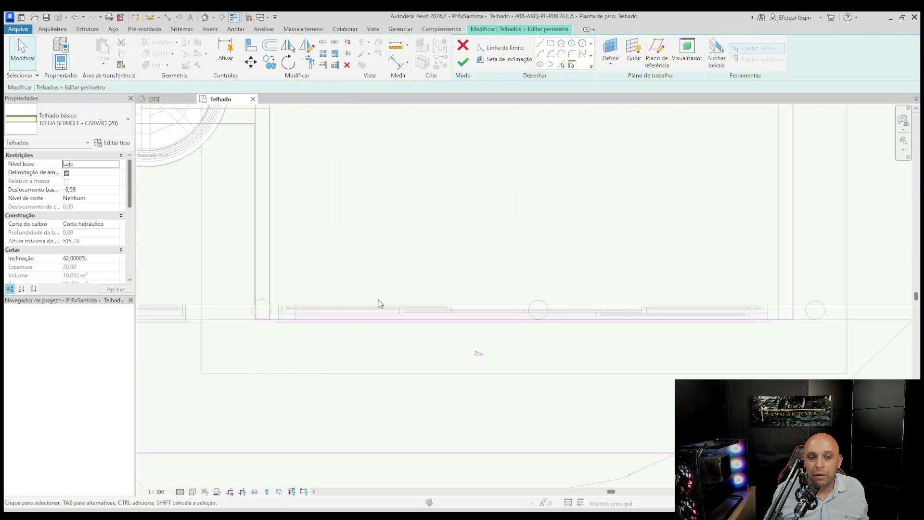
scroll(518, 316, "up", 6)
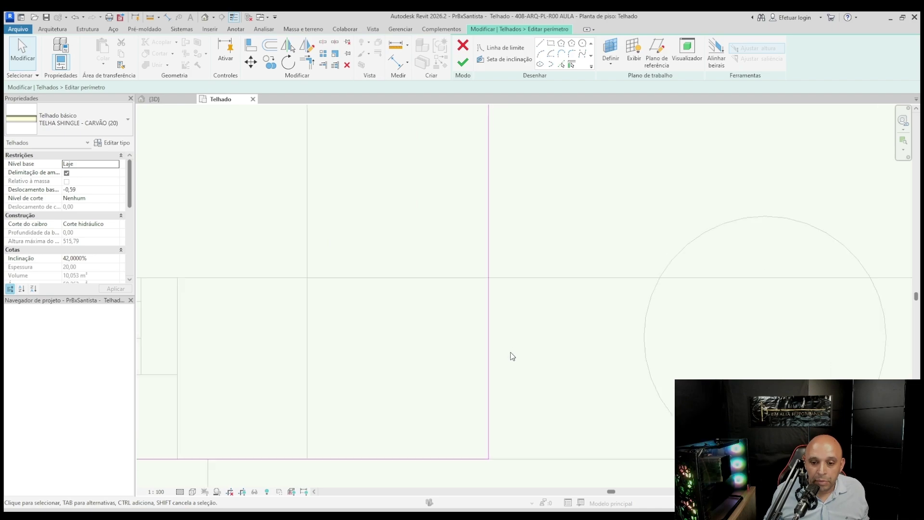
scroll(529, 354, "down", 5)
scroll(381, 309, "up", 5)
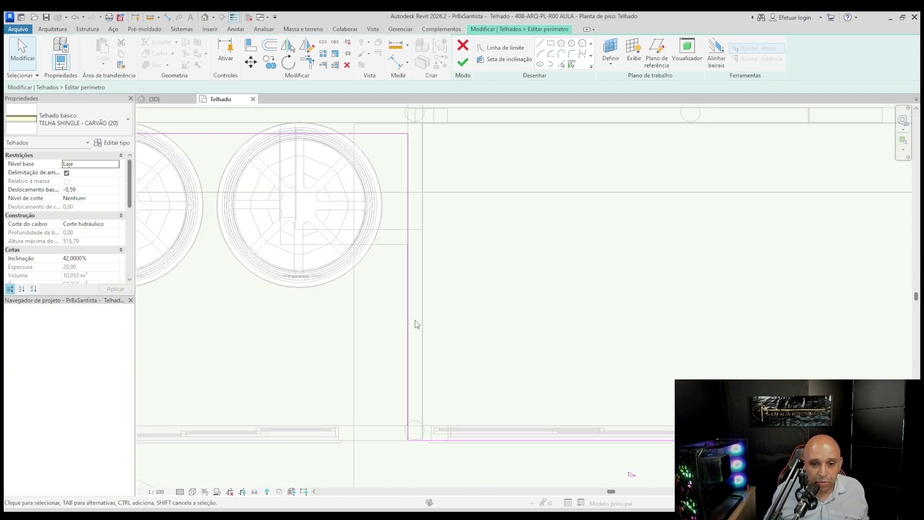
scroll(415, 322, "up", 5)
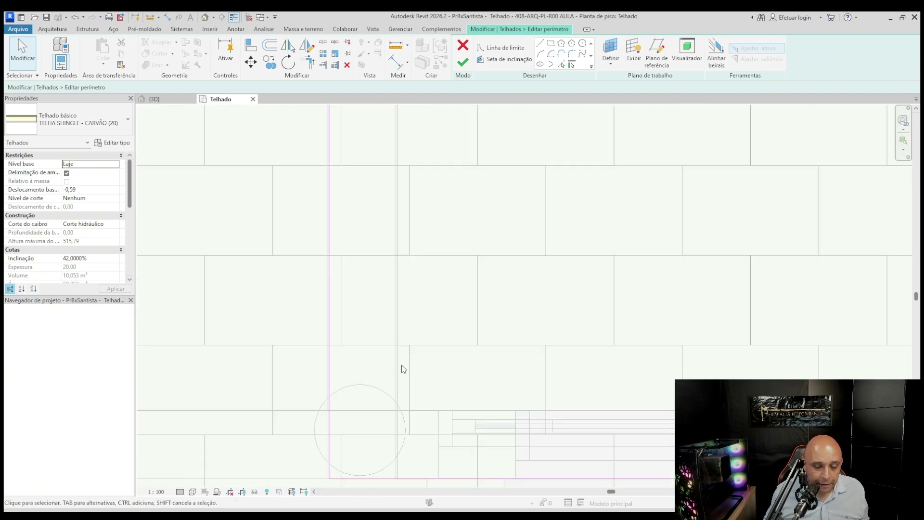
scroll(385, 374, "down", 8)
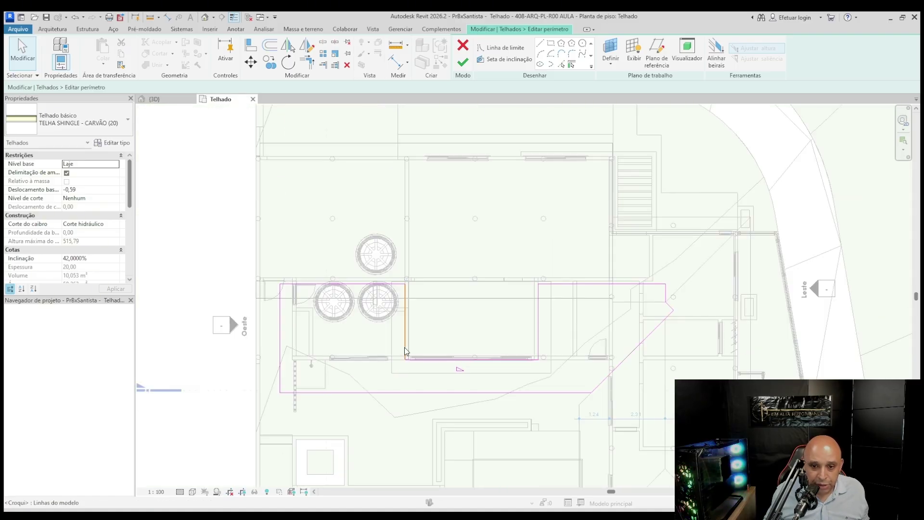
scroll(400, 300, "up", 2)
scroll(383, 305, "up", 2)
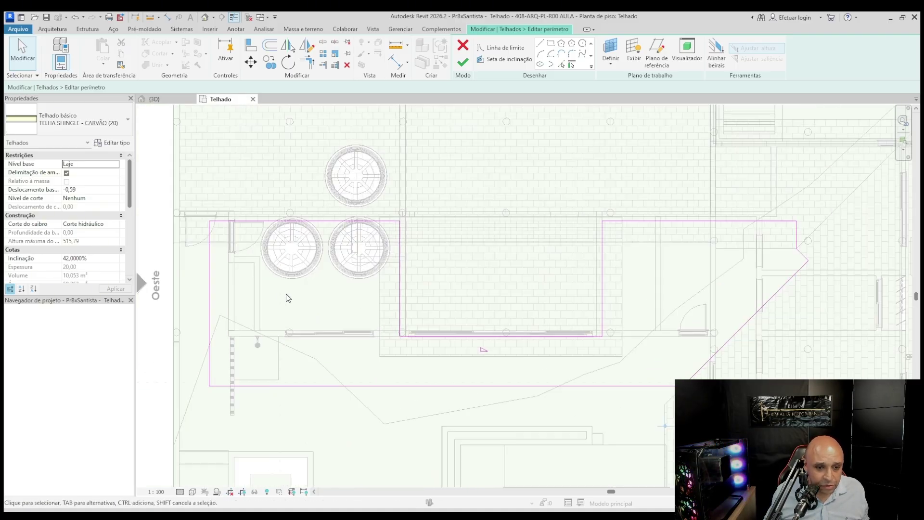
Adjust the distance between the footprint's west boundary line and the adjacent wall, and finish the roof footprint.
left_click(209, 307)
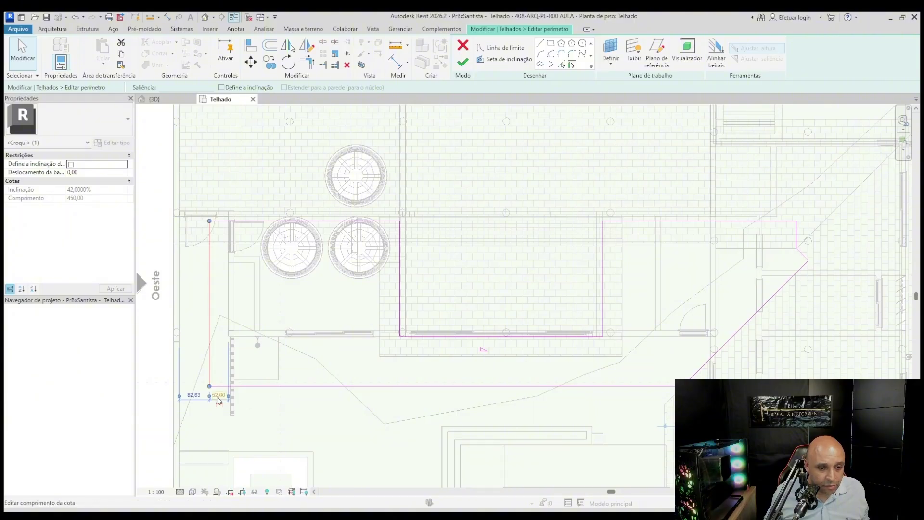
left_click(217, 395)
key("Return")
left_click(330, 409)
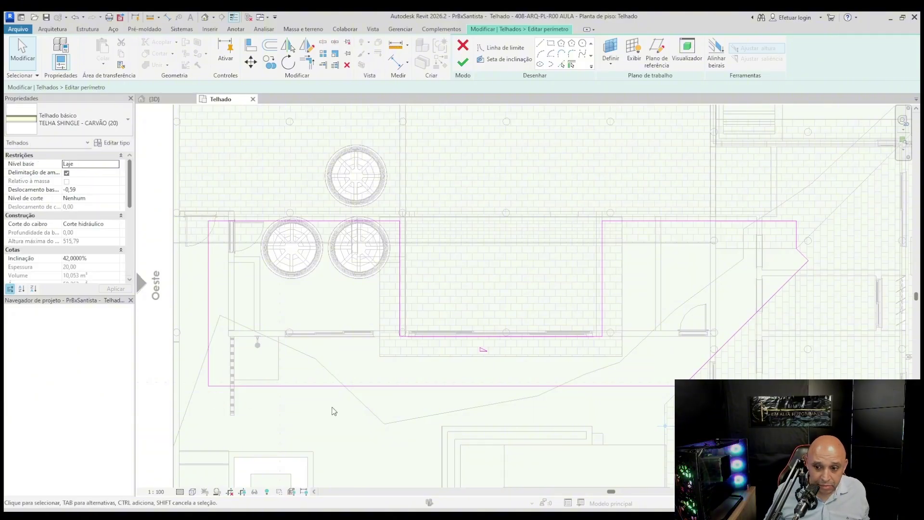
scroll(344, 316, "down", 1)
middle_click_drag(639, 359, 563, 324)
middle_click_drag(547, 354, 580, 350)
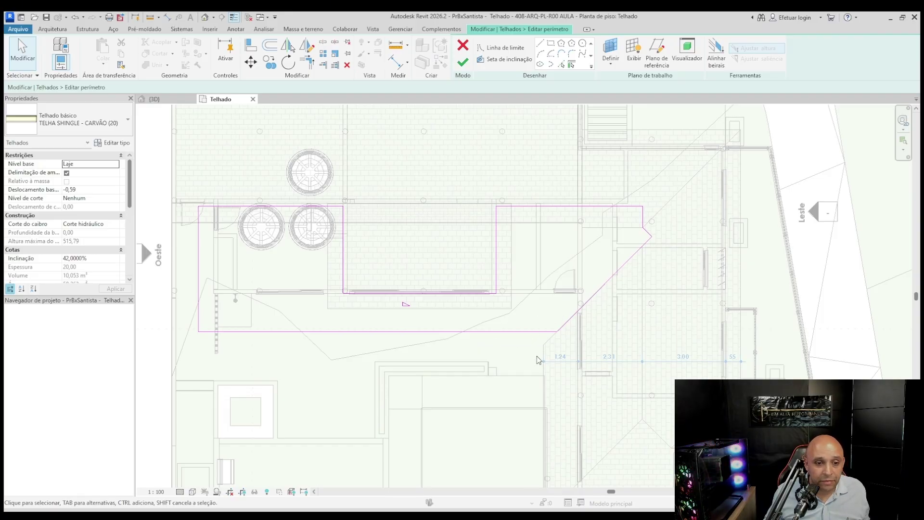
mouse_move(577, 349)
middle_mouse_down()
mouse_move(520, 347)
mouse_move(568, 340)
middle_mouse_up()
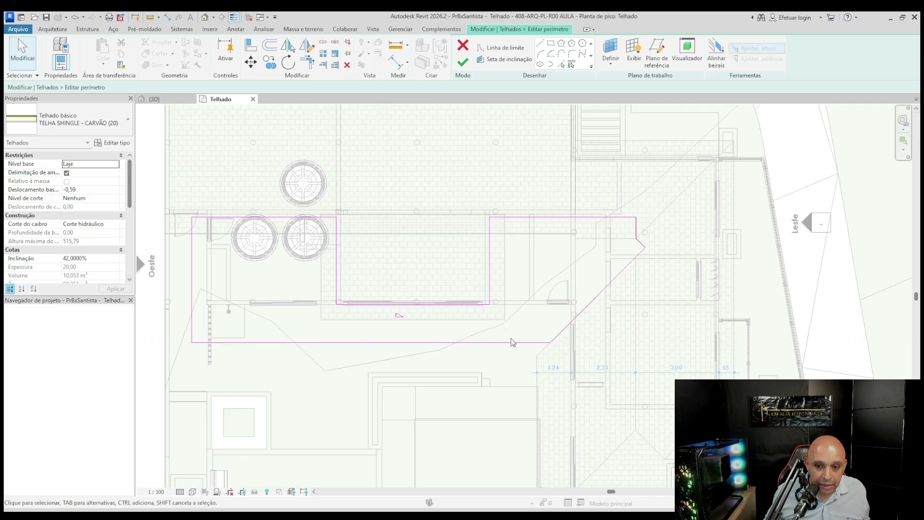
middle_click_drag(551, 375, 535, 351)
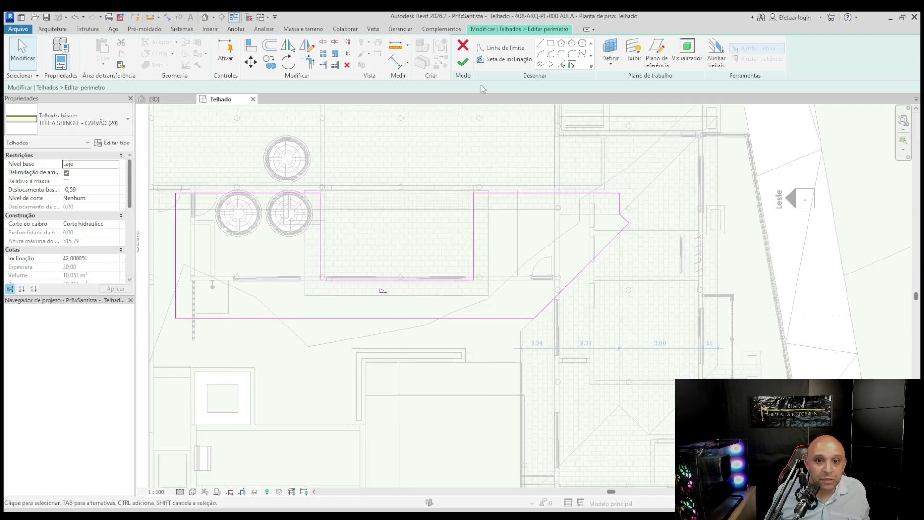
left_click(462, 64)
In the east roof's footprint, move the diagonal boundary vertically so its lower end meets the adjoining roof's eave line, and finish the sketch.
scroll(554, 280, "up", 2)
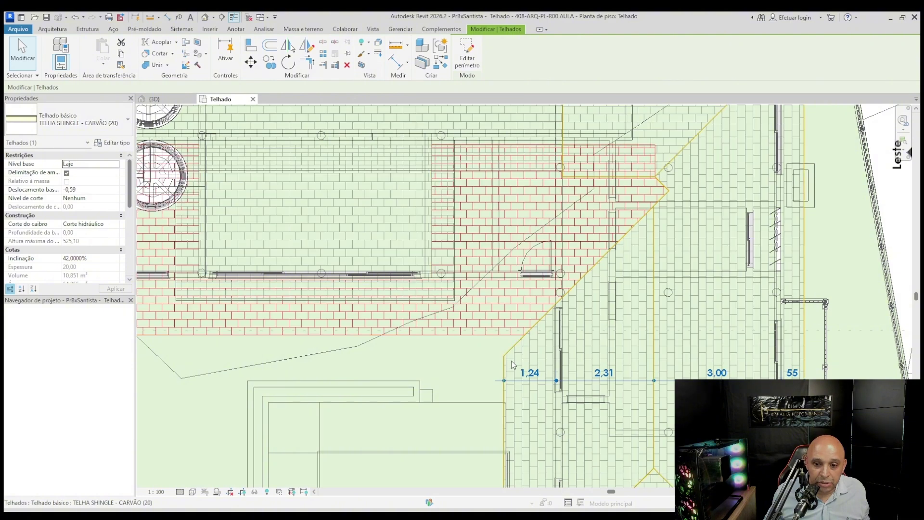
double_click(514, 351)
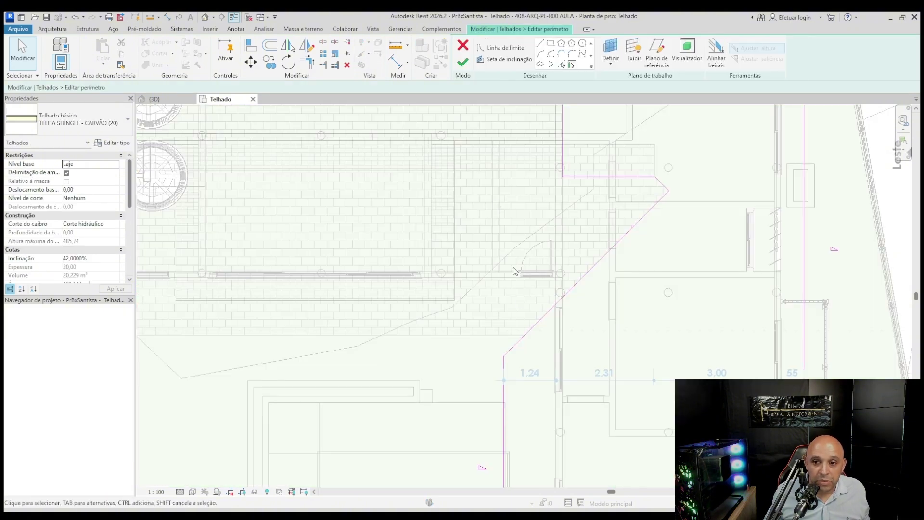
left_click(516, 343)
scroll(508, 364, "up", 2)
key("m")
key("v")
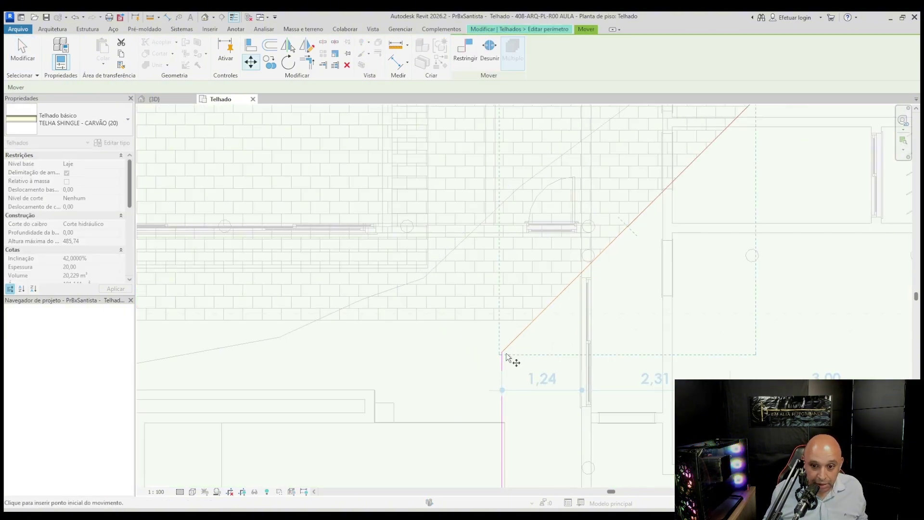
left_click(502, 352)
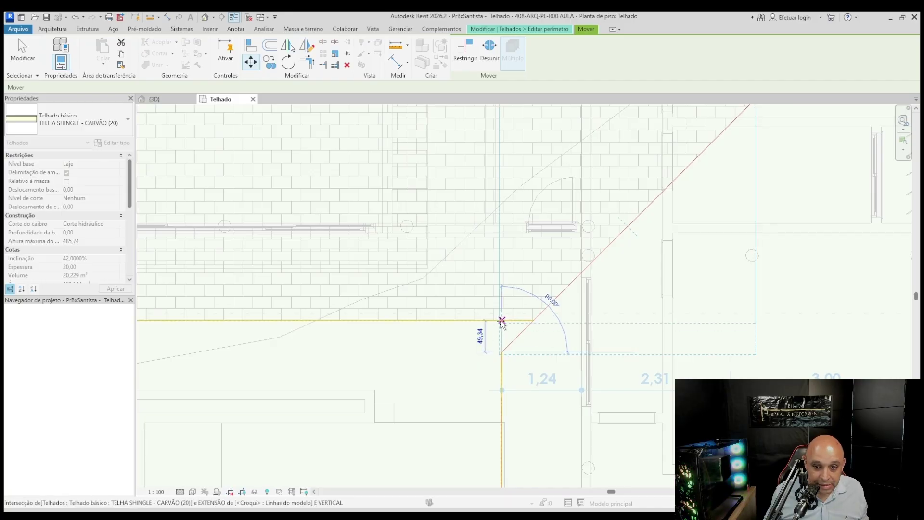
scroll(502, 323, "up", 1)
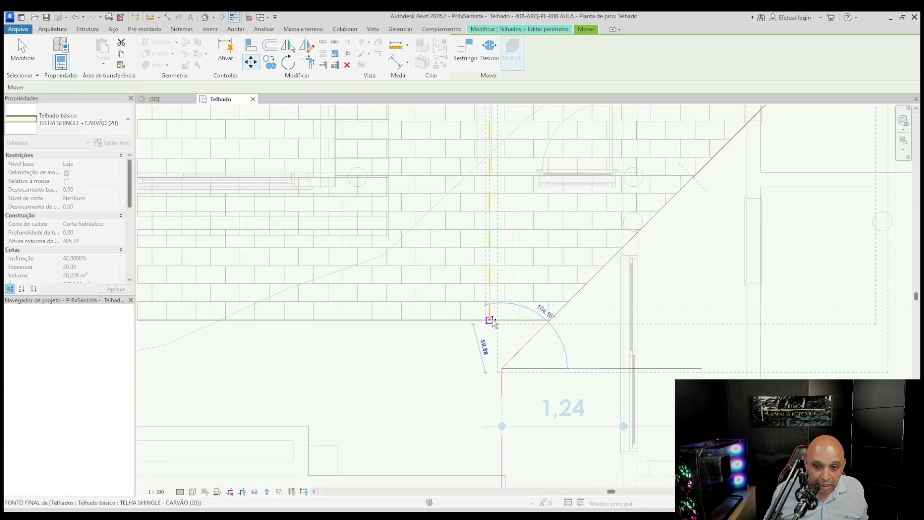
scroll(503, 321, "up", 2)
scroll(504, 304, "up", 2)
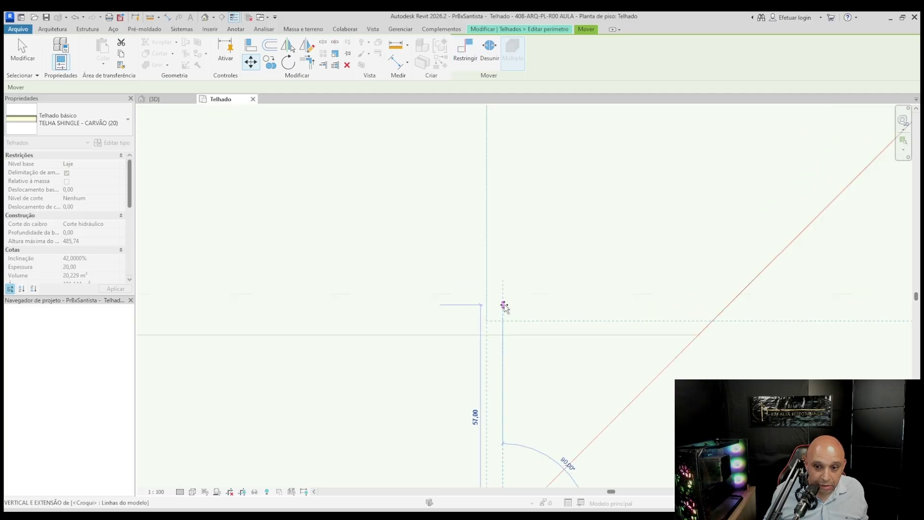
left_click(505, 346)
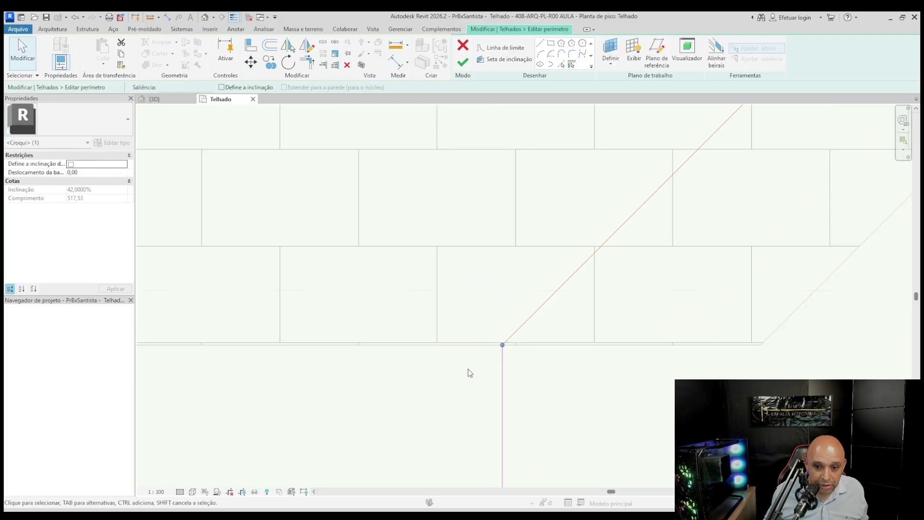
scroll(468, 371, "down", 5)
scroll(565, 260, "up", 3)
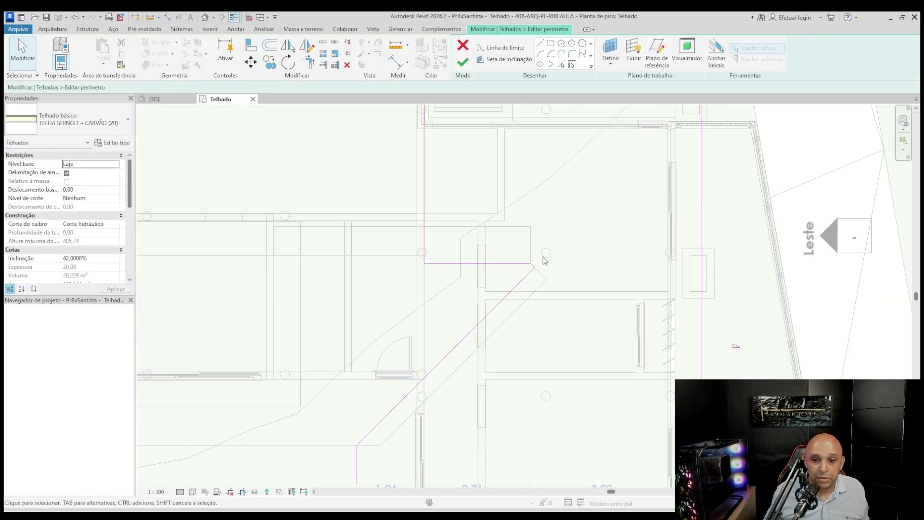
left_click(463, 61)
Edit the adjoining lower roof's footprint and align its diagonal boundary with the diagonal edge of the east roof.
scroll(413, 351, "up", 2)
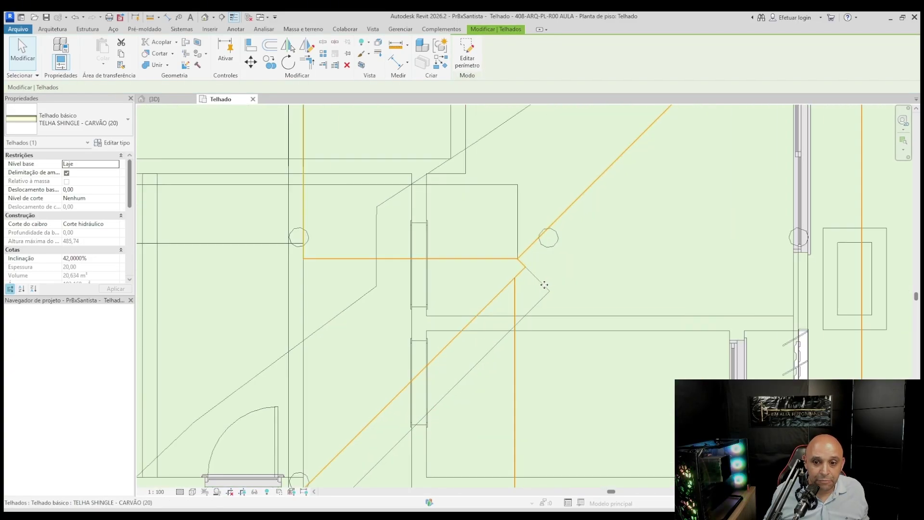
scroll(412, 352, "down", 3)
left_click(412, 351)
left_click(383, 397)
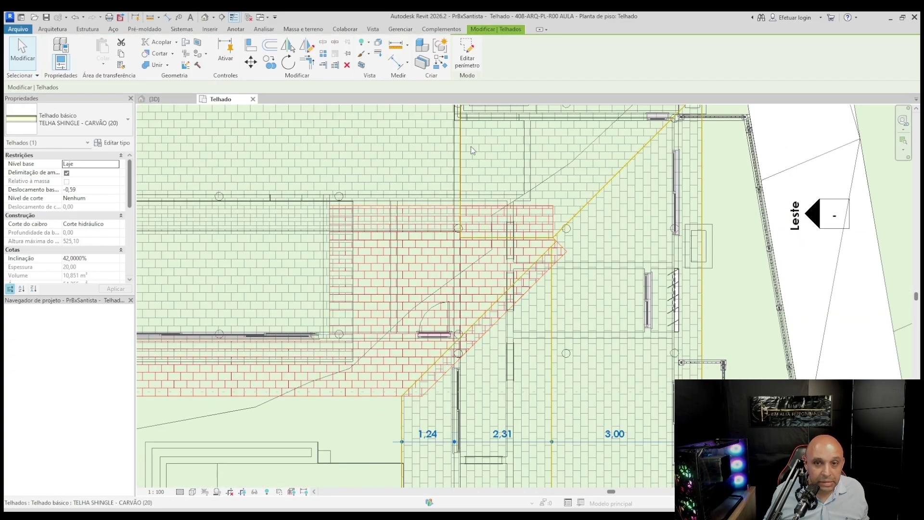
left_click(467, 58)
scroll(451, 375, "up", 1)
scroll(453, 379, "up", 2)
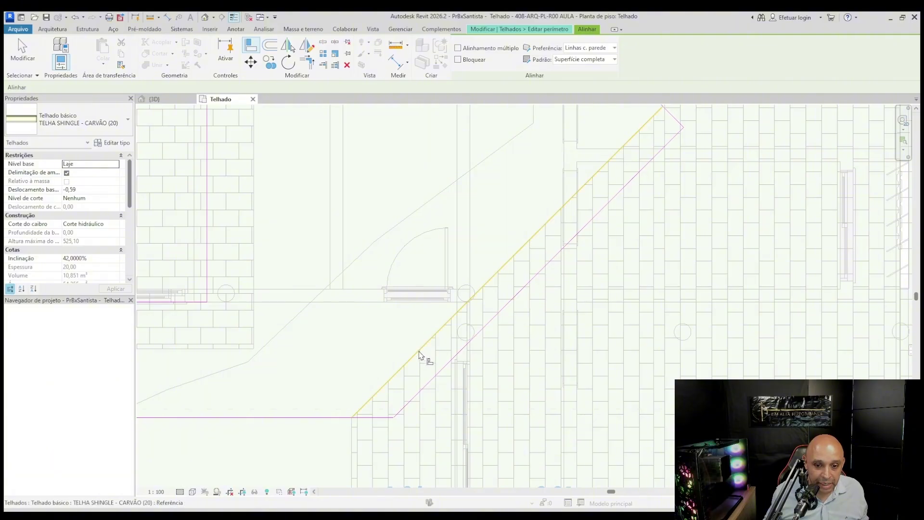
key("a")
key("l")
left_click(412, 356)
left_click(435, 376)
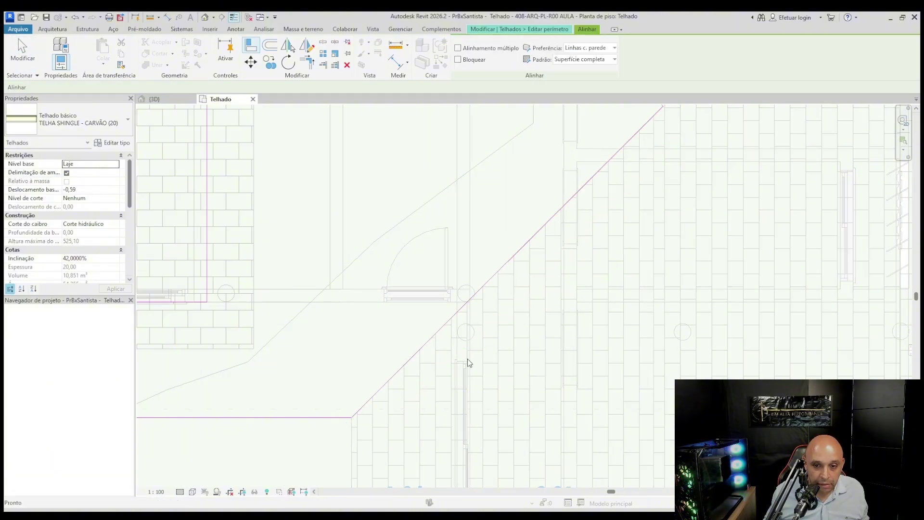
key("Escape")
key("Escape")
Examine the footprint corner where the diagonal boundary meets the short notch line and the vertical edge.
scroll(468, 357, "down", 4)
scroll(576, 204, "up", 2)
scroll(577, 224, "up", 5)
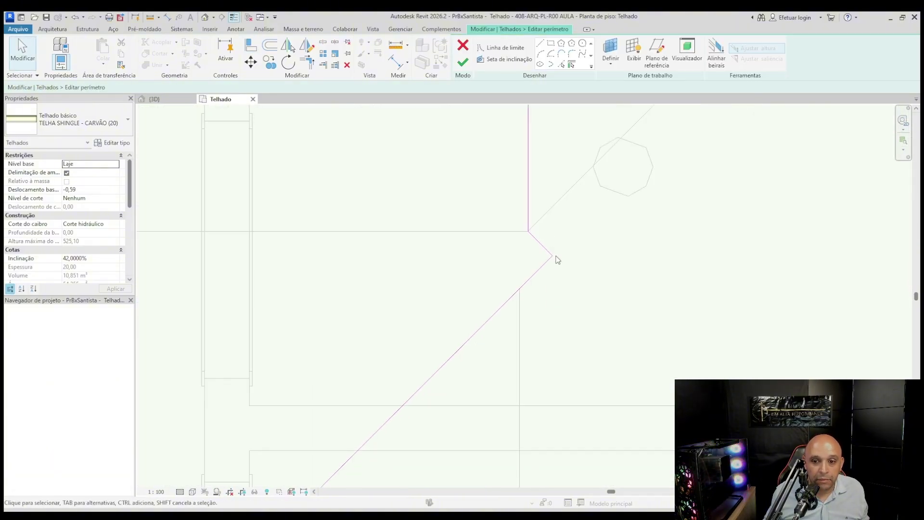
scroll(548, 244, "down", 4)
scroll(541, 262, "up", 4)
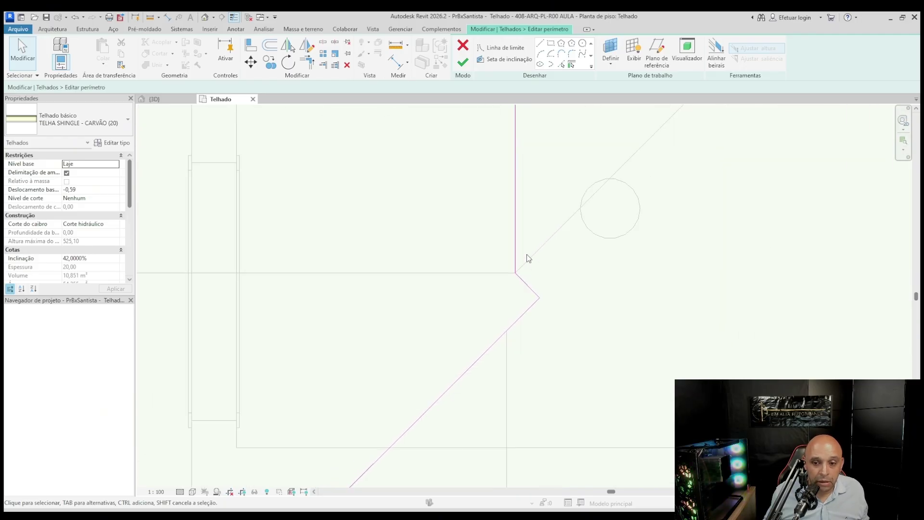
left_click(531, 284)
scroll(530, 283, "up", 2)
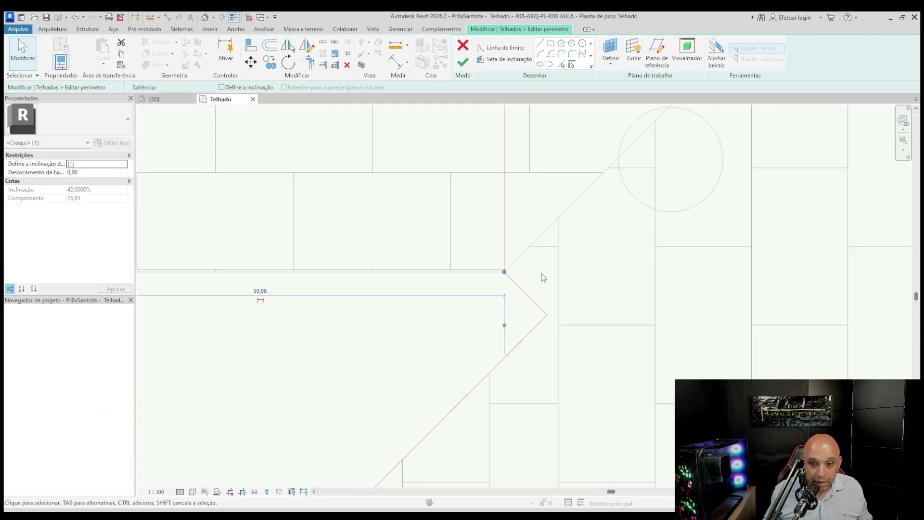
key("Escape")
scroll(524, 186, "down", 6)
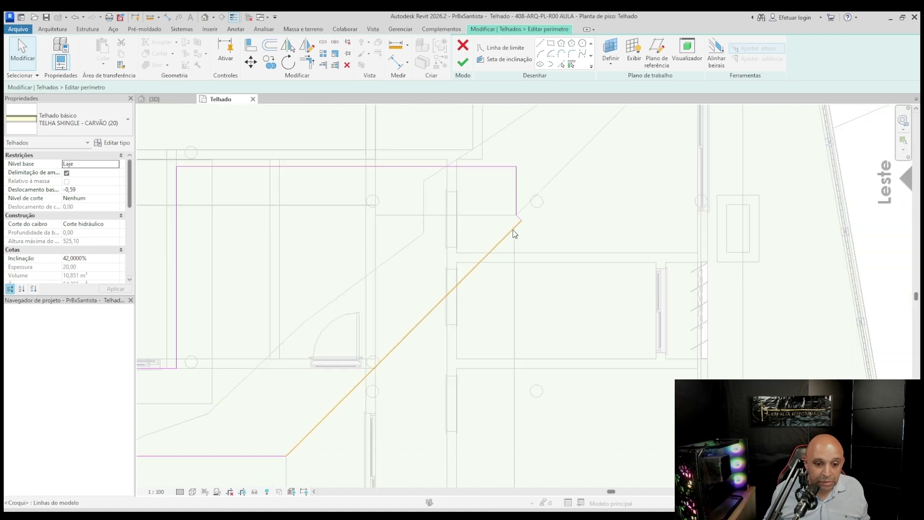
middle_click_drag(516, 242, 454, 256)
scroll(478, 228, "down", 3)
middle_click_drag(515, 201, 506, 225)
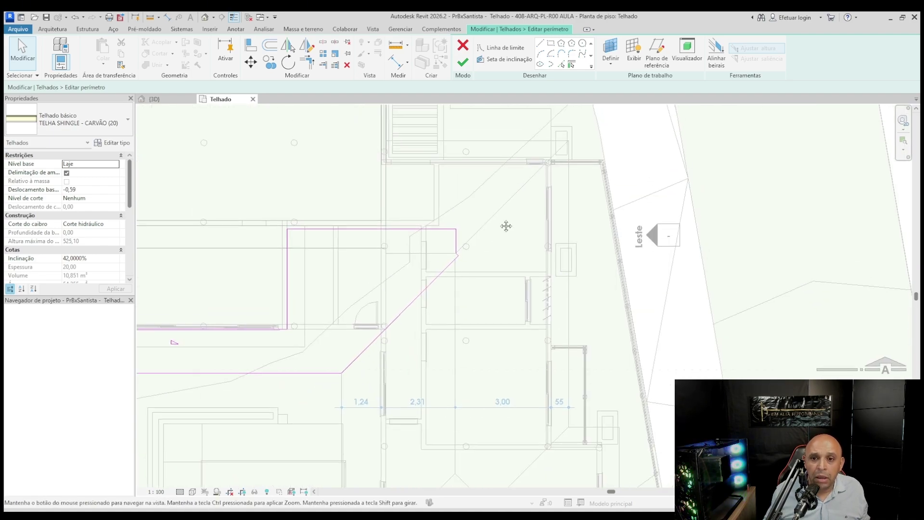
Finish editing the lower roof's footprint with its realigned diagonal boundary.
left_click(465, 70)
double_click(475, 247)
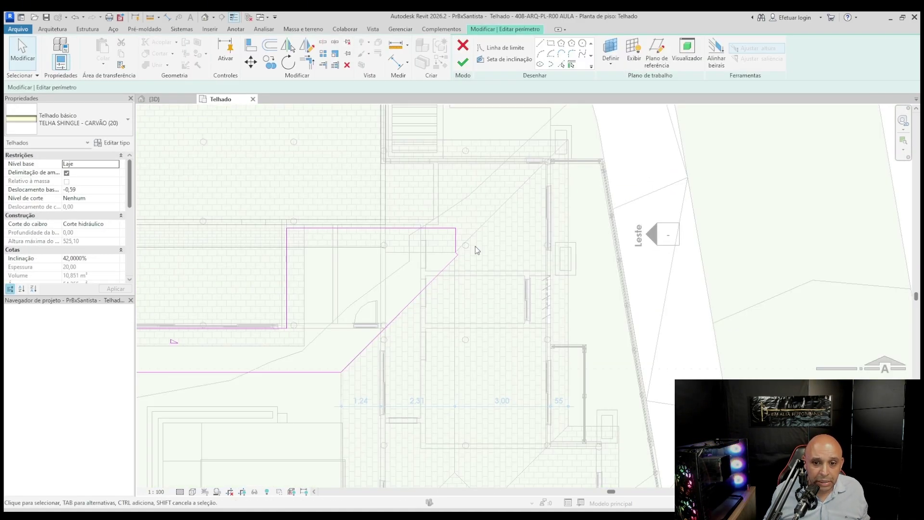
left_click(459, 69)
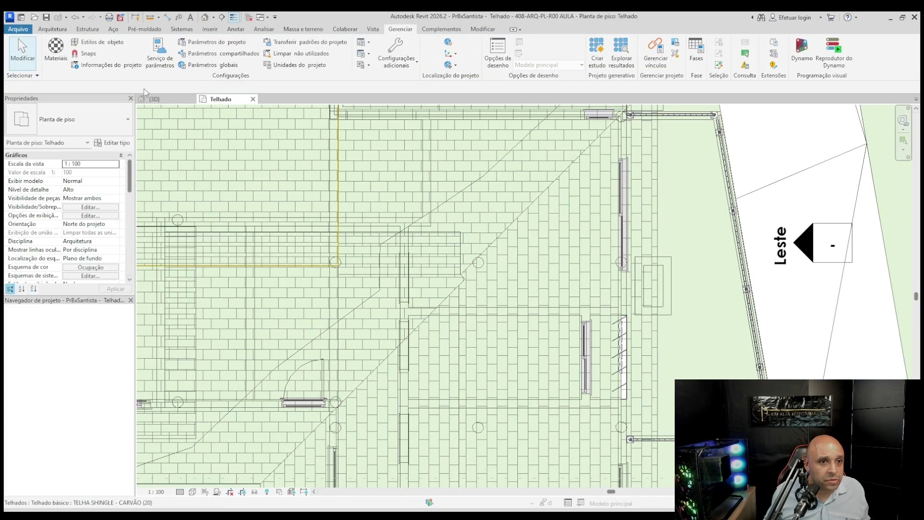
In the 3D view, try to attach the top of the wall protruding through the shingle roof to the roof.
left_click(156, 99)
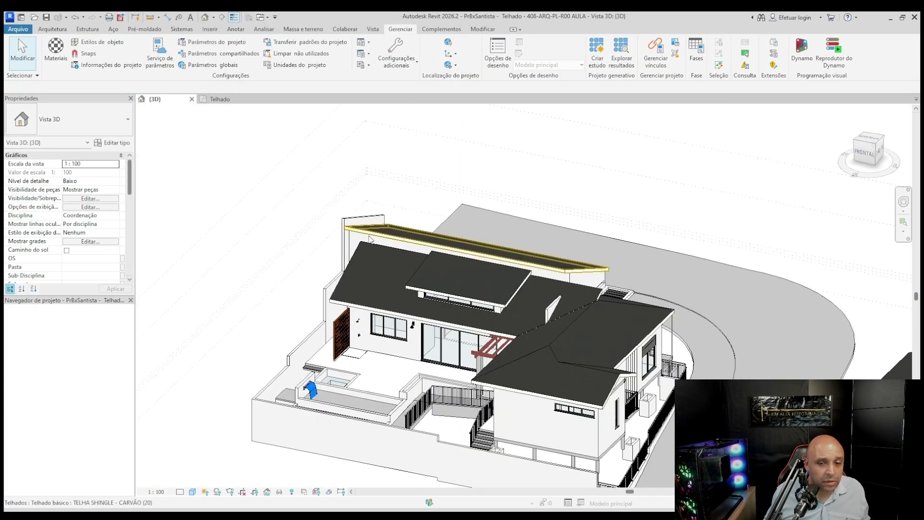
scroll(584, 326, "up", 5)
left_click(569, 292)
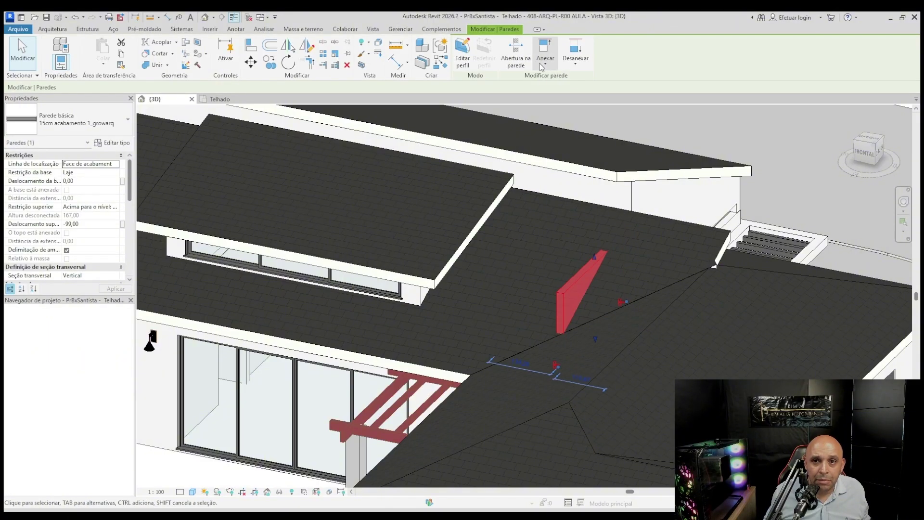
left_click(639, 212)
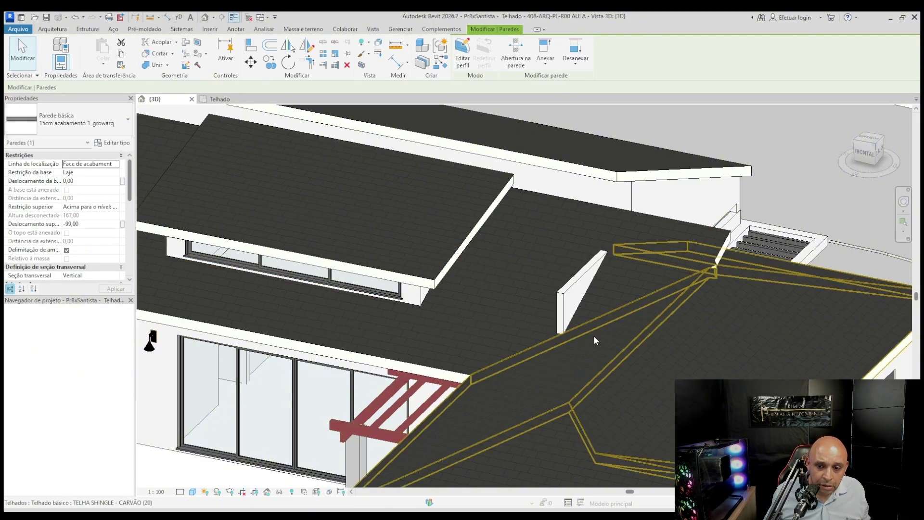
key("Escape")
Shorten the protruding wall by pulling its end back from the diagonal junction between the roofs.
scroll(530, 246, "down", 3)
middle_click_drag(529, 246, 583, 233, "shift")
scroll(583, 233, "up", 6)
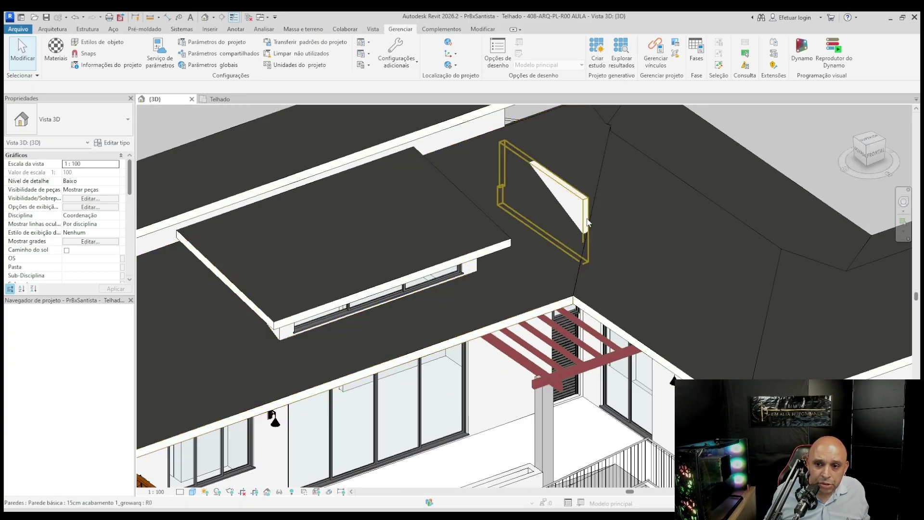
left_click(575, 224)
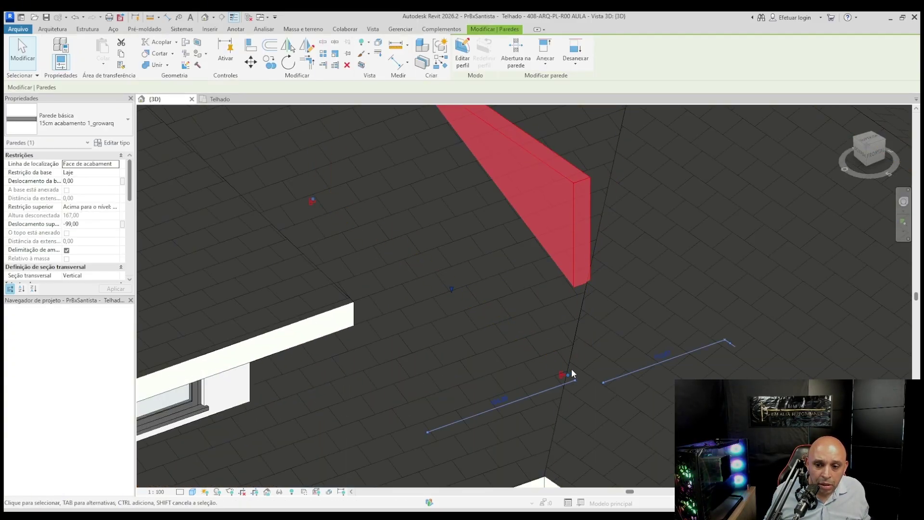
left_click_drag(568, 374, 558, 369)
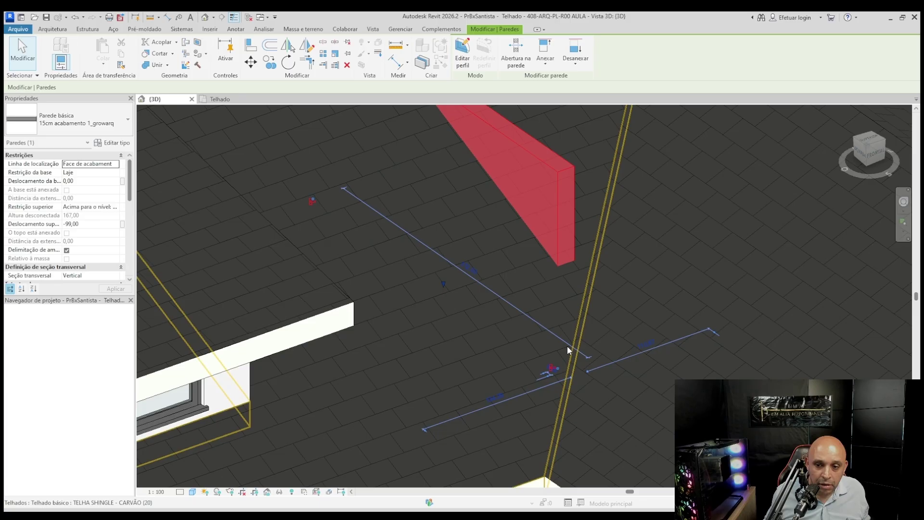
Attach the top of the shortened wall to the shingle roof above the pergola.
left_click(556, 81)
scroll(571, 215, "down", 2)
left_click(543, 353)
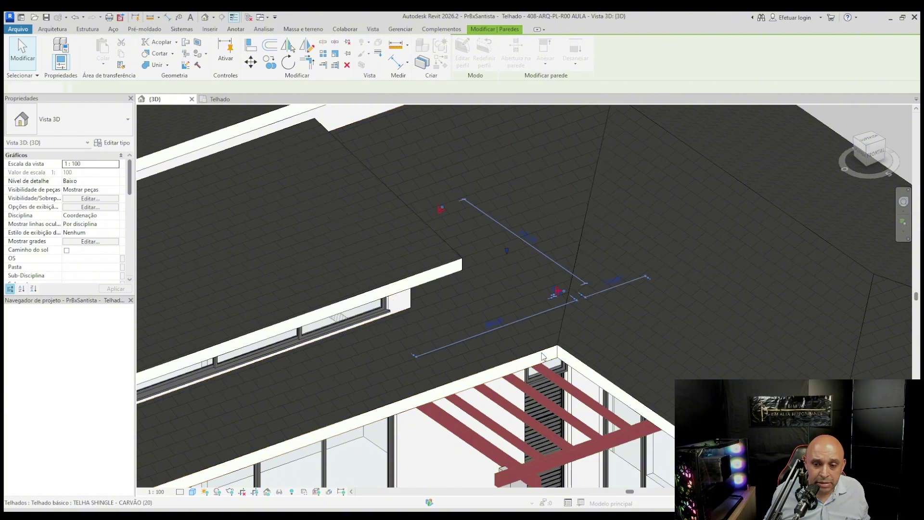
key("Escape")
Examine the roof junction from the opposite side of the house, especially the exposed edge where the lower roof meets the east roof.
scroll(560, 262, "down", 4)
middle_click_drag(560, 268, 468, 267, "shift")
scroll(388, 271, "up", 4)
middle_click_drag(388, 271, 448, 217, "shift")
middle_click_drag(482, 250, 337, 285, "shift")
scroll(359, 241, "up", 4)
middle_click_drag(263, 150, 422, 300)
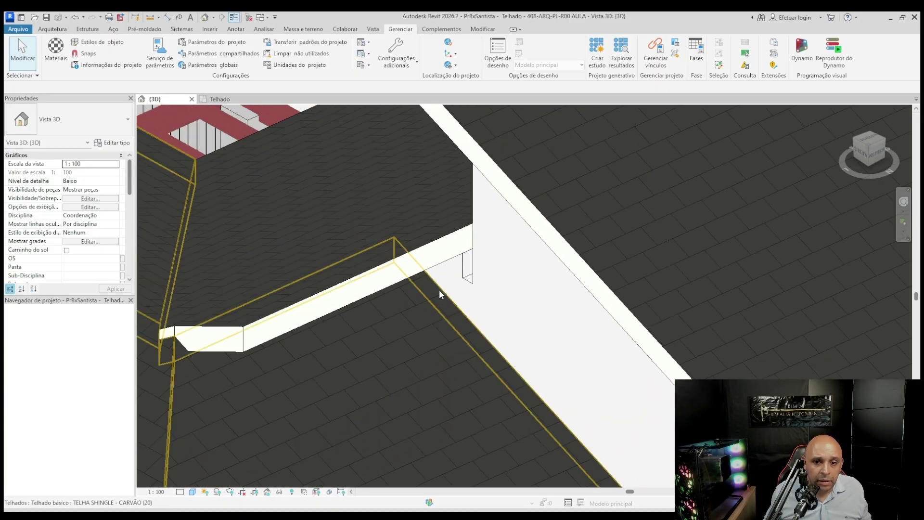
scroll(438, 288, "down", 5)
scroll(354, 276, "up", 6)
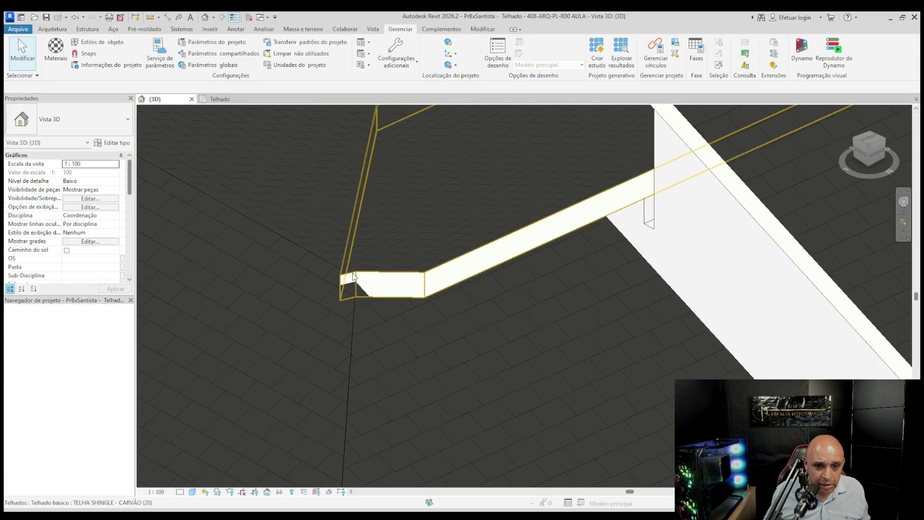
left_click(354, 276)
scroll(355, 277, "up", 5)
scroll(370, 351, "down", 4)
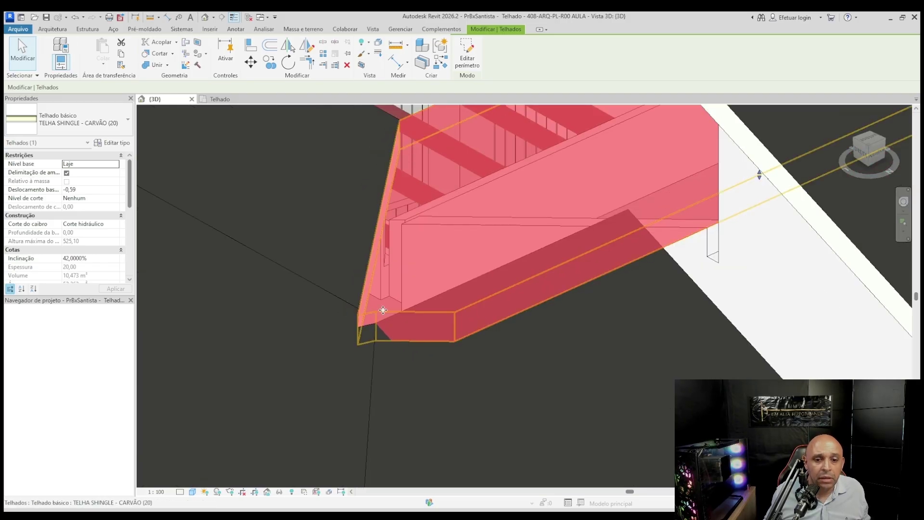
scroll(371, 307, "down", 4)
key("Escape")
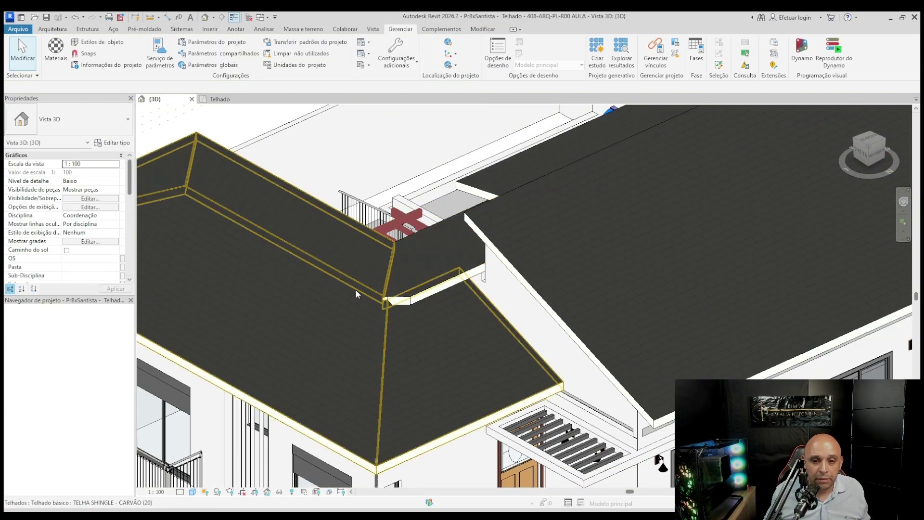
scroll(397, 299, "down", 5)
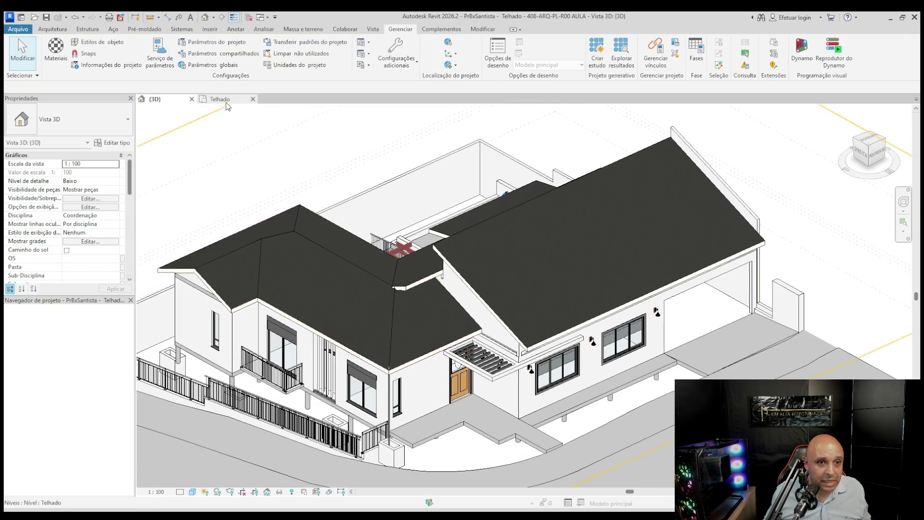
Open the adjoining lower roof's footprint for editing in the Telhado floor plan.
left_click(225, 101)
left_click(456, 270)
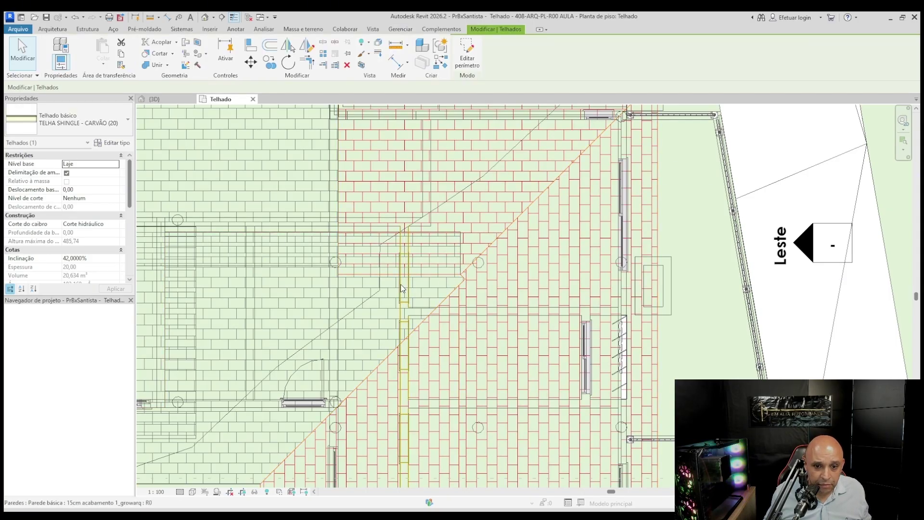
scroll(490, 258, "up", 2)
scroll(500, 232, "down", 4)
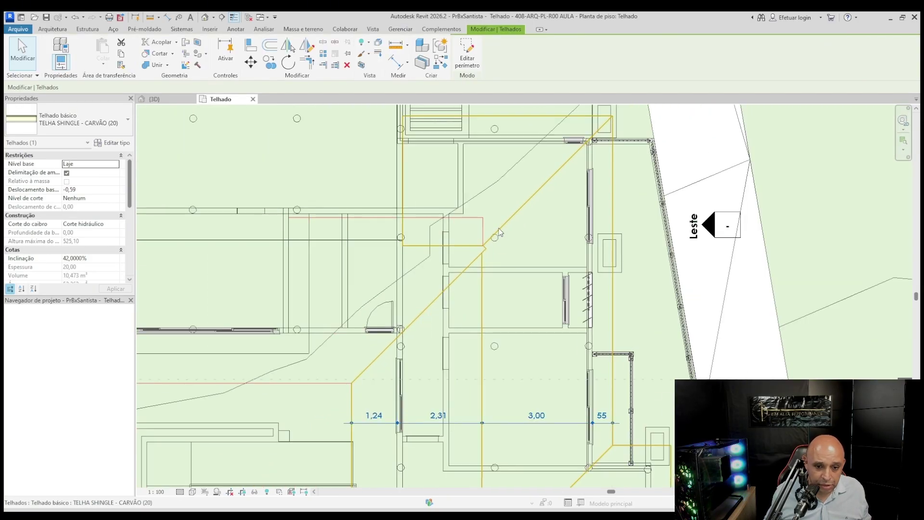
middle_click_drag(468, 283, 447, 310)
double_click(467, 234)
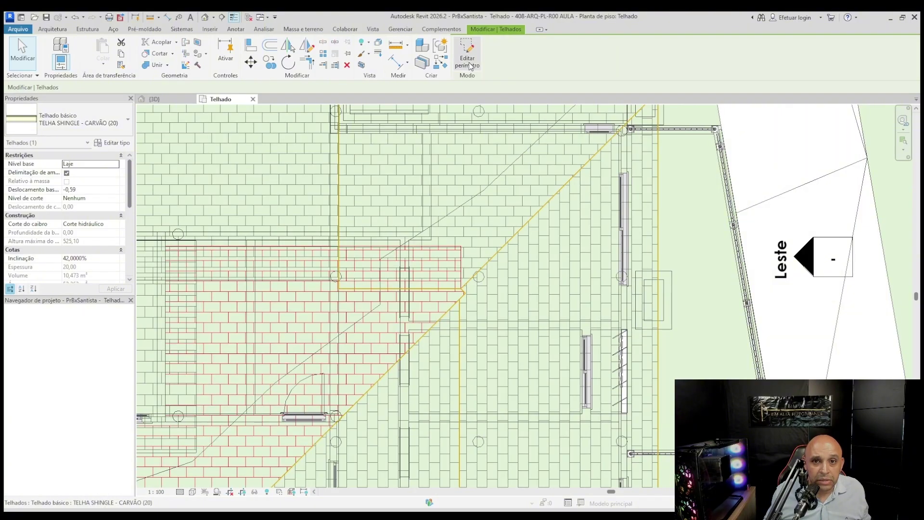
scroll(464, 246, "up", 5)
scroll(467, 332, "up", 2)
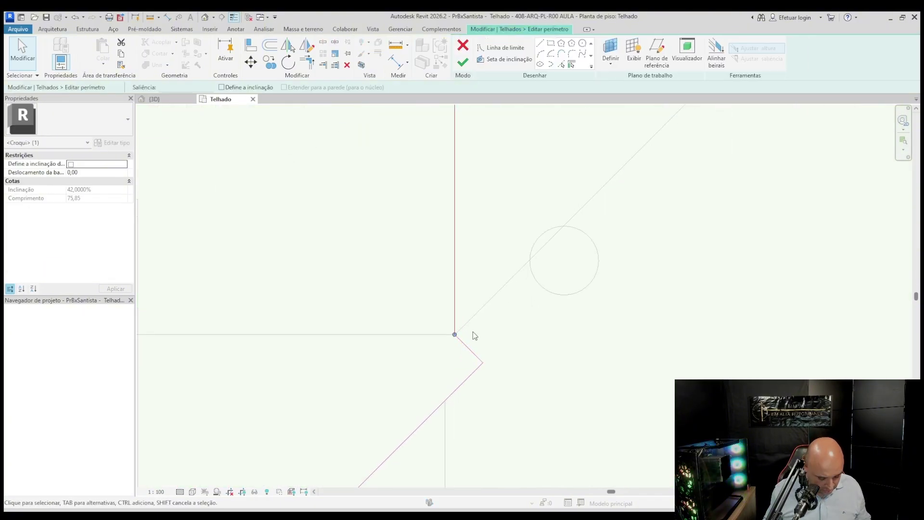
Remove the short notch line, align the footprint's vertical edge with the end of the diagonal boundary, and finish the sketch.
left_click(455, 321)
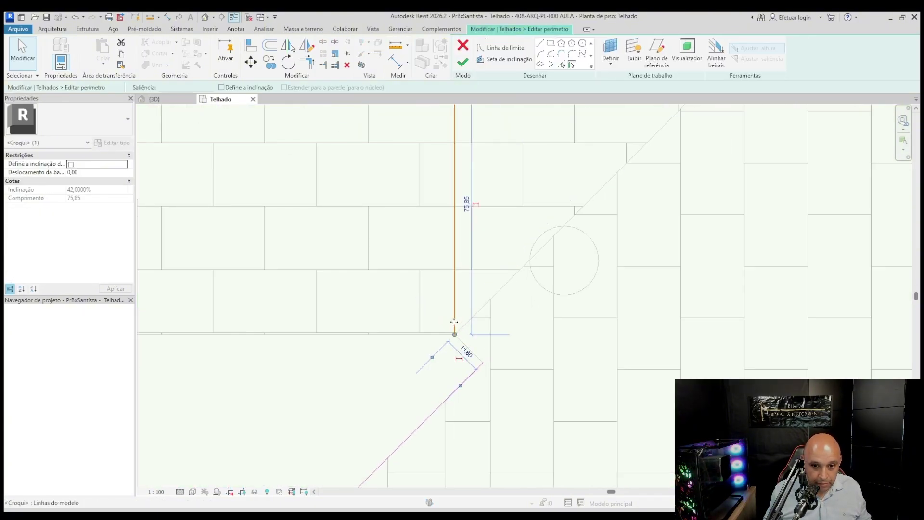
key("m")
key("v")
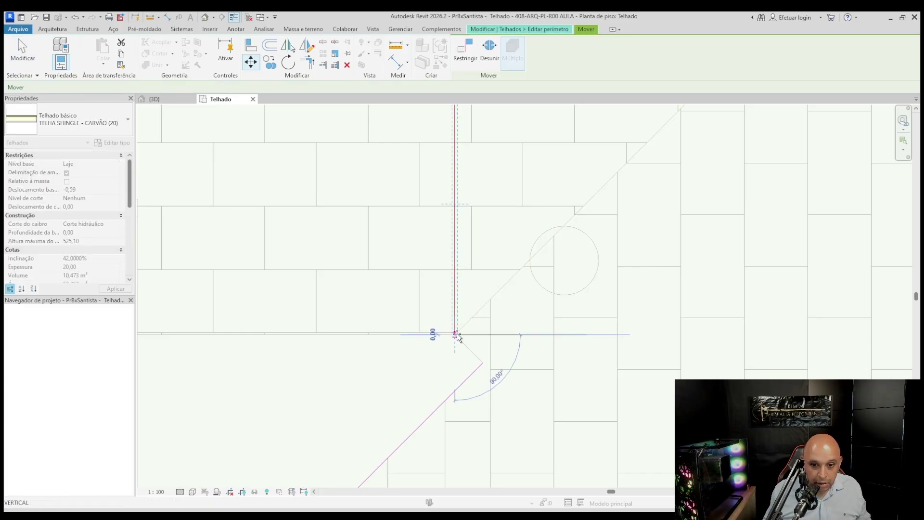
left_click(483, 330)
key("a")
key("l")
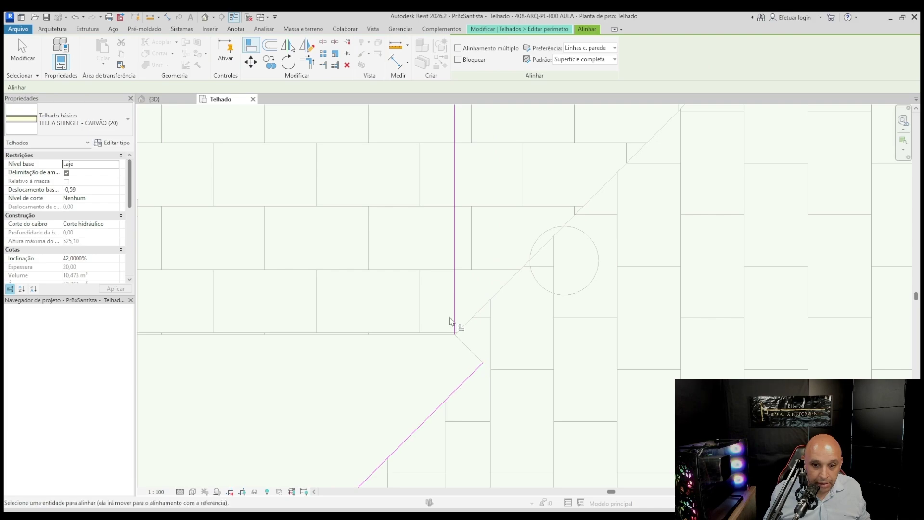
key("Escape")
key("Escape")
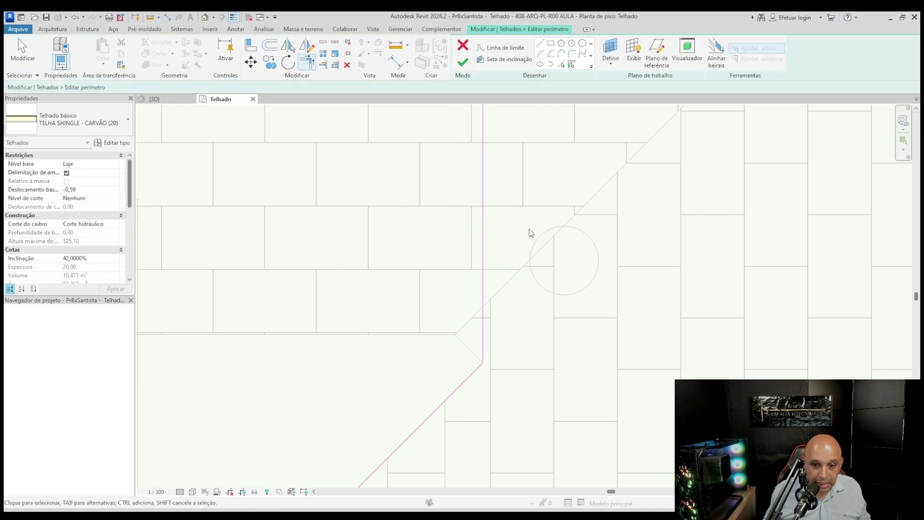
left_click(463, 62)
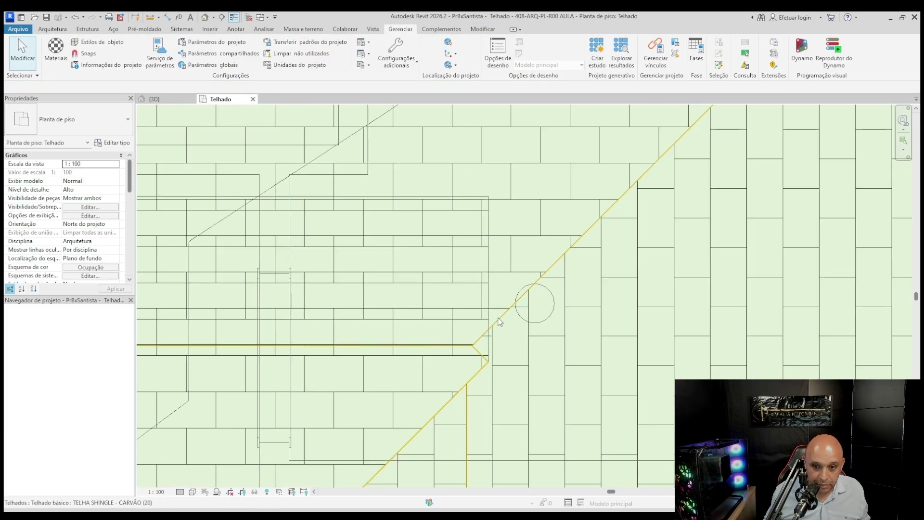
Edit the east roof's footprint and delete the short notch line between its horizontal and diagonal boundaries.
scroll(472, 151, "down", 2)
left_click(467, 55)
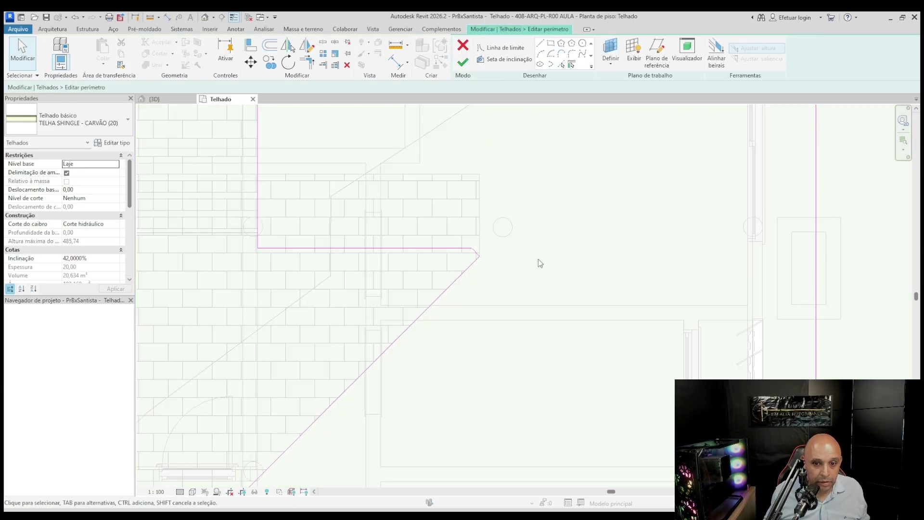
scroll(395, 232, "up", 1)
middle_click_drag(480, 251, 520, 311)
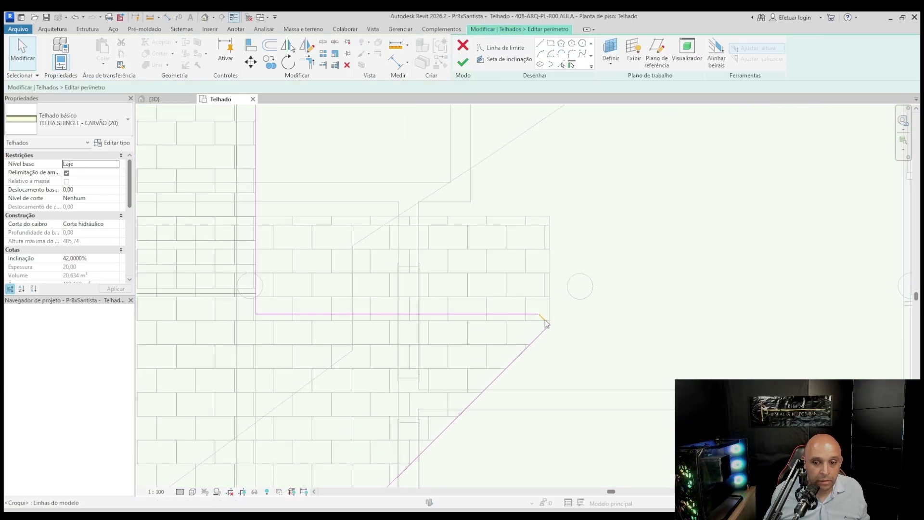
scroll(549, 319, "up", 2)
left_click(521, 318)
scroll(523, 315, "up", 1)
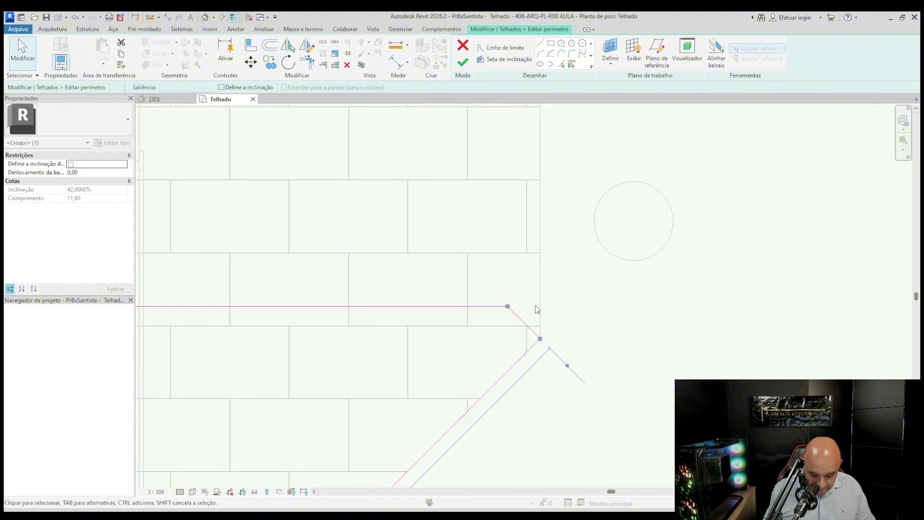
key("Delete")
Move the east roof's horizontal boundary down to the end of the diagonal boundary and finish the footprint.
left_click(498, 306)
key("m")
key("v")
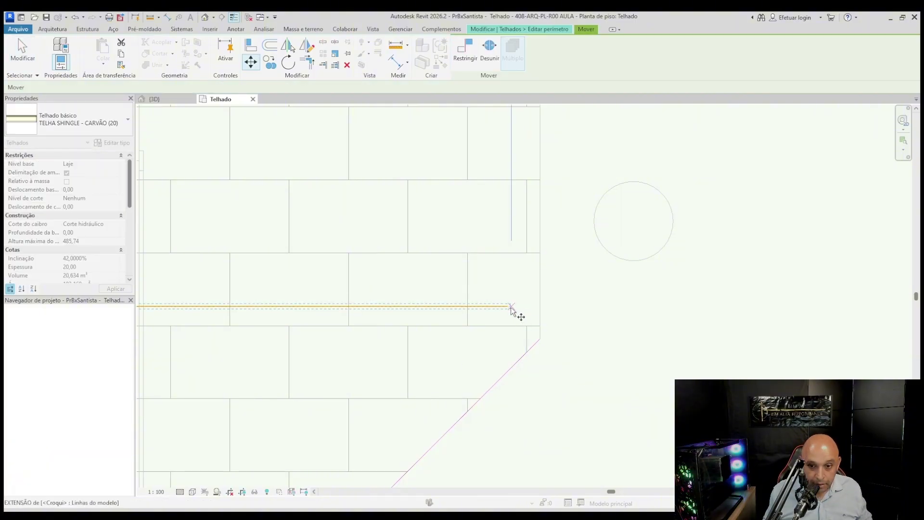
left_click(510, 307)
left_click(542, 341)
scroll(582, 313, "up", 3)
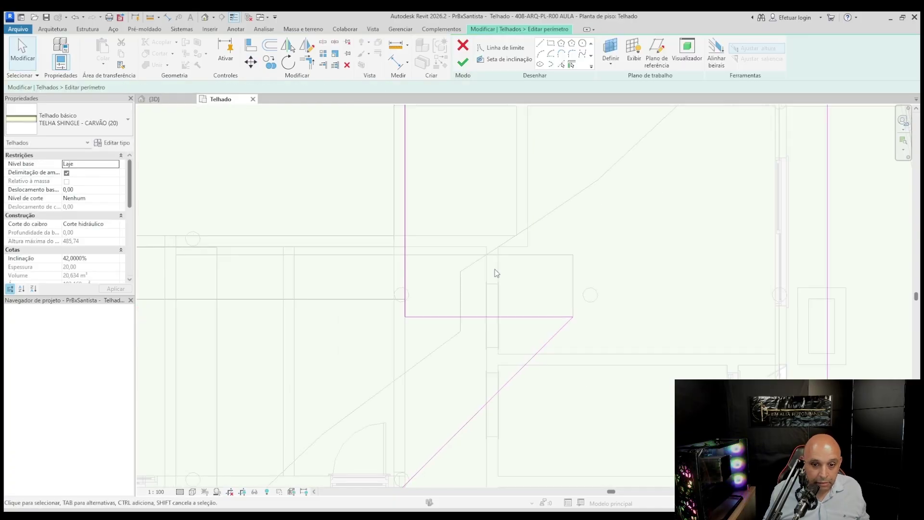
left_click(463, 62)
key("Escape")
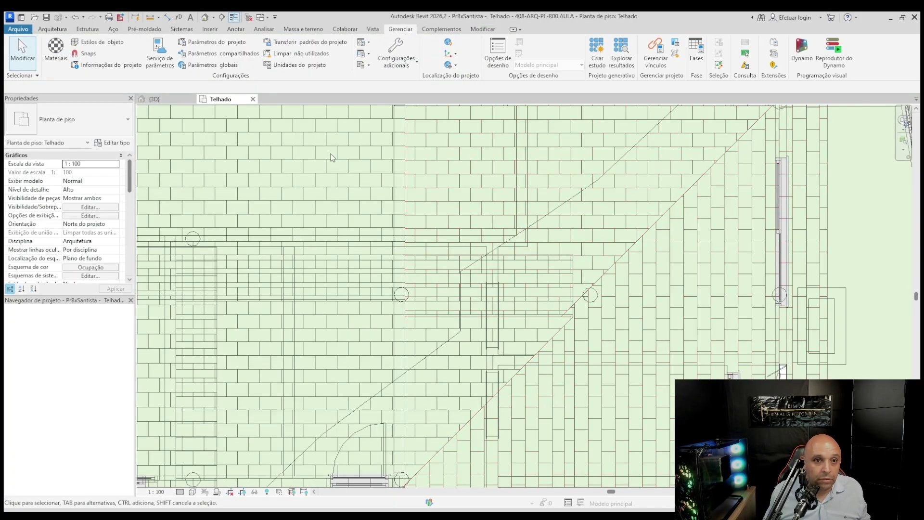
Examine the reworked roof junction in the 3D view from the rear, the pergola side and the front.
left_click(154, 99)
scroll(394, 262, "up", 5)
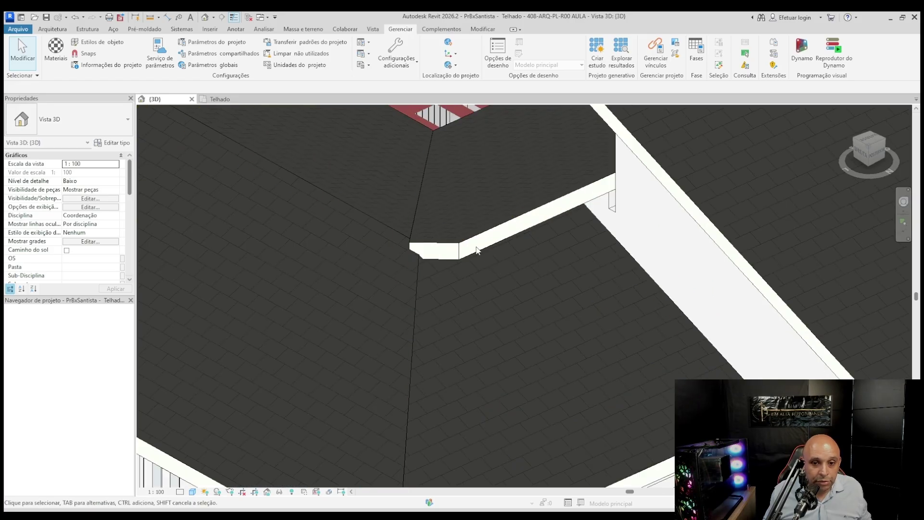
left_click(455, 244)
scroll(455, 243, "down", 5)
middle_click_drag(394, 259, 518, 313, "shift")
middle_click_drag(518, 312, 381, 290)
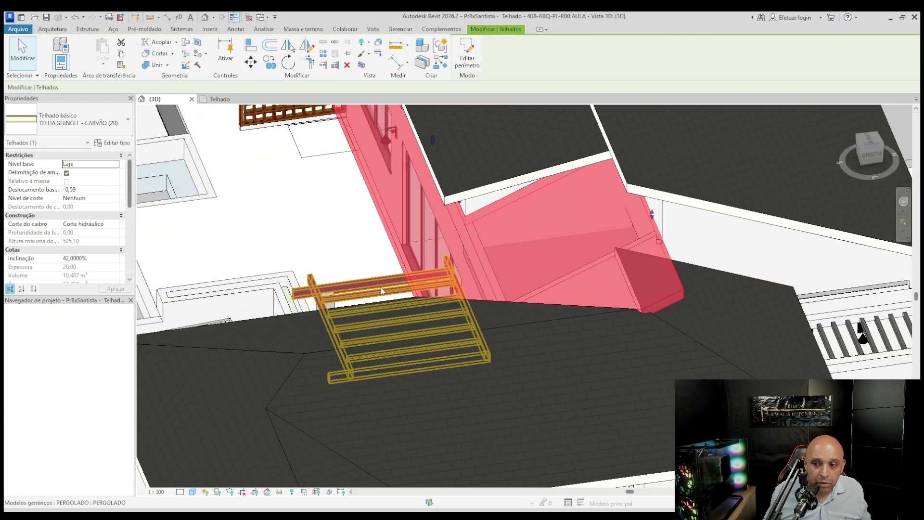
key("Escape")
left_click(527, 233)
scroll(526, 233, "down", 2)
middle_click_drag(527, 233, 656, 244, "shift")
middle_click_drag(656, 245, 613, 291)
key("Escape")
scroll(709, 216, "up", 2)
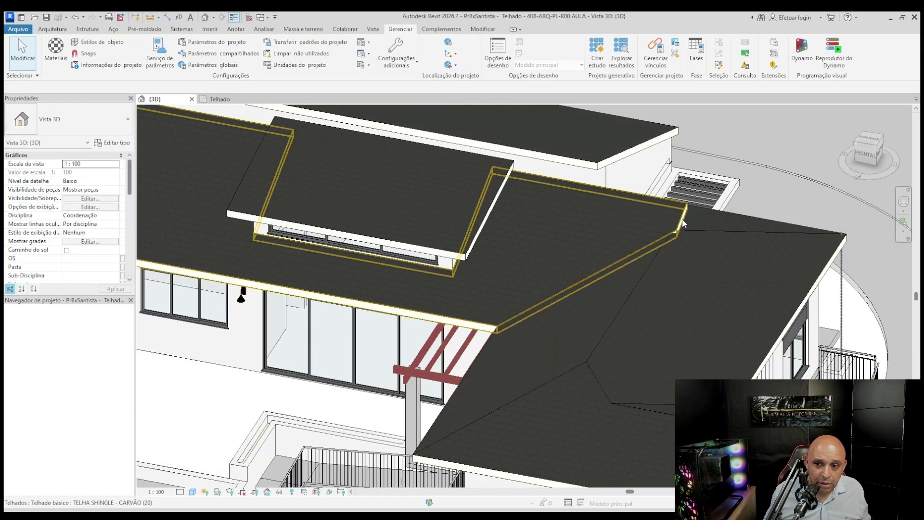
In the lower roof's footprint, align the short vertical edge with the east roof's vertical ridge line, finish the sketch and return to the 3D view.
left_click(684, 222)
scroll(691, 206, "up", 5)
left_click(220, 99)
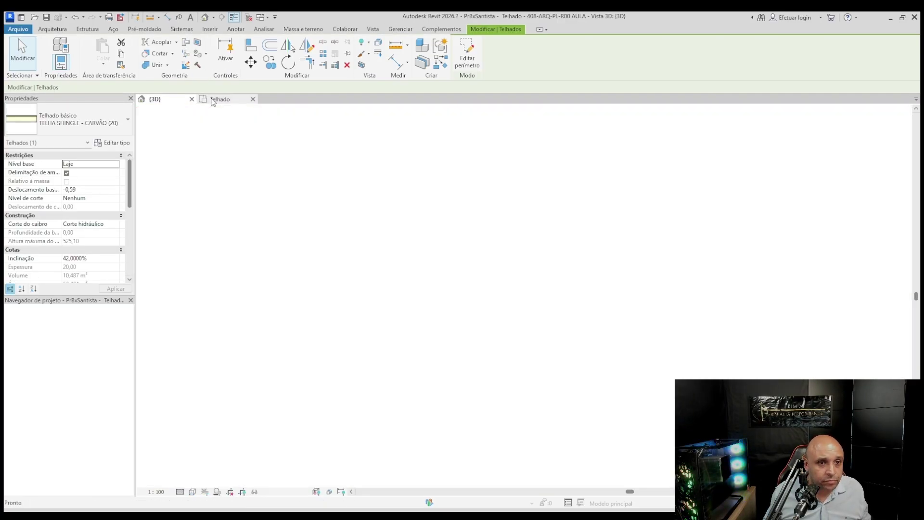
scroll(552, 344, "down", 2)
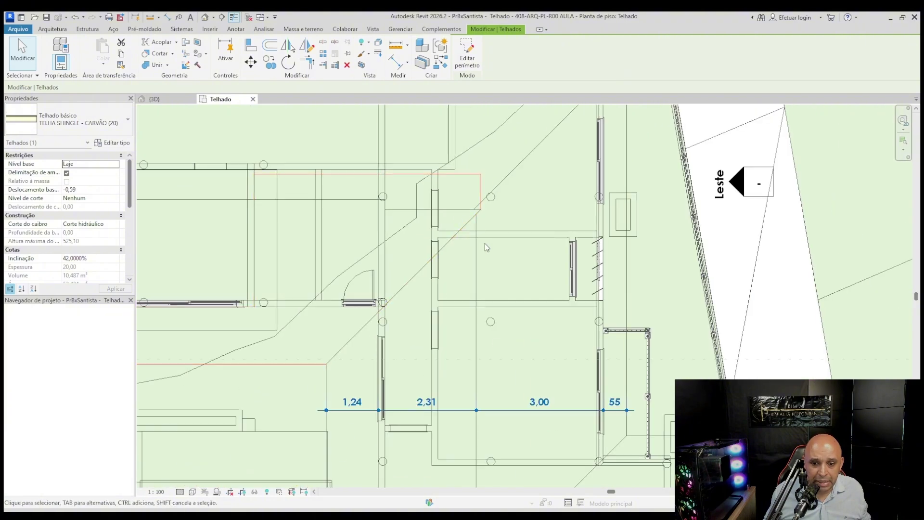
left_click(466, 52)
scroll(484, 278, "up", 2)
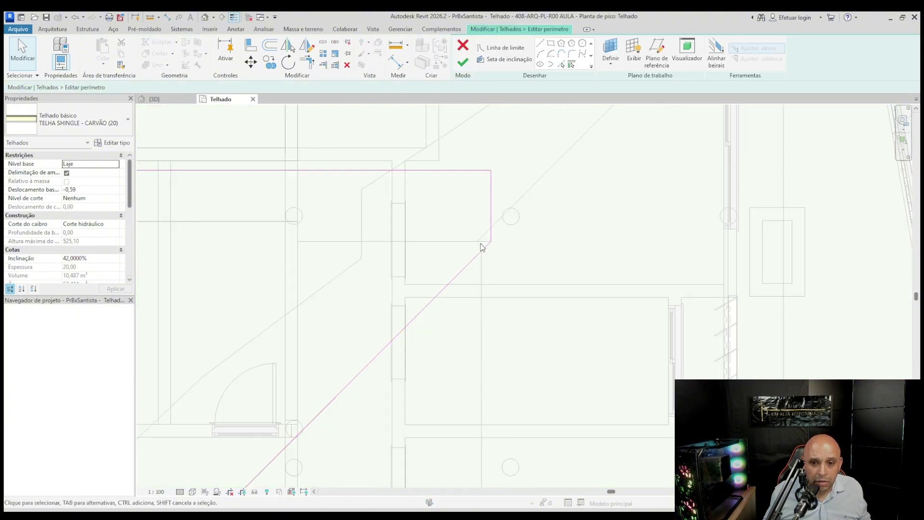
key("a")
key("l")
key("Escape")
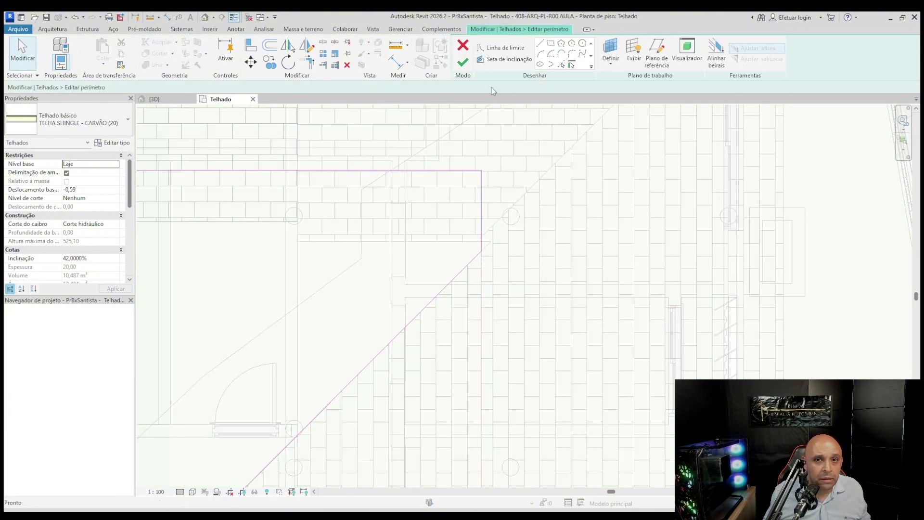
left_click(463, 55)
left_click(155, 99)
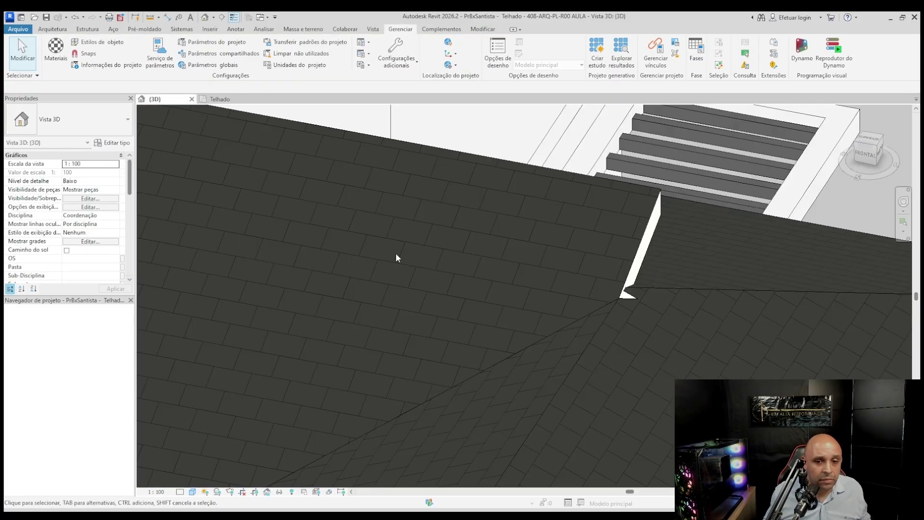
In the east roof's footprint, try moving the corner between the horizontal and diagonal boundaries down along the diagonal, and finish the sketch.
scroll(396, 252, "down", 2)
left_click(547, 254)
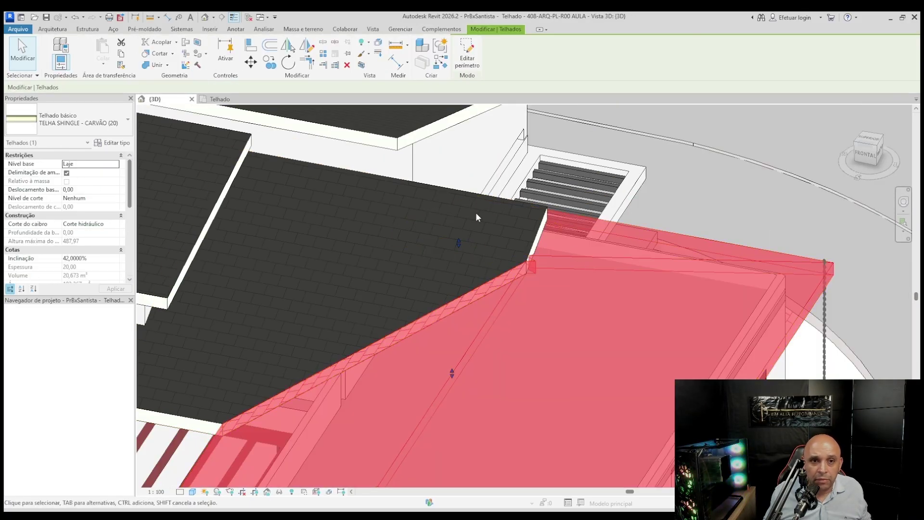
left_click(219, 99)
left_click(467, 53)
scroll(521, 179, "down", 3)
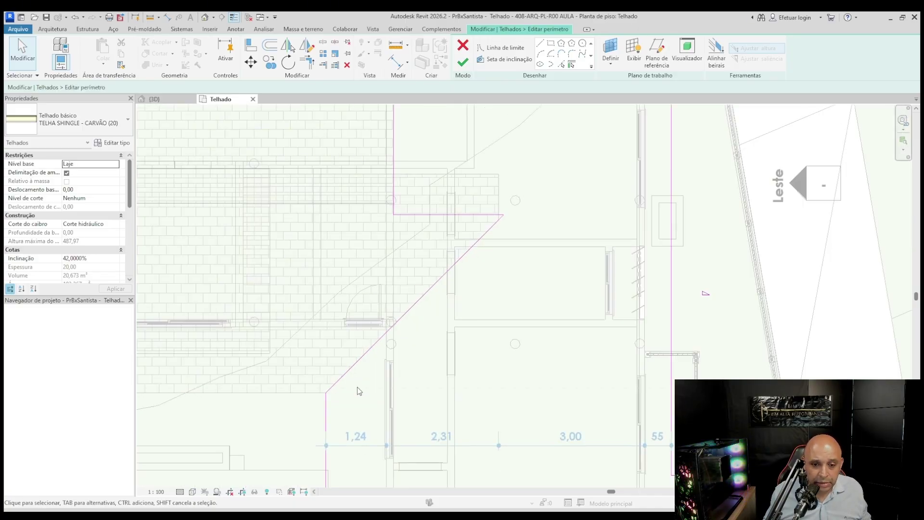
left_click_drag(286, 387, 287, 388)
scroll(310, 410, "up", 3)
scroll(330, 358, "down", 2)
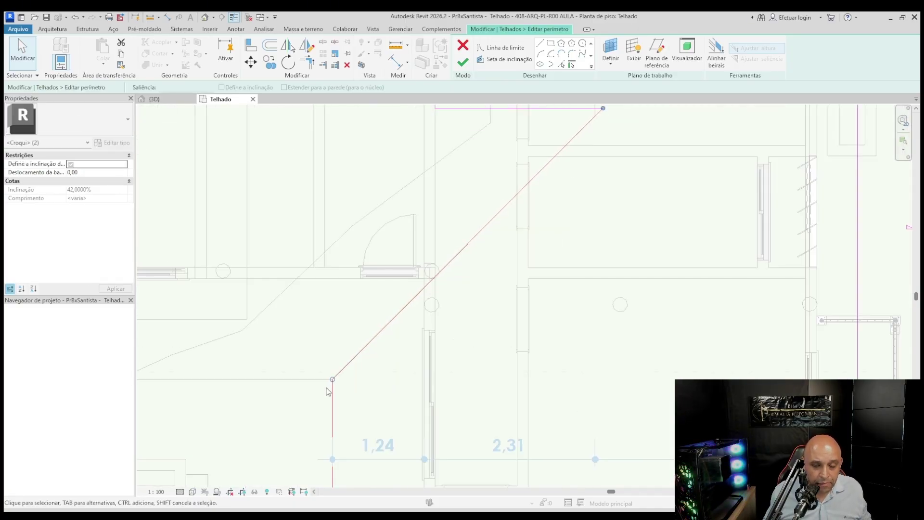
scroll(329, 384, "down", 2)
scroll(462, 288, "up", 3)
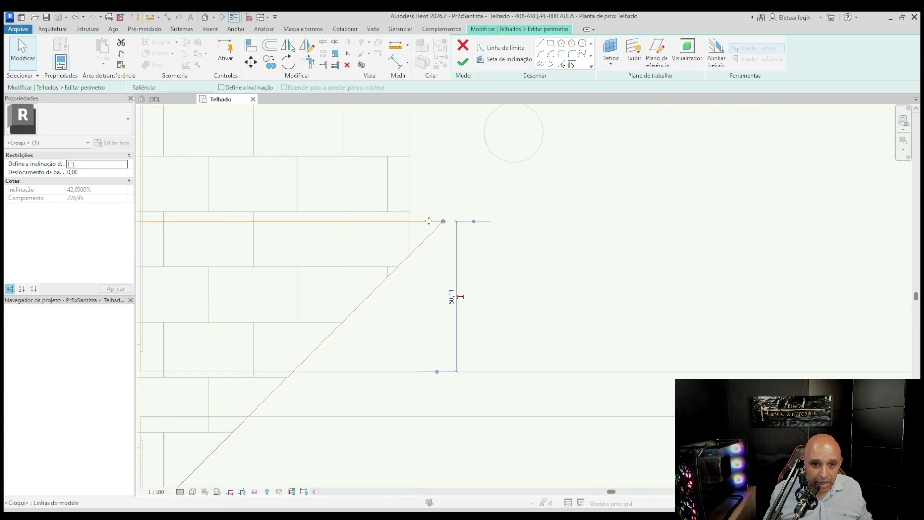
left_click_drag(444, 221, 409, 254)
scroll(431, 256, "down", 3)
left_click(463, 62)
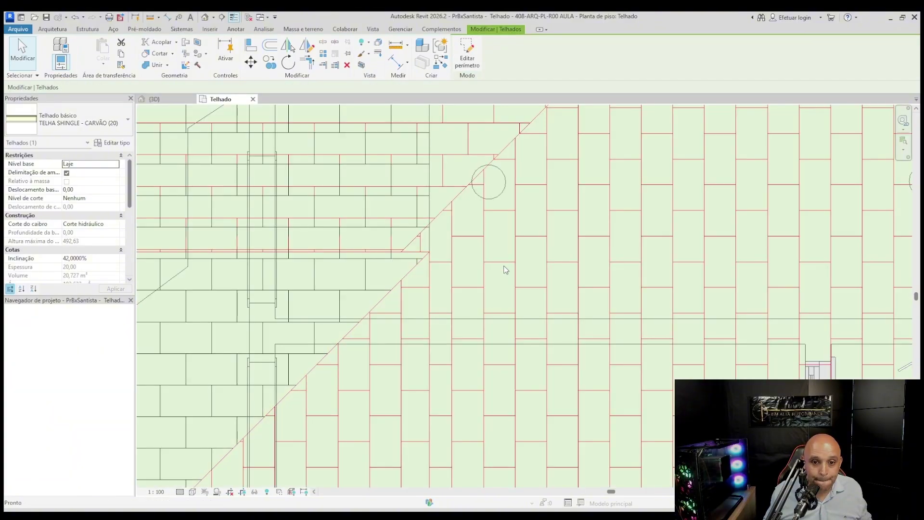
Examine the east roof's junction with the lower roof up close in the 3D view, selecting the adjoining roofs to compare their edges.
scroll(527, 280, "down", 3)
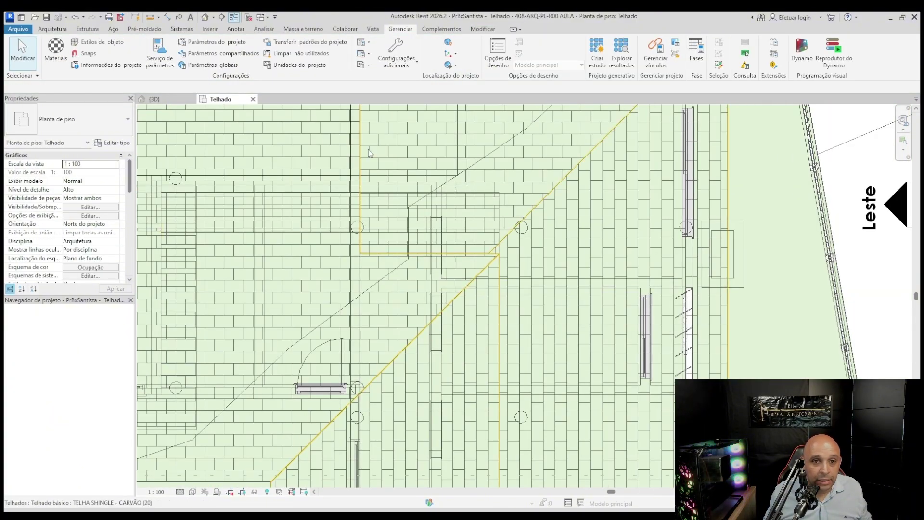
left_click(154, 99)
scroll(526, 259, "up", 3)
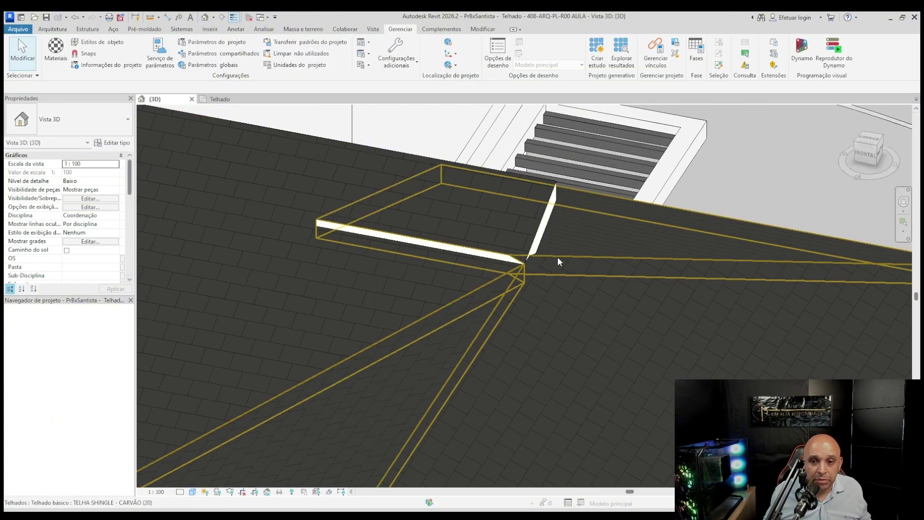
left_click(440, 238)
middle_click_drag(440, 240, 414, 289, "shift")
middle_click_drag(571, 289, 386, 244)
key("Escape")
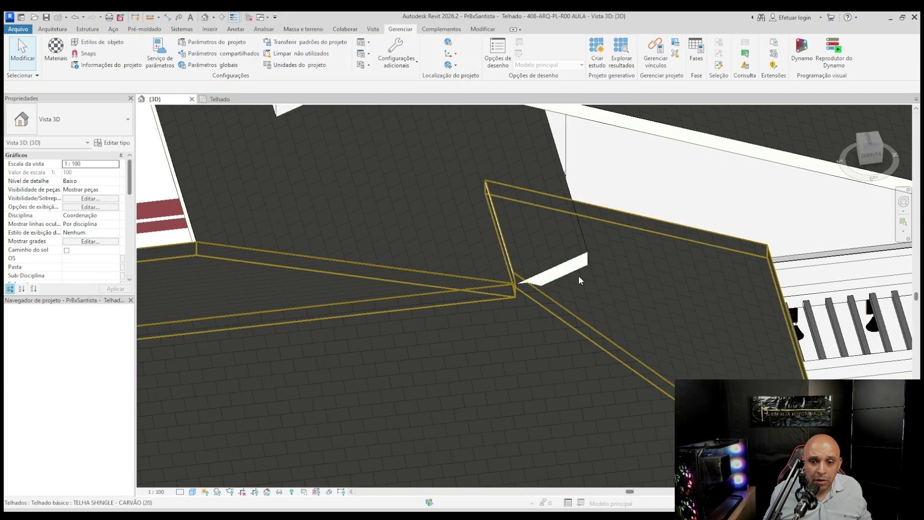
left_click(579, 303)
key("Escape")
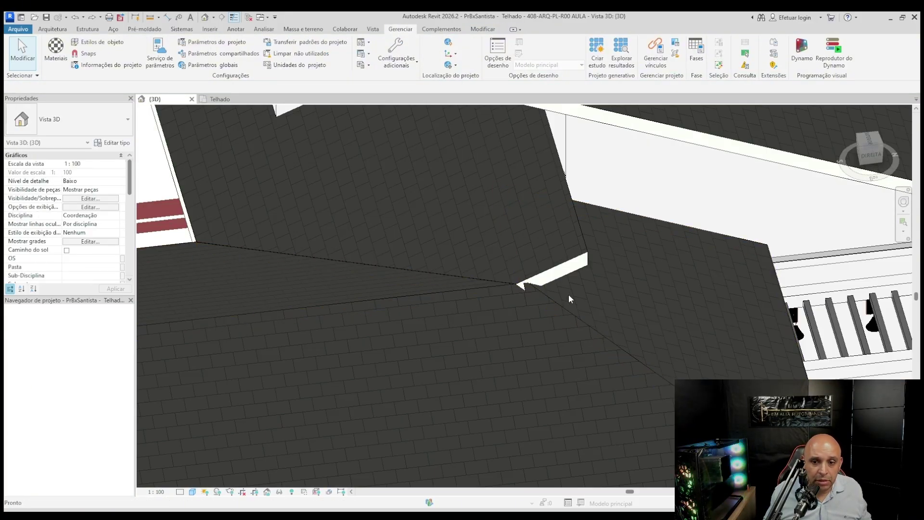
scroll(547, 293, "up", 3)
left_click(548, 294)
scroll(421, 228, "down", 4)
key("Escape")
scroll(514, 267, "up", 3)
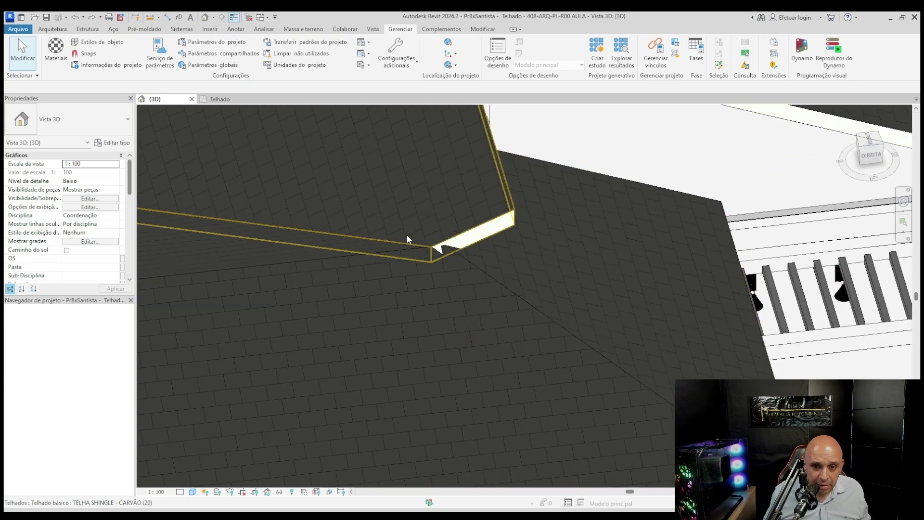
scroll(407, 236, "down", 4)
left_click(471, 257)
scroll(489, 268, "down", 3)
scroll(557, 313, "up", 2)
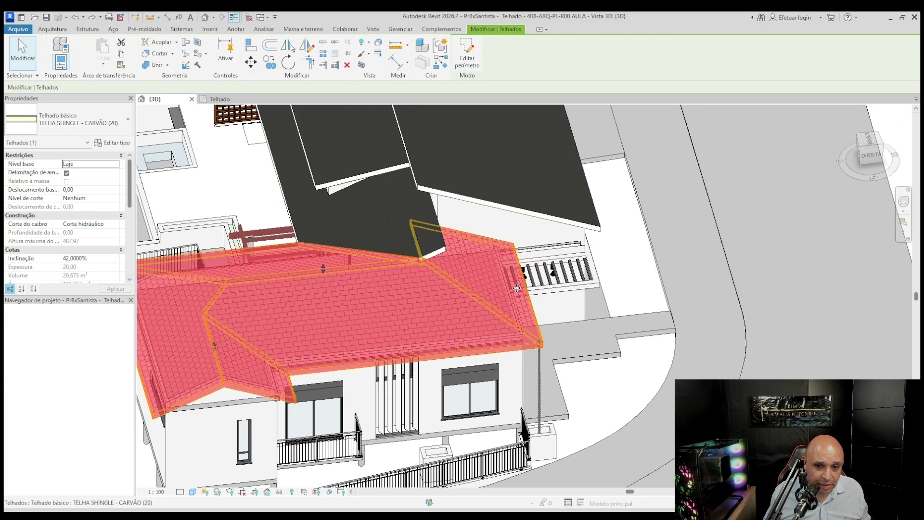
Examine the roof junction from the entrance pergola side and the whole house from the pool side in the 3D view.
middle_click_drag(555, 309, 477, 291, "shift")
scroll(477, 291, "up", 3)
key("Escape")
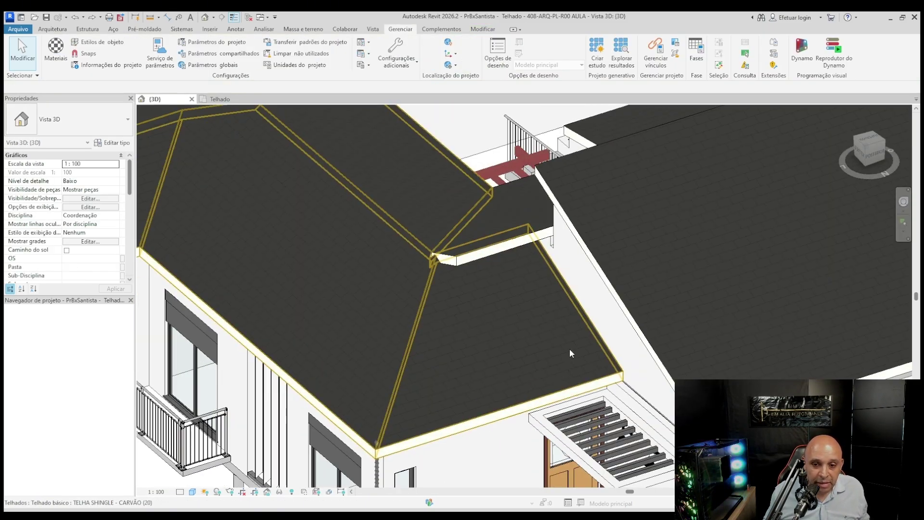
left_click(546, 391)
key("Escape")
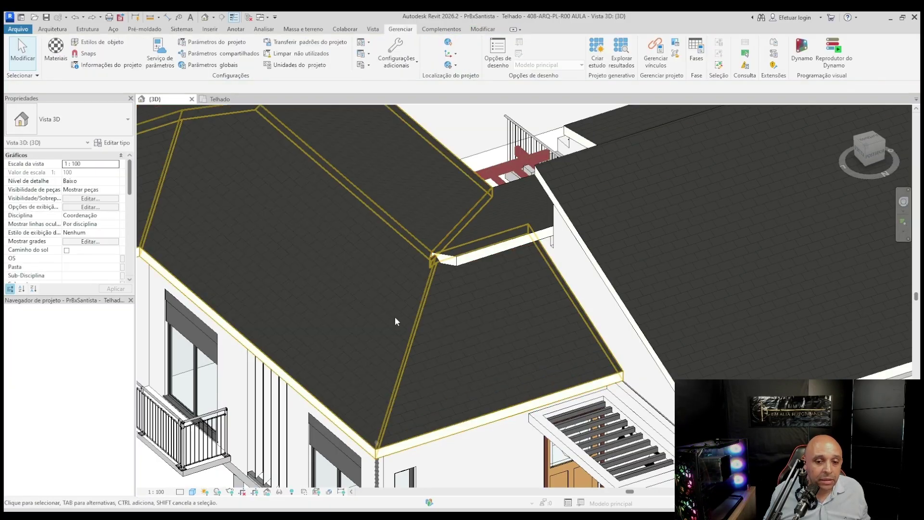
left_click(313, 400)
scroll(317, 277, "down", 3)
key("Escape")
scroll(317, 283, "down", 1)
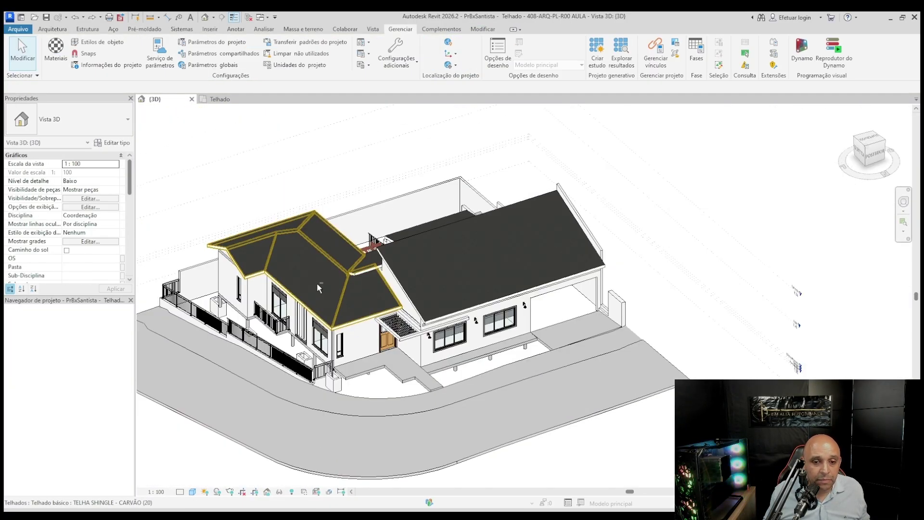
middle_click_drag(317, 283, 533, 297, "shift")
scroll(399, 294, "down", 4)
middle_click_drag(400, 293, 471, 319, "shift")
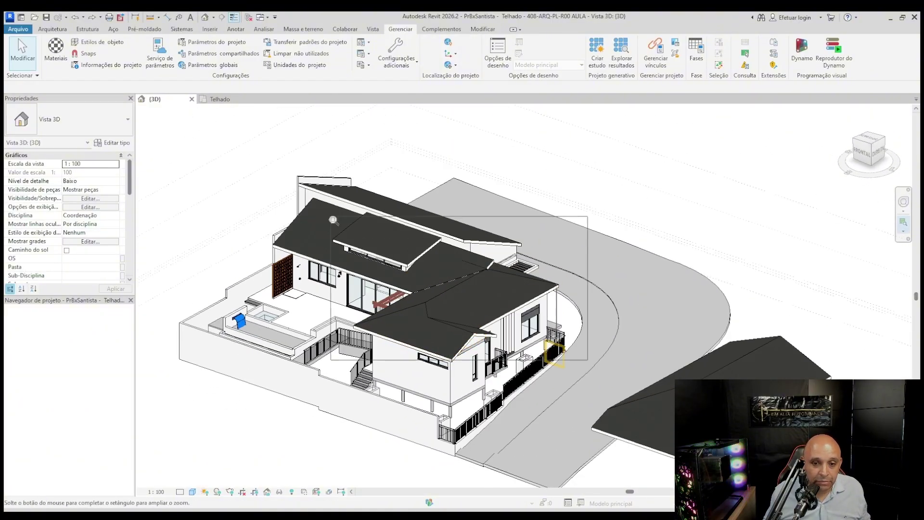
left_click_drag(333, 220, 332, 218)
Review the overall roof layout in the Telhado floor plan and return to the 3D view.
left_click(222, 99)
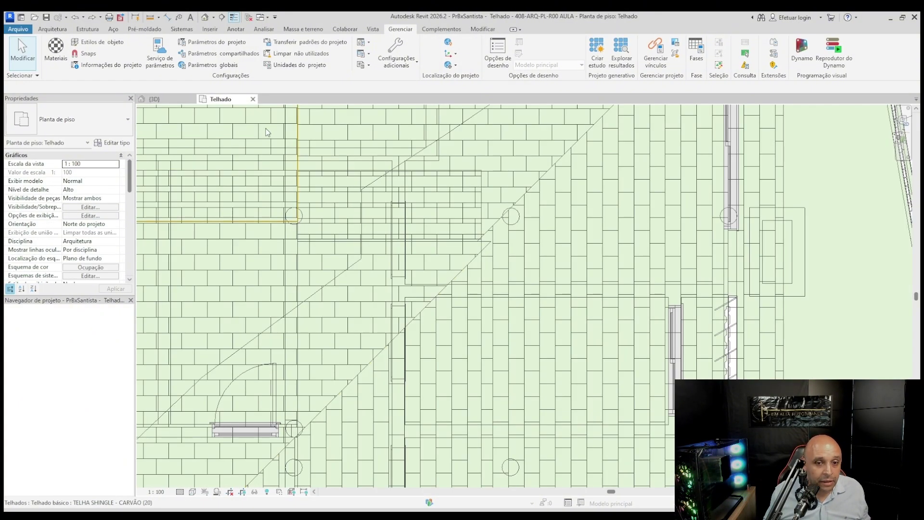
scroll(521, 226, "down", 8)
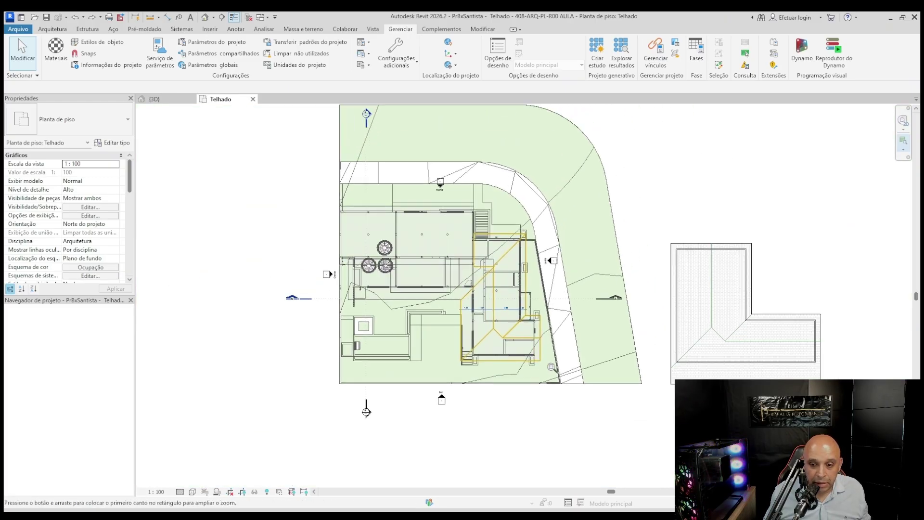
left_click_drag(320, 178, 319, 176)
scroll(385, 299, "up", 3)
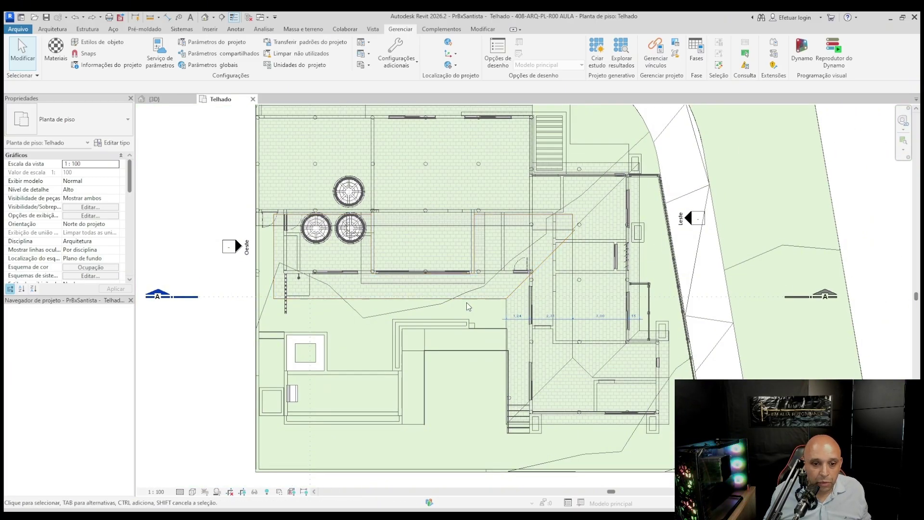
middle_click_drag(605, 366, 576, 357)
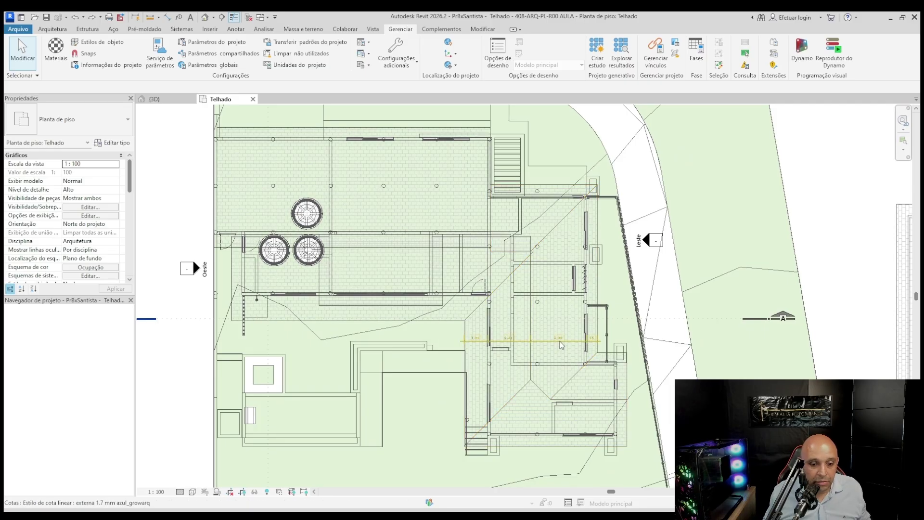
left_click(167, 101)
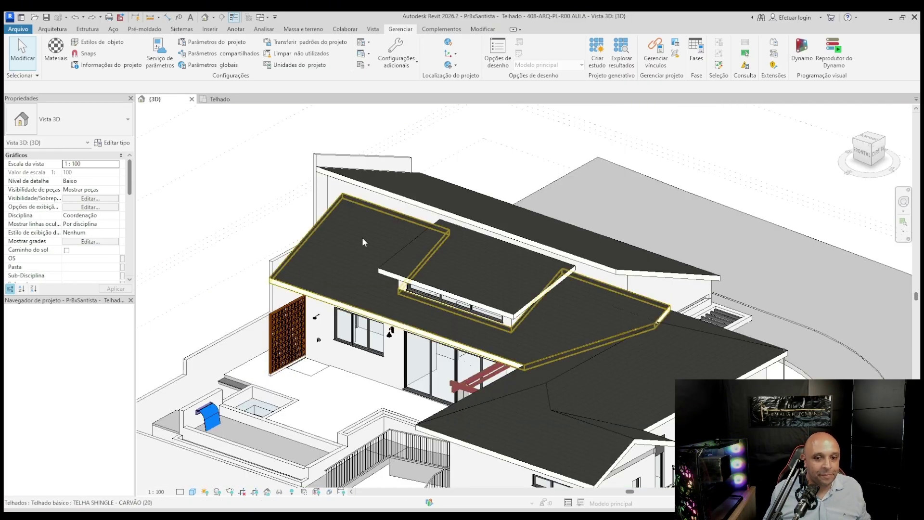
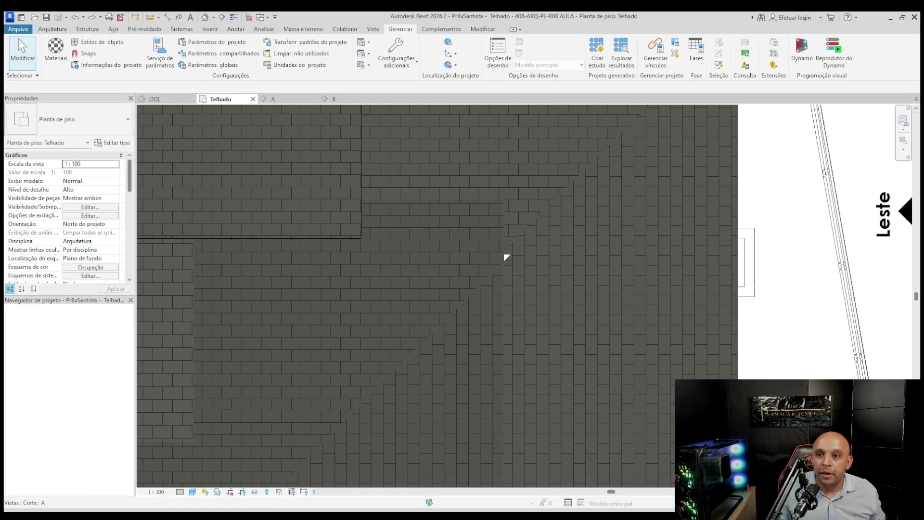
Inspect the small triangular gap at the diagonal junction in the Telhado plan, selecting the east roof and the lower roof.
mouse_move(552, 237)
middle_mouse_down()
mouse_move(597, 188)
mouse_move(558, 243)
middle_mouse_up()
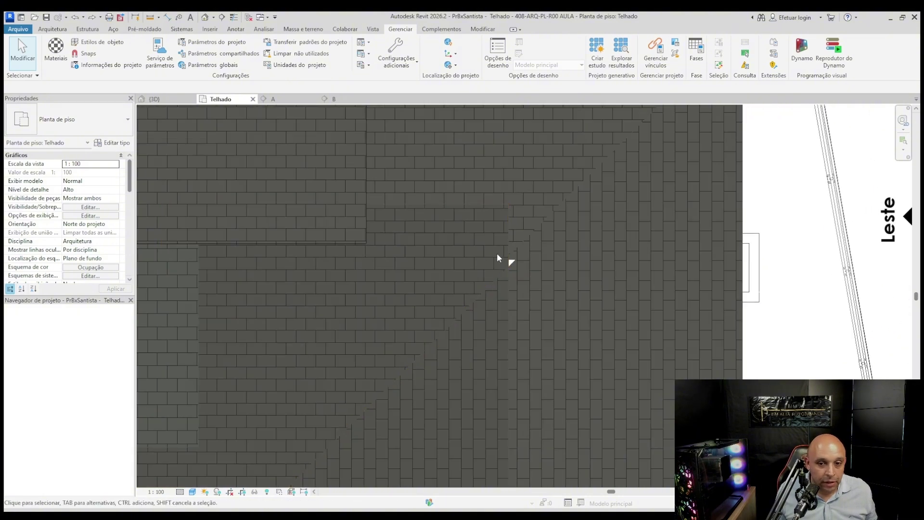
left_click(508, 271)
scroll(511, 264, "up", 5)
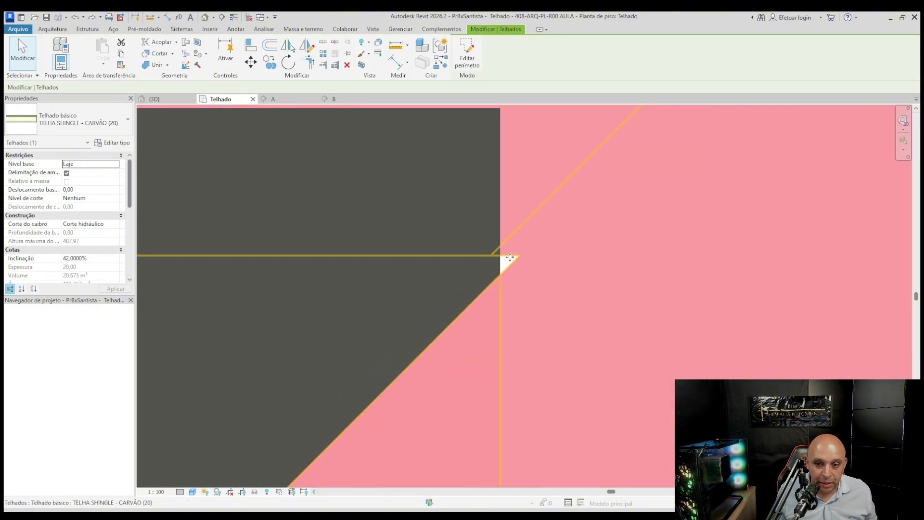
scroll(594, 177, "down", 6)
key("Escape")
left_click(600, 179)
middle_click_drag(601, 181, 565, 225)
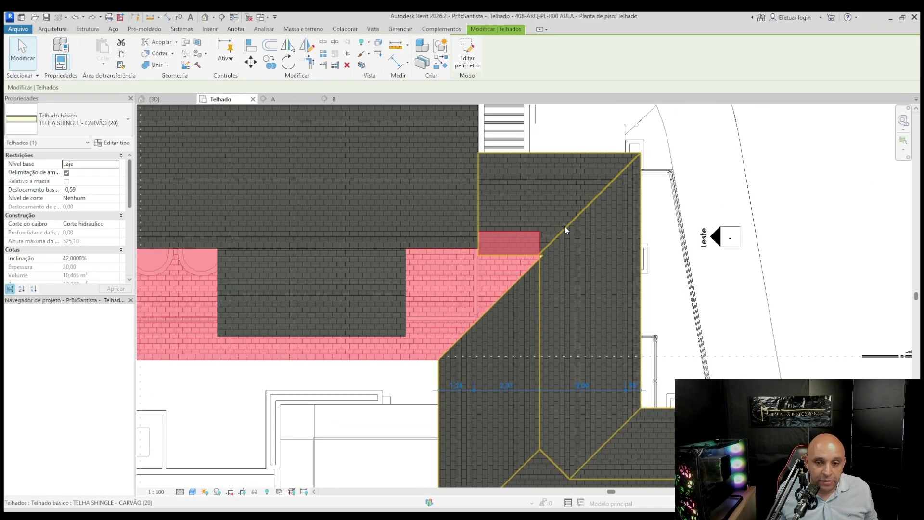
Inspect the lower roof's edge at the junction in the 3D view from the right side and the entrance side.
left_click(154, 99)
scroll(509, 278, "down", 3)
middle_click_drag(505, 284, 331, 366, "shift")
scroll(332, 365, "up", 5)
key("Escape")
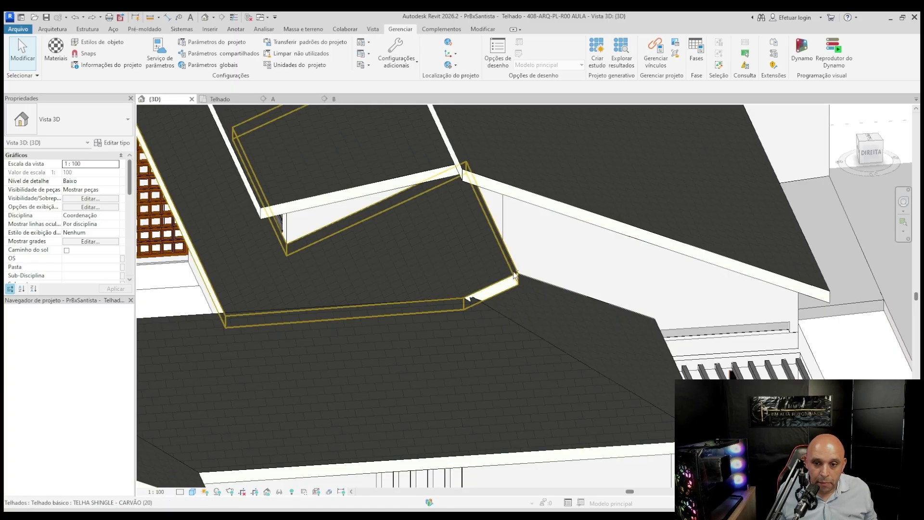
left_click(519, 310)
scroll(520, 310, "down", 5)
middle_click_drag(572, 315, 342, 300, "shift")
middle_click_drag(210, 244, 313, 258)
scroll(313, 257, "up", 4)
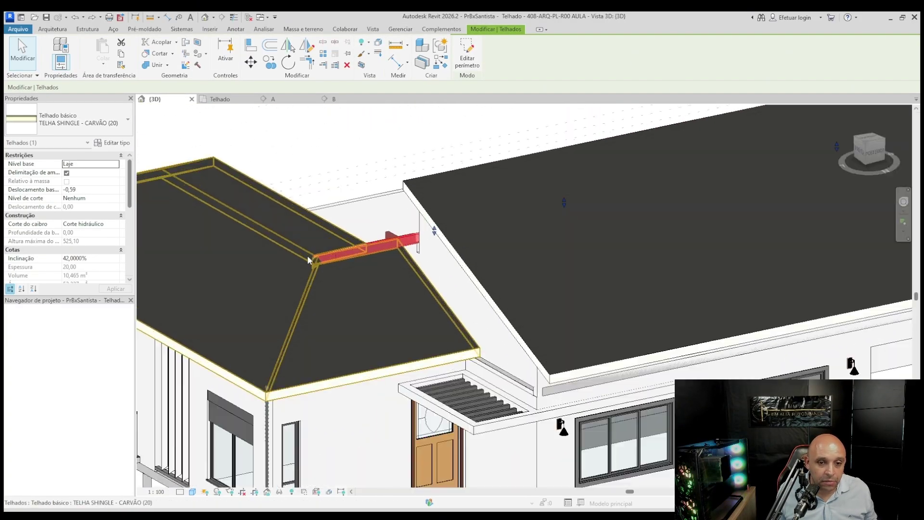
Check how the lower roof's end projects above the east roof, orbiting from the balcony side around to the front.
key("Escape")
left_click(414, 240)
scroll(413, 239, "down", 3)
scroll(412, 239, "down", 4)
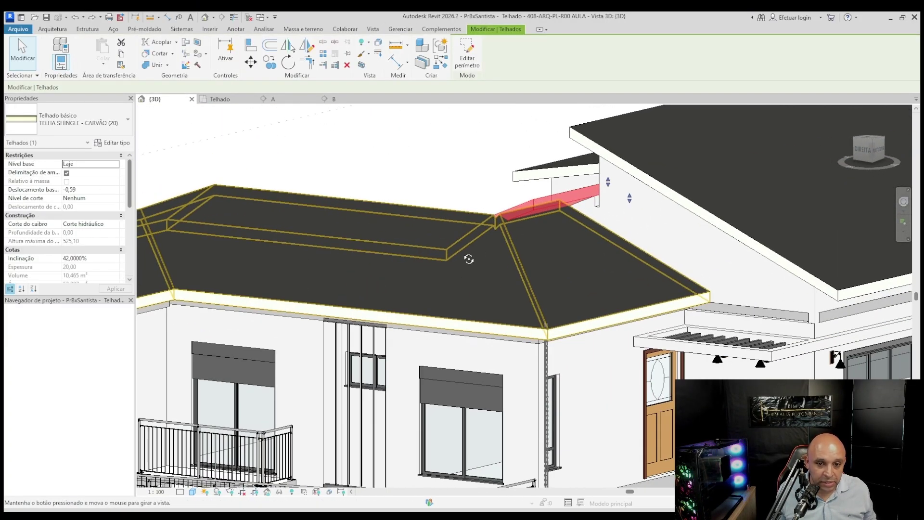
scroll(470, 258, "up", 3)
scroll(412, 265, "down", 4)
middle_click_drag(355, 275, 606, 268, "shift")
key("Escape")
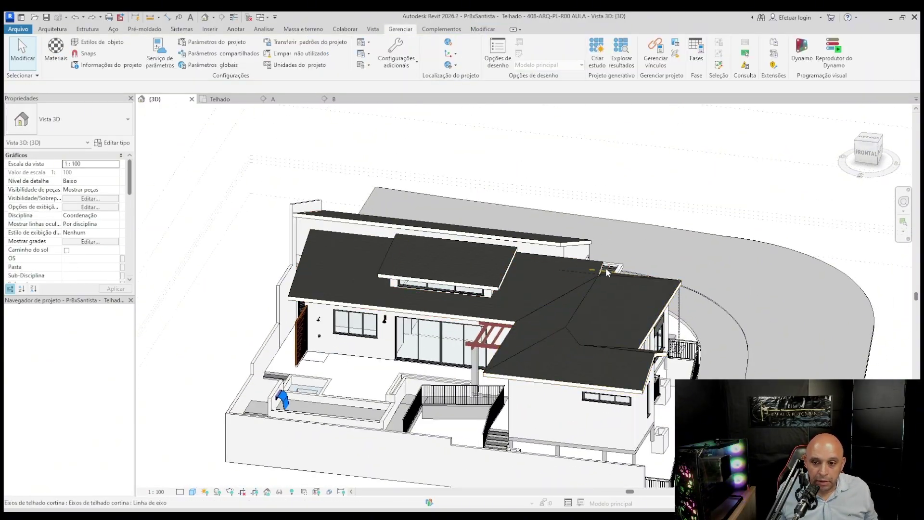
In the east roof's footprint, add a short vertical edge along the lower roof's end, trim it to the horizontal and diagonal boundaries, and finish.
left_click(612, 272)
scroll(622, 274, "up", 4)
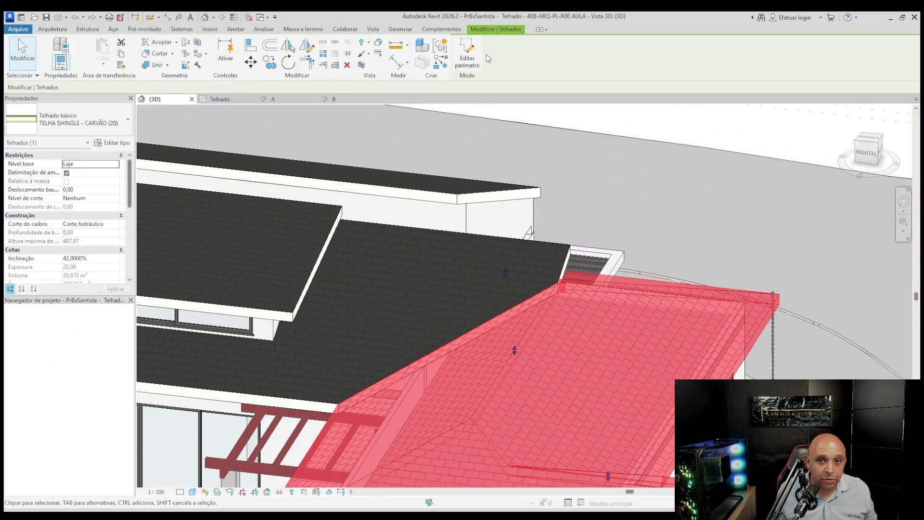
left_click(467, 51)
left_click(220, 99)
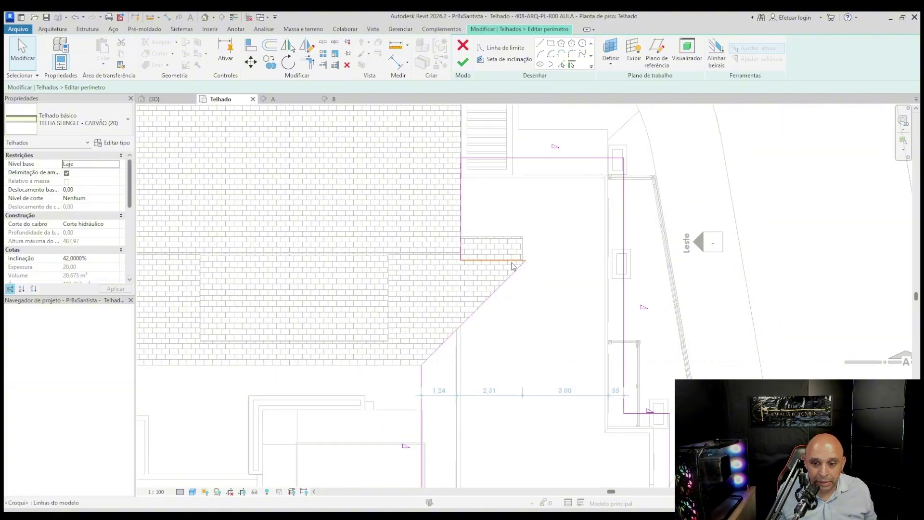
scroll(513, 266, "up", 6)
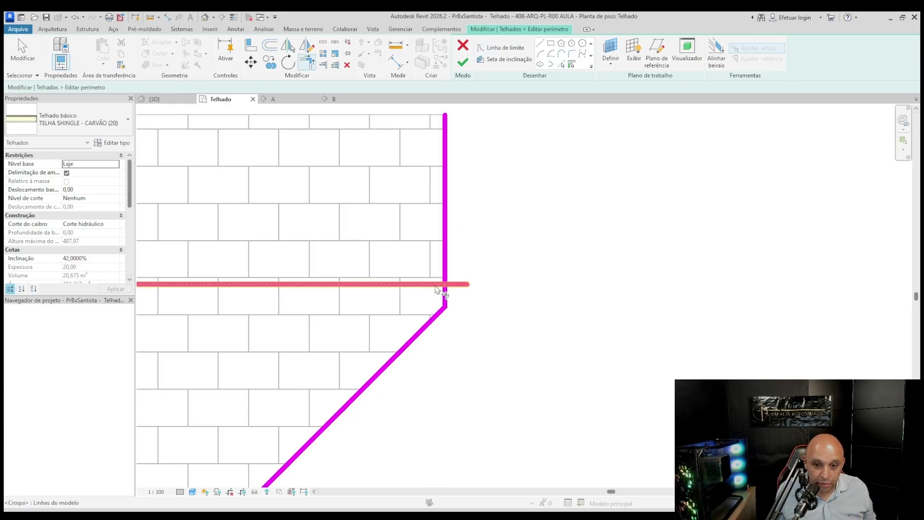
scroll(437, 289, "down", 3)
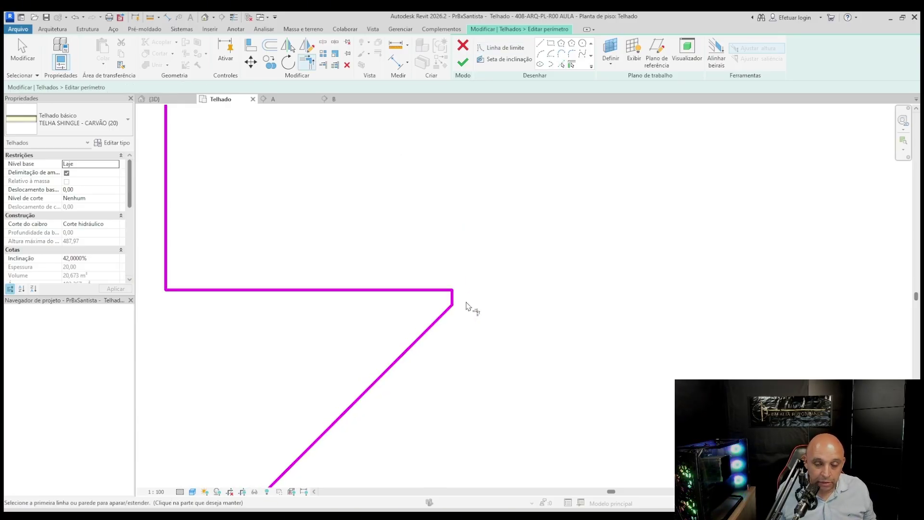
left_click(462, 63)
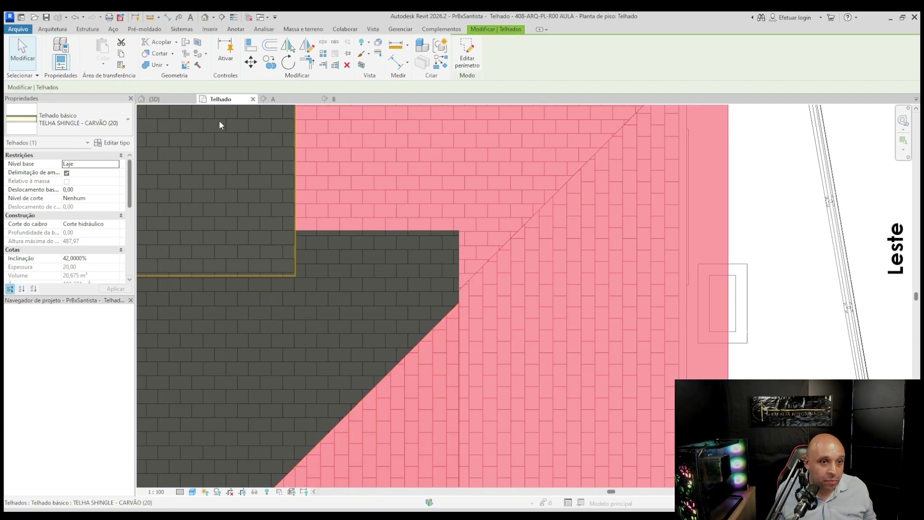
Select the east roof in the 3D view and examine its corrected corner at the junction up close.
left_click(164, 100)
key("Escape")
left_click(523, 241)
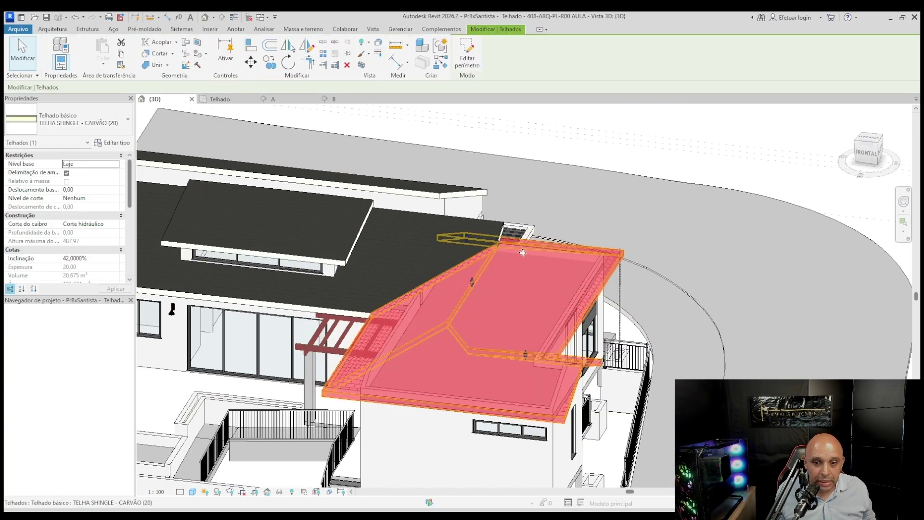
middle_click_drag(522, 240, 495, 323, "shift")
scroll(495, 323, "up", 5)
scroll(458, 293, "down", 5)
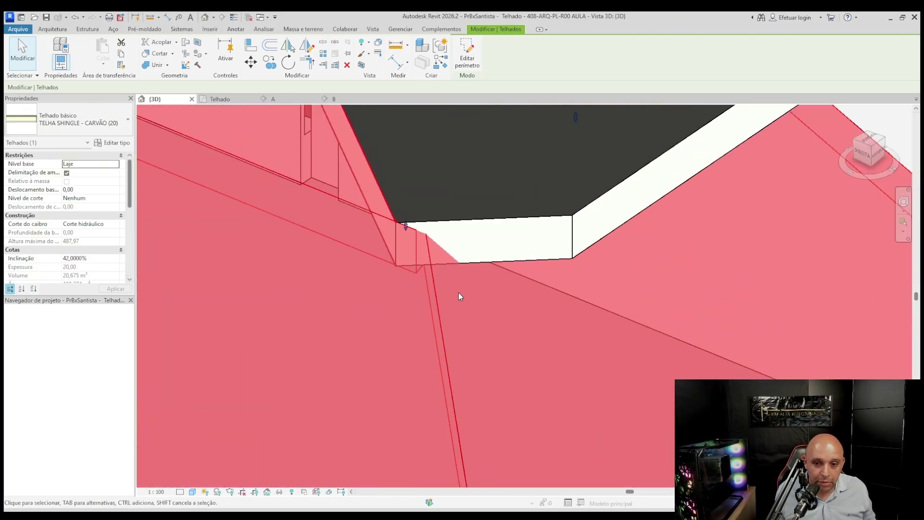
Examine the corrected roofs in the overall 3D view and section B, selecting the lower shingle roof to identify it in both views.
middle_click_drag(435, 253, 367, 230, "shift")
scroll(368, 231, "down", 3)
key("Escape")
middle_click_drag(269, 234, 487, 312)
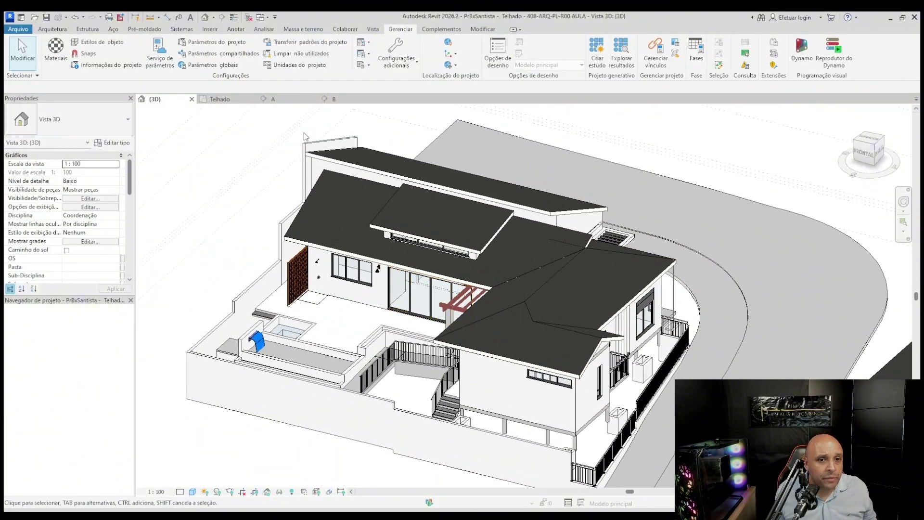
left_click(335, 98)
middle_click_drag(641, 318, 607, 291)
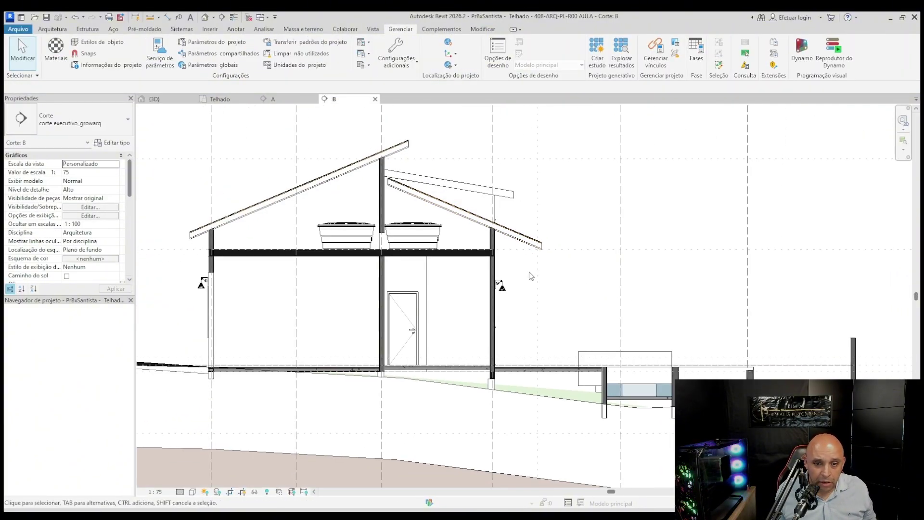
middle_click_drag(533, 283, 547, 281)
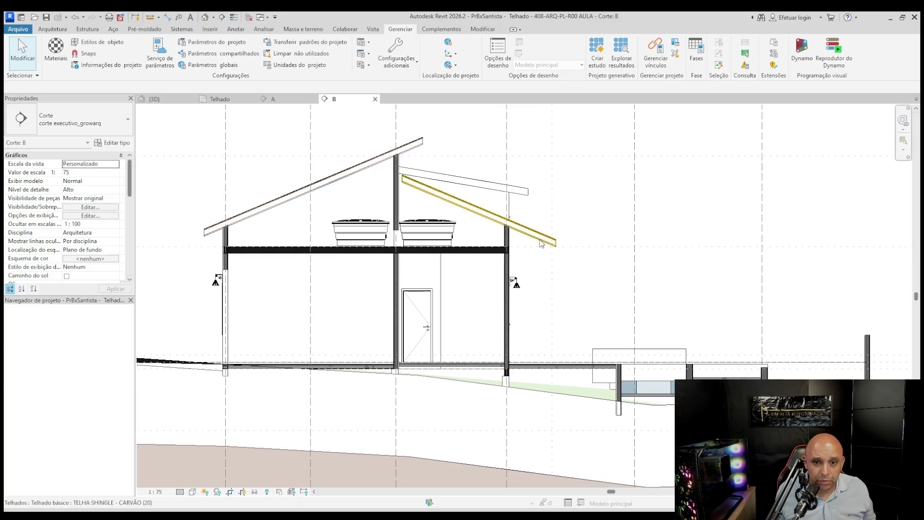
left_click(536, 240)
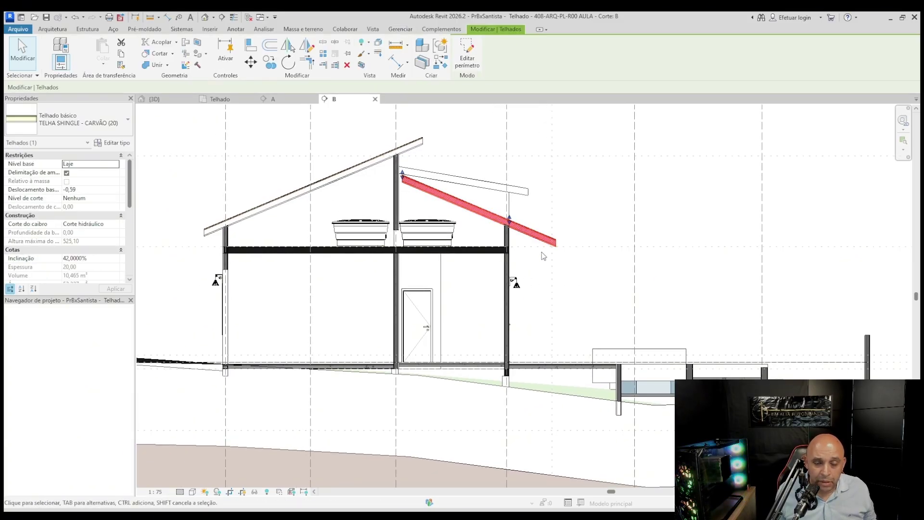
left_click(166, 102)
scroll(425, 237, "down", 2)
middle_click_drag(426, 238, 571, 280, "shift")
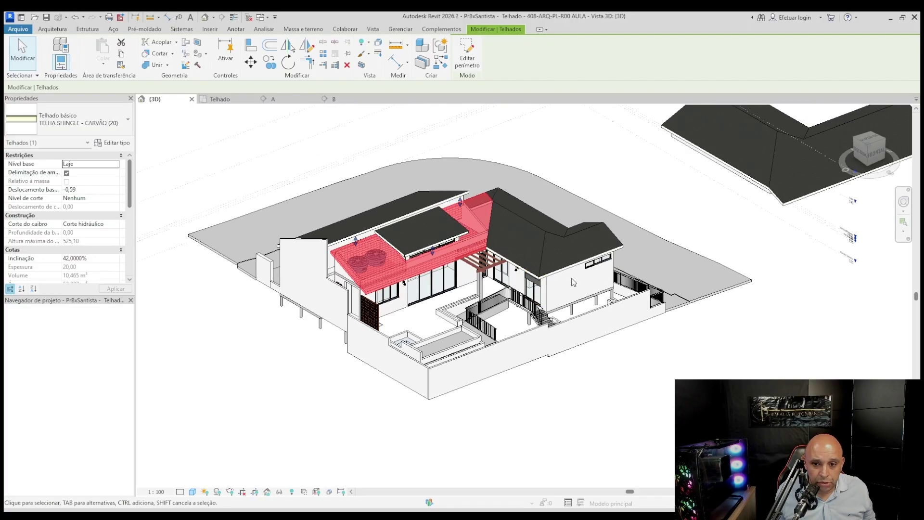
key("Escape")
left_click(565, 268)
key("Escape")
Select the gabled east roof in section A and compare its position in the 3D view and the sections.
left_click(284, 101)
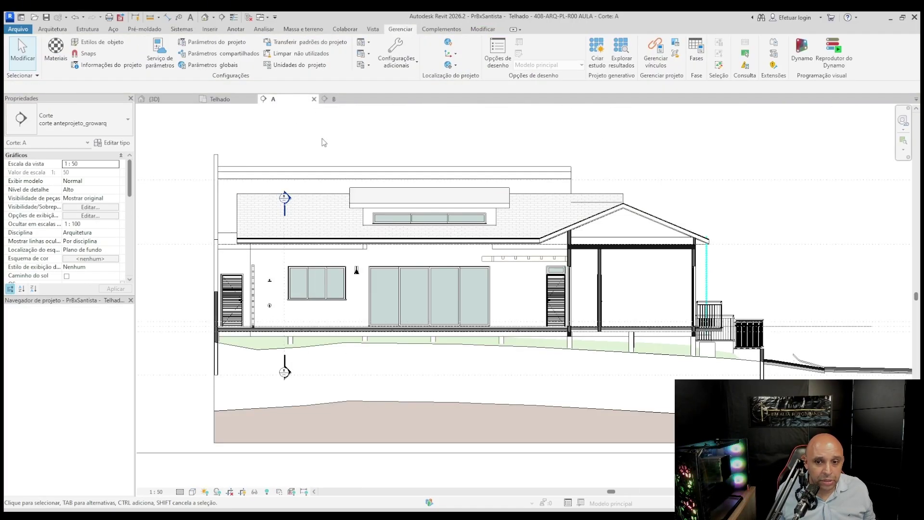
left_click(595, 225)
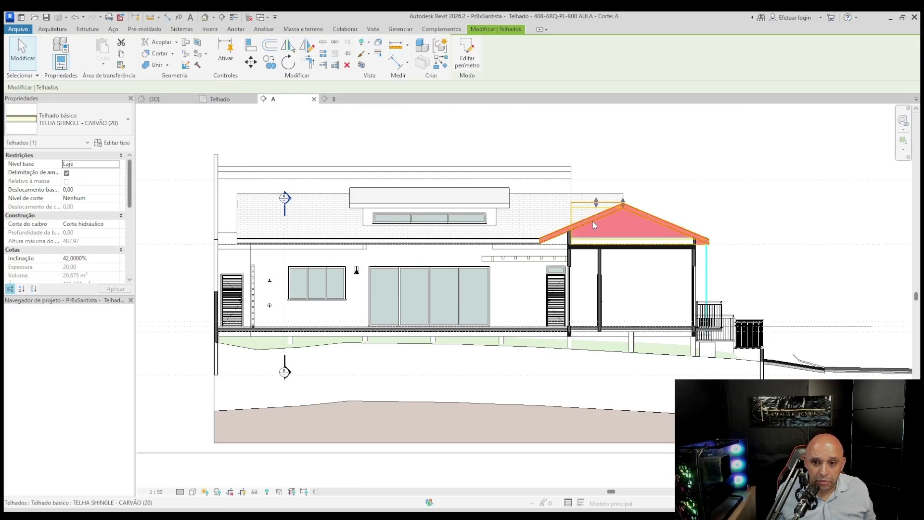
left_click(154, 99)
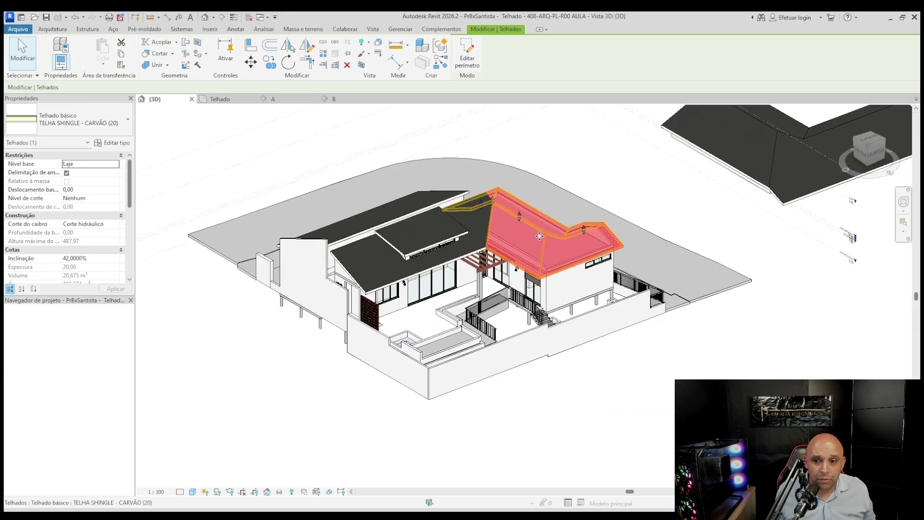
left_click(334, 99)
left_click(275, 99)
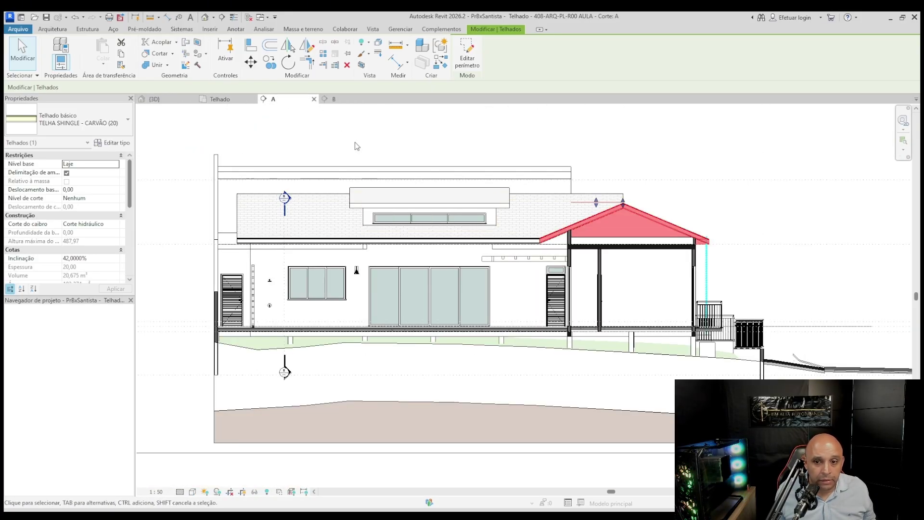
In section A, add a vertical aligned dimension from the finished floor to the underside of the roof eave beside the louvred door.
scroll(636, 238, "up", 3)
key("d")
key("i")
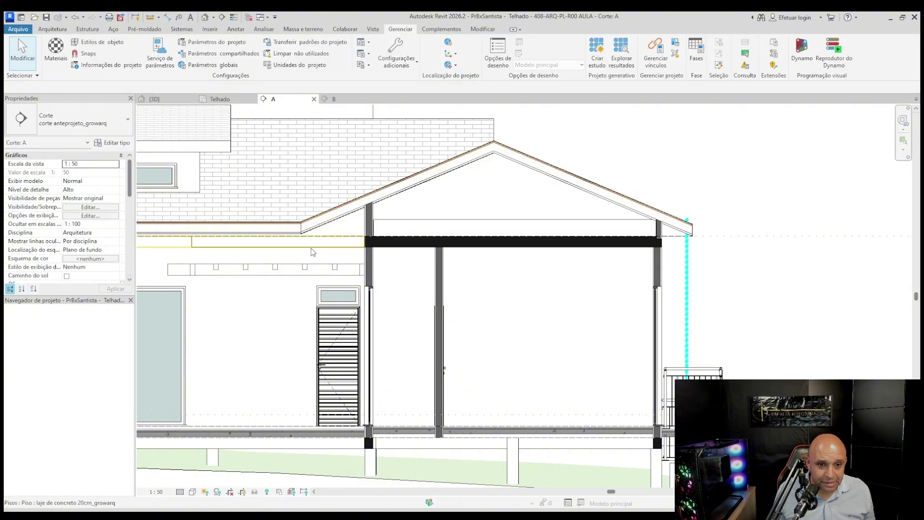
scroll(333, 241, "up", 5)
scroll(361, 224, "down", 5)
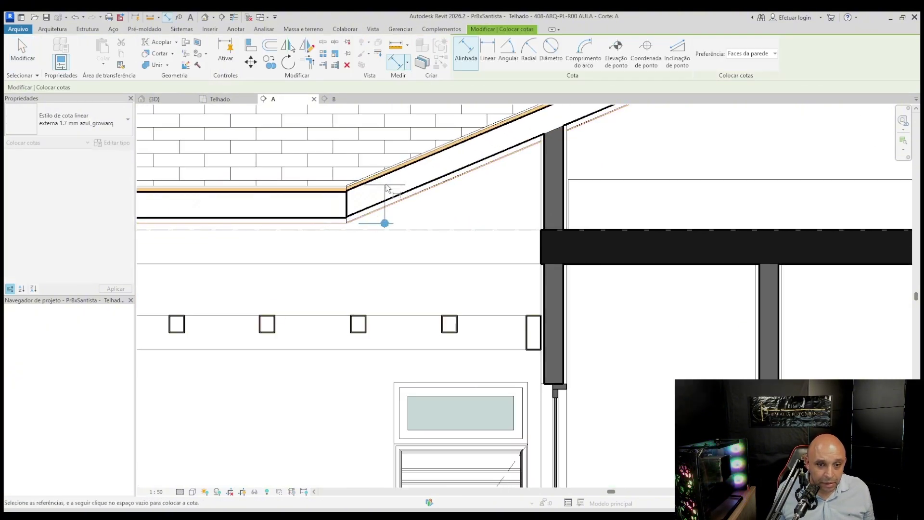
scroll(381, 337, "up", 4)
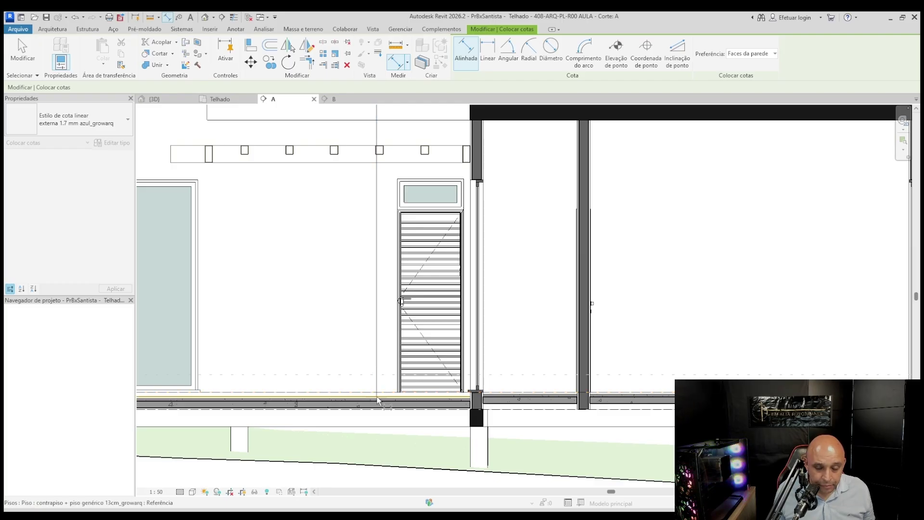
scroll(400, 403, "down", 1)
left_click(367, 355)
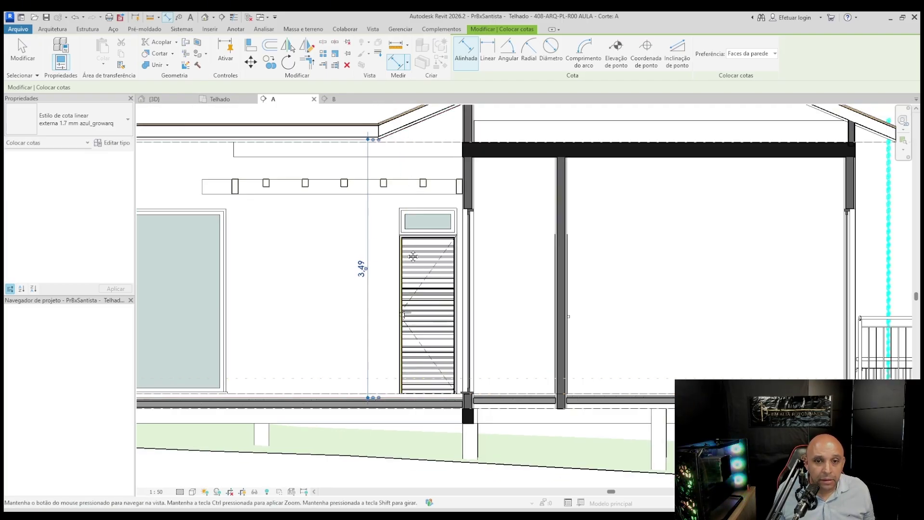
middle_click_drag(385, 235, 393, 269)
key("Escape")
Select the Laje level in section A and check its elevation.
scroll(398, 205, "down", 5)
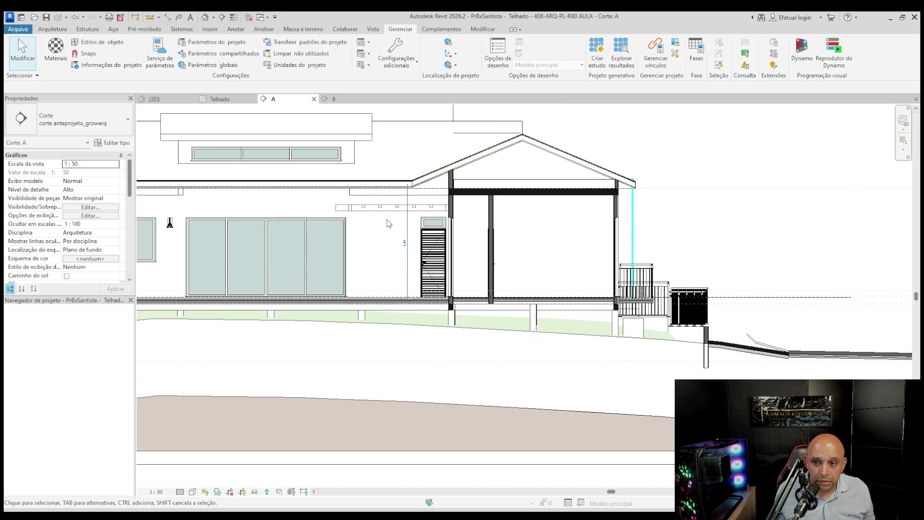
scroll(354, 226, "up", 1)
scroll(332, 219, "down", 3)
middle_click_drag(244, 211, 270, 215)
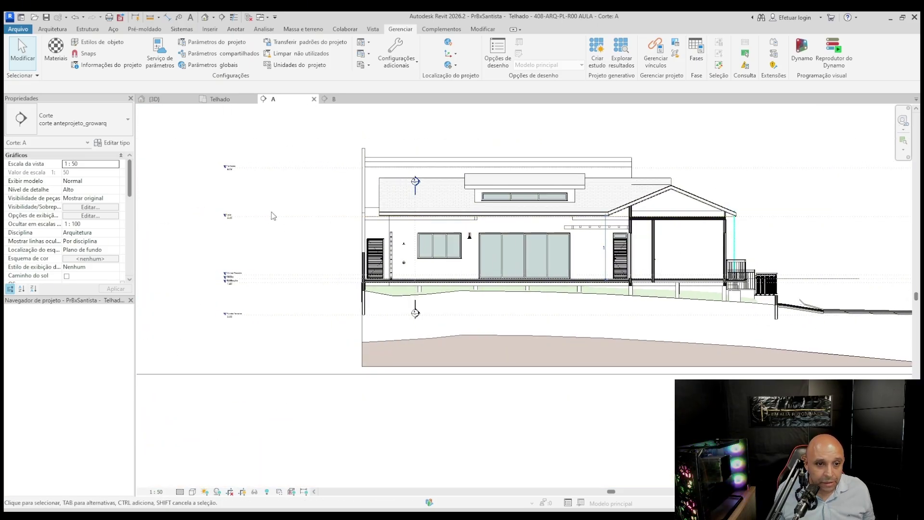
left_click(241, 216)
scroll(241, 218, "up", 4)
scroll(238, 229, "up", 2)
scroll(170, 214, "down", 2)
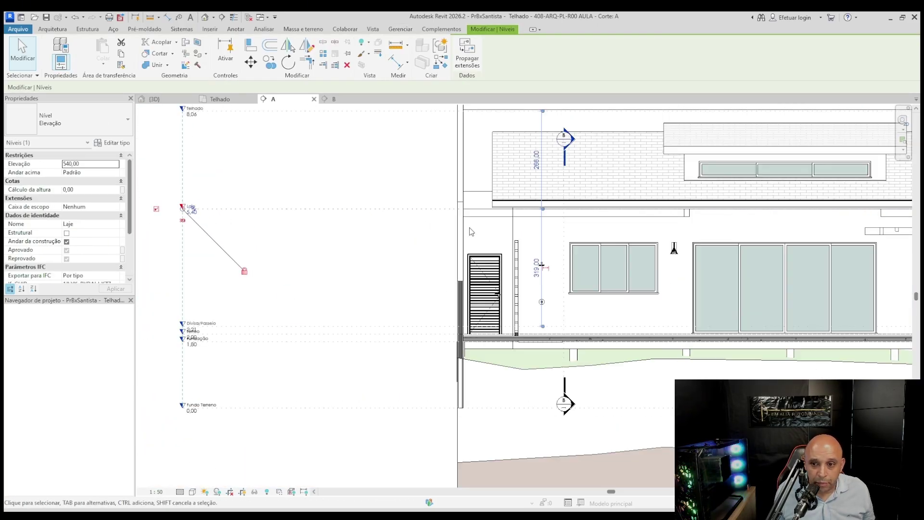
Select the new eave-height dimension and read its exact value in the properties.
middle_click_drag(470, 232, 464, 232)
scroll(305, 236, "down", 1)
middle_click_drag(545, 236, 345, 226)
scroll(553, 244, "up", 3)
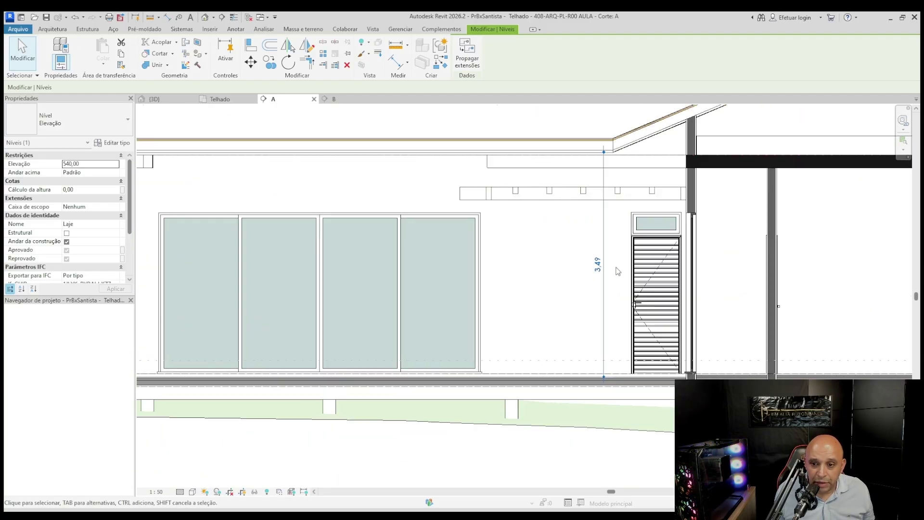
scroll(592, 261, "up", 3)
scroll(589, 258, "up", 2)
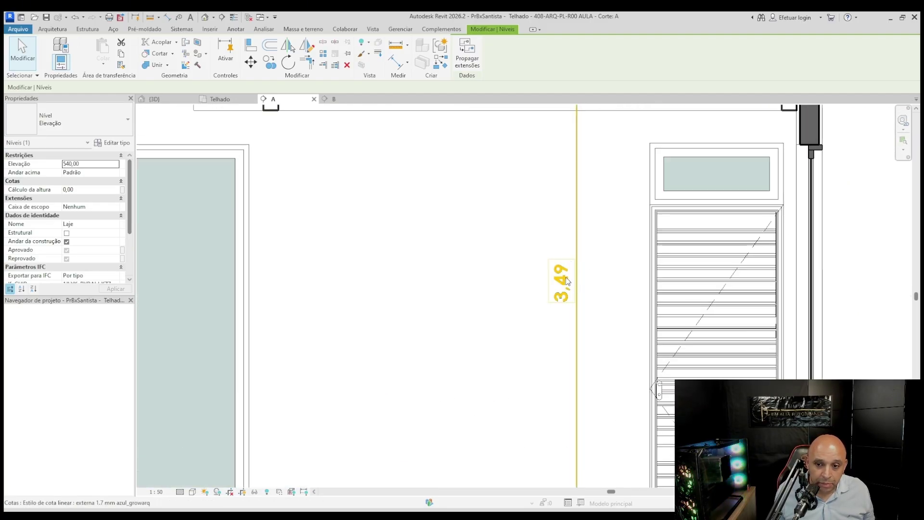
left_click(560, 271)
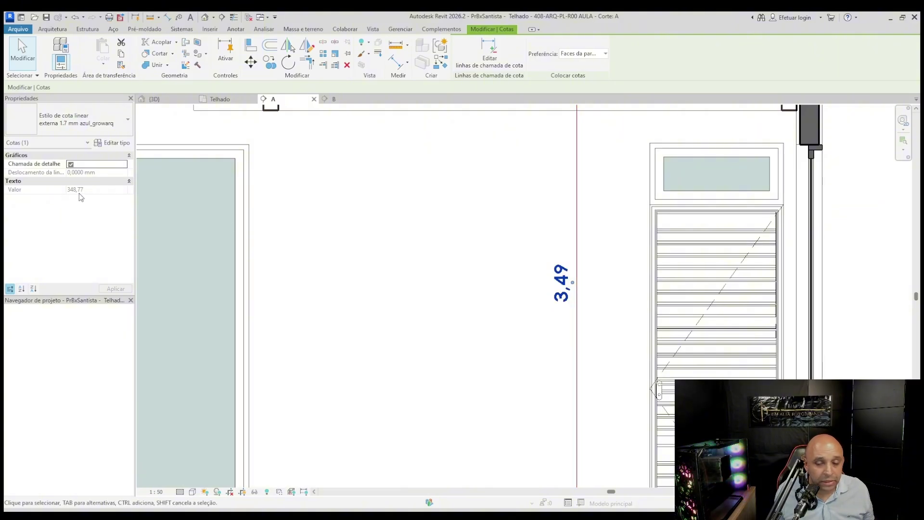
middle_click_drag(435, 258, 451, 245)
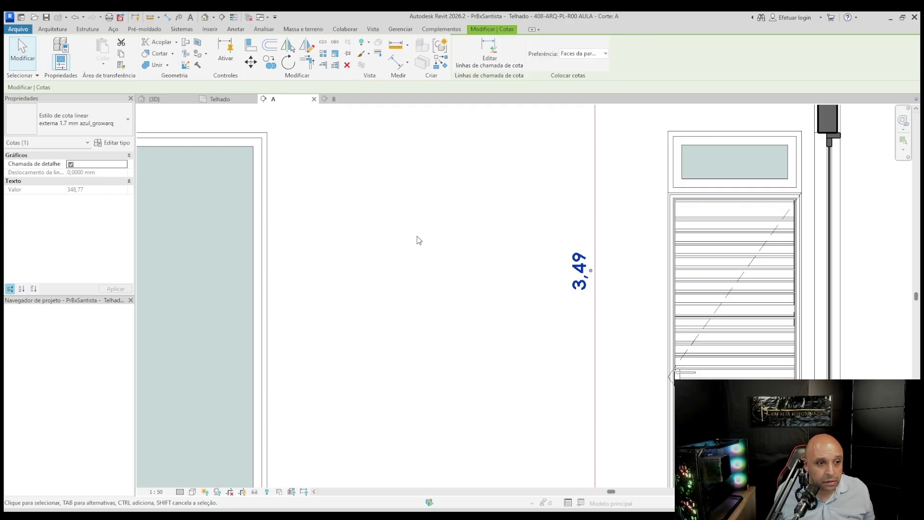
Set the Laje level's elevation to 5,17 in section A.
scroll(418, 240, "down", 4)
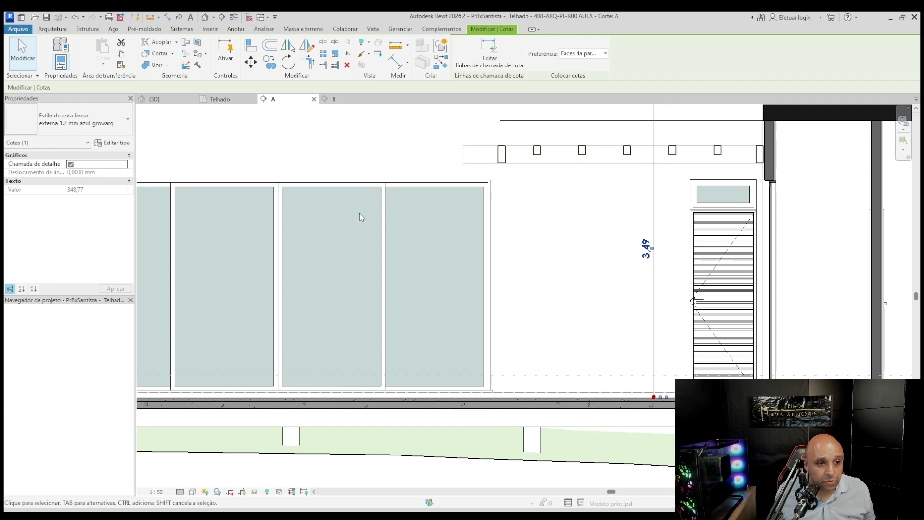
middle_click_drag(425, 213, 531, 221)
middle_click_drag(452, 191, 602, 152)
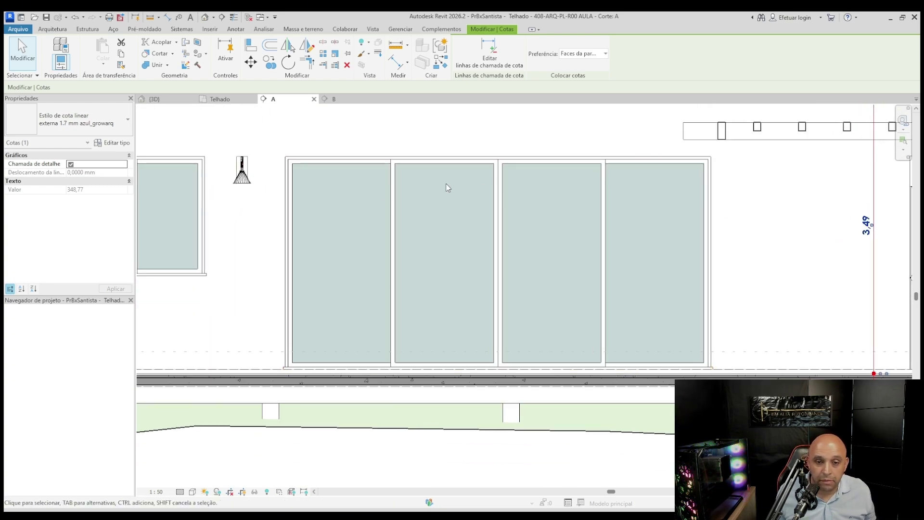
scroll(724, 217, "down", 2)
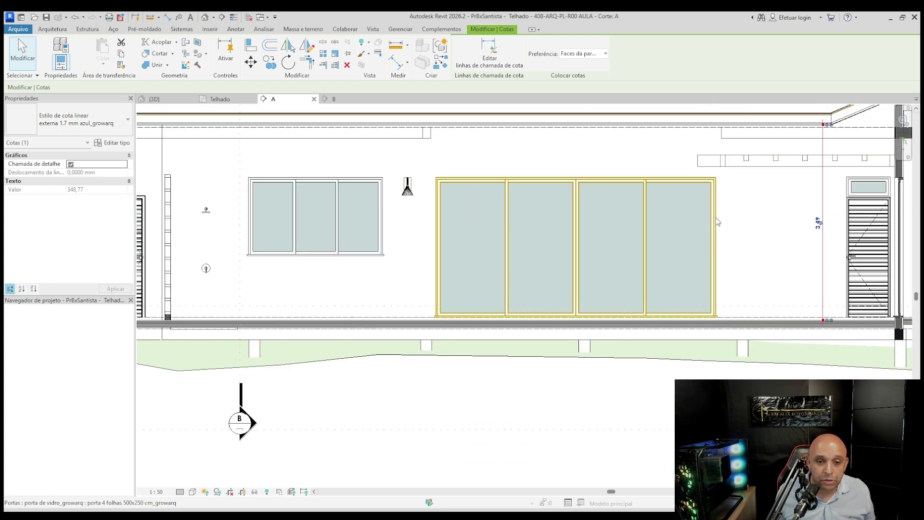
middle_click_drag(277, 178, 403, 204)
scroll(296, 221, "down", 4)
middle_click_drag(254, 195, 542, 229)
scroll(317, 212, "up", 3)
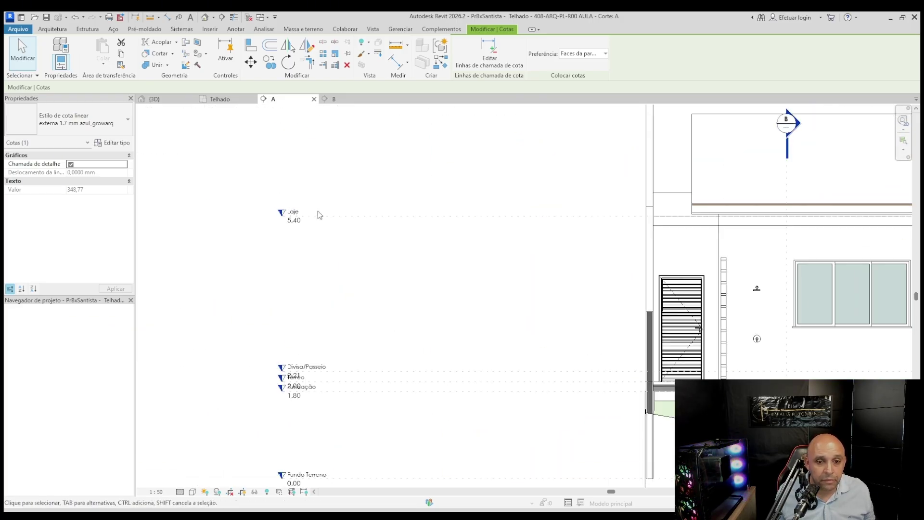
key("Escape")
scroll(301, 223, "up", 3)
left_click(300, 223)
left_click(301, 220)
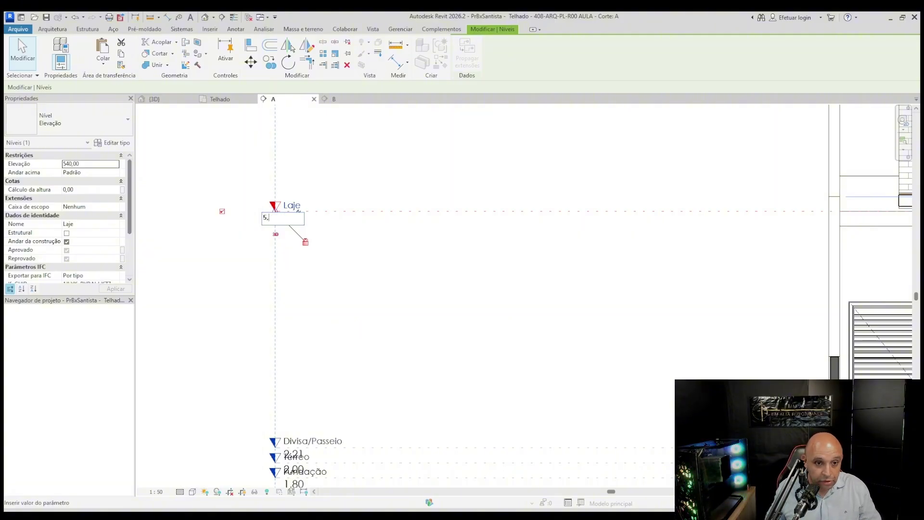
left_click(360, 316)
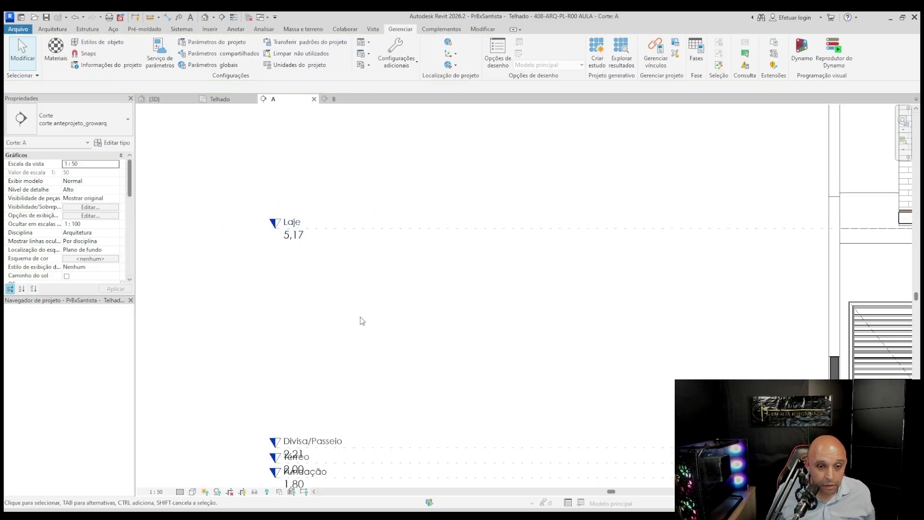
Check the eave-height dimension by the louvred door and set the Laje level's elevation to 5,10.
scroll(332, 308, "down", 5)
middle_click_drag(743, 291, 592, 284)
scroll(595, 285, "up", 5)
scroll(573, 289, "up", 2)
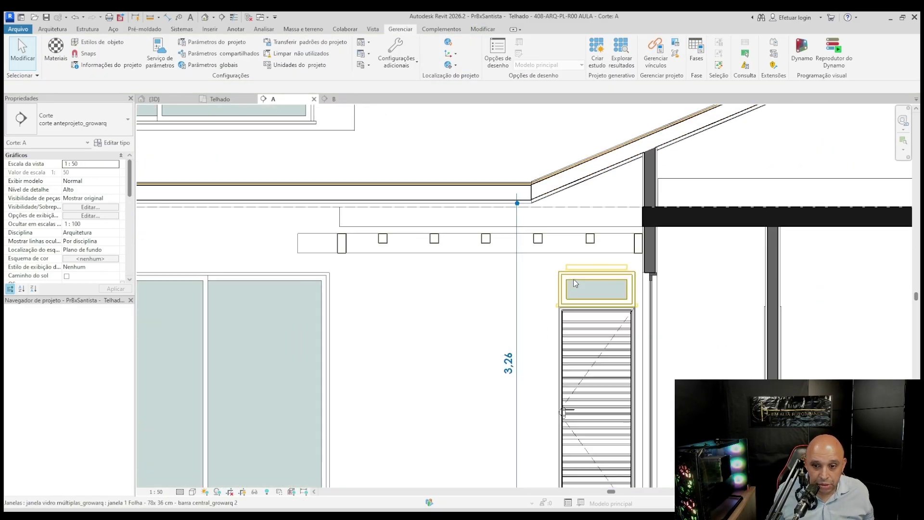
left_click(516, 288)
scroll(573, 220, "down", 4)
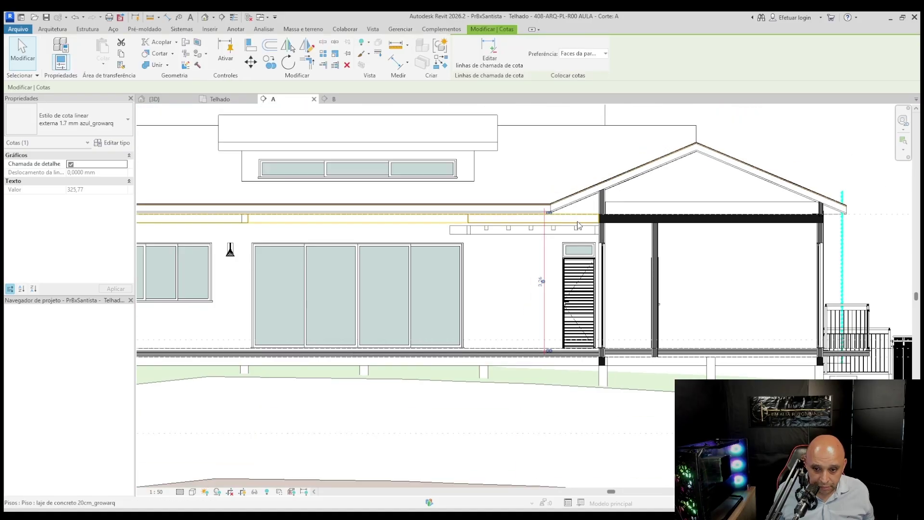
middle_click_drag(410, 226, 659, 225)
middle_click_drag(194, 207, 452, 218)
scroll(289, 218, "up", 2)
middle_click_drag(243, 218, 436, 218)
scroll(285, 235, "up", 1)
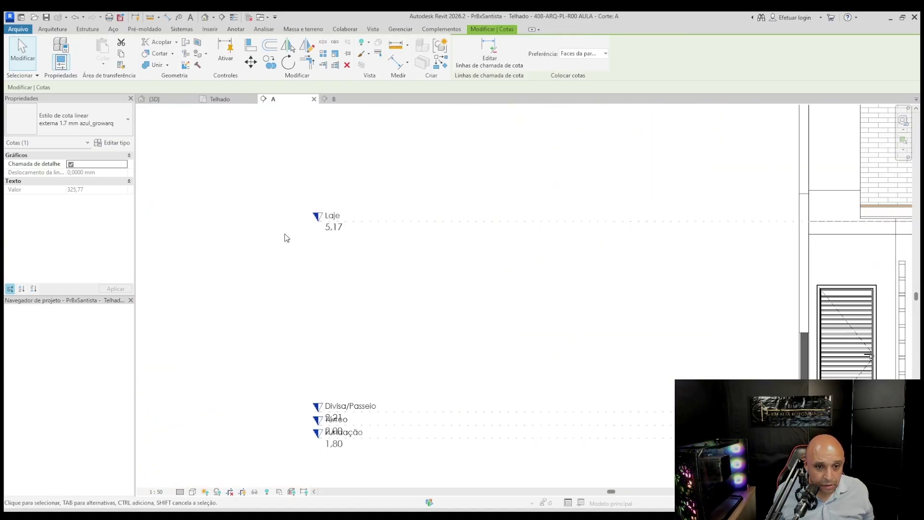
left_click(340, 233)
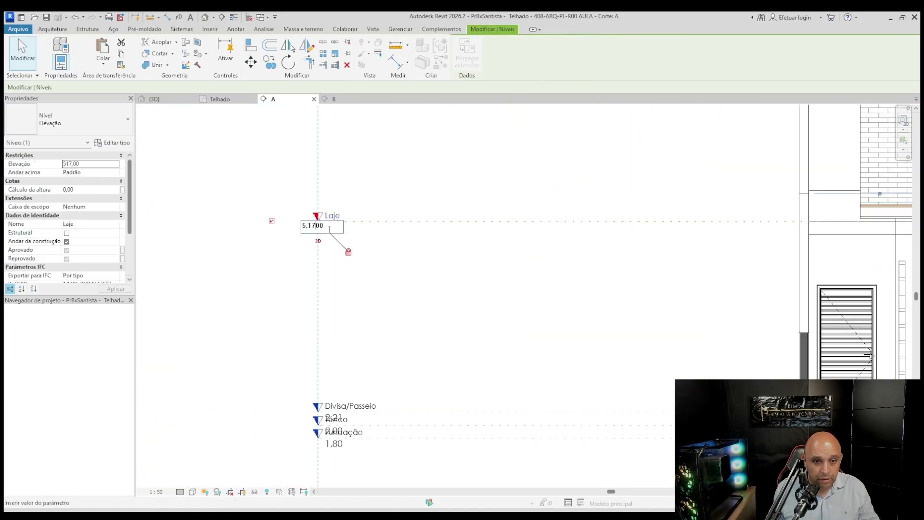
key("Return")
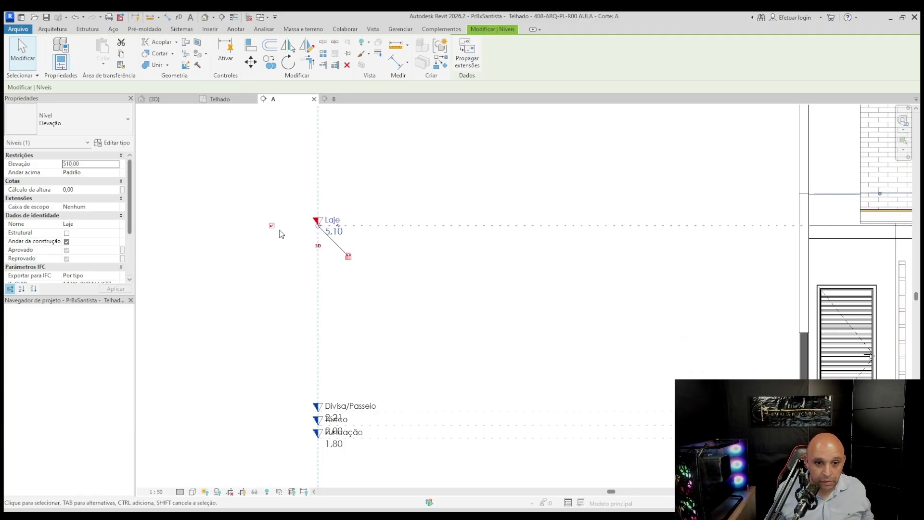
Set the Laje level's elevation to 5,04 and check the eave-height dimension near the pergola.
scroll(706, 253, "up", 3)
scroll(712, 283, "down", 3)
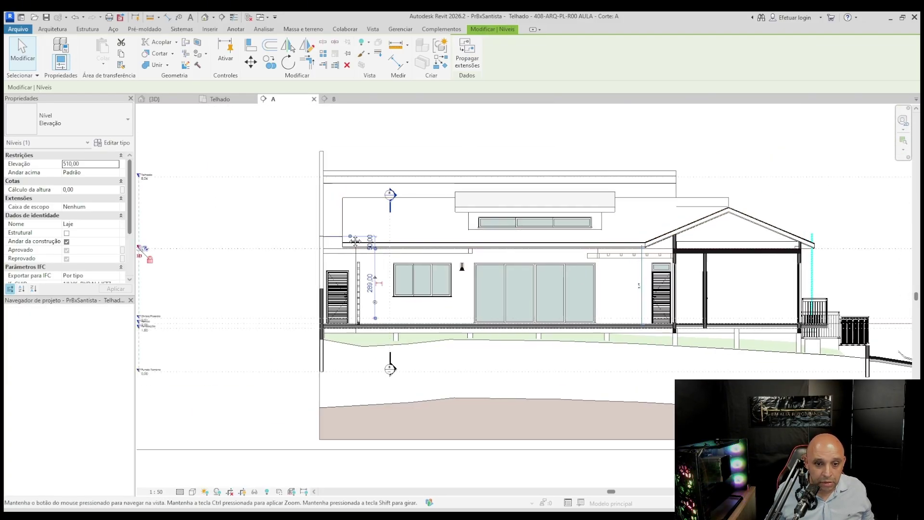
middle_click_drag(166, 255, 467, 248)
scroll(466, 246, "up", 5)
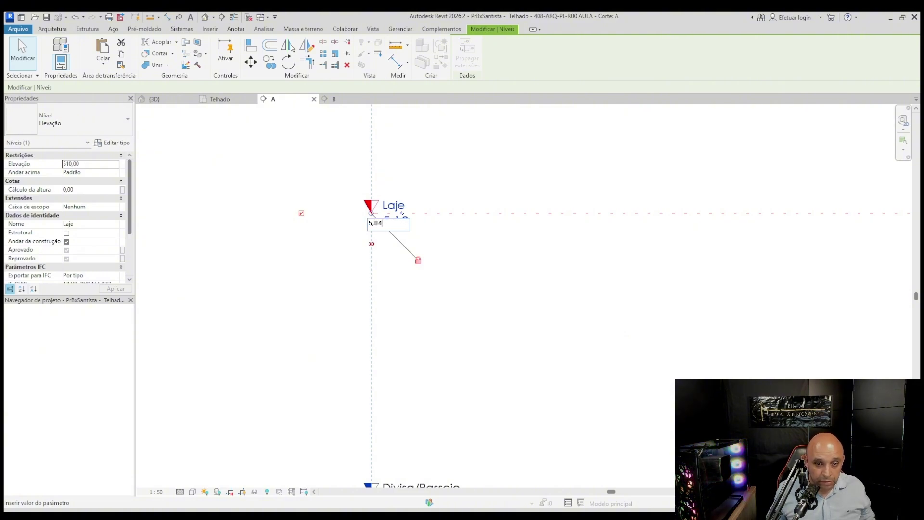
scroll(363, 274, "down", 3)
key("Escape")
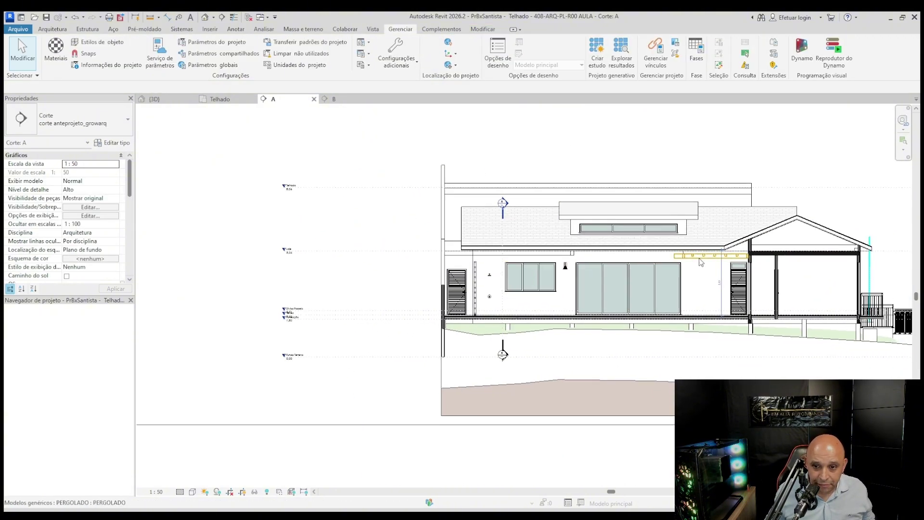
scroll(602, 248, "up", 5)
scroll(601, 245, "down", 5)
scroll(628, 246, "up", 5)
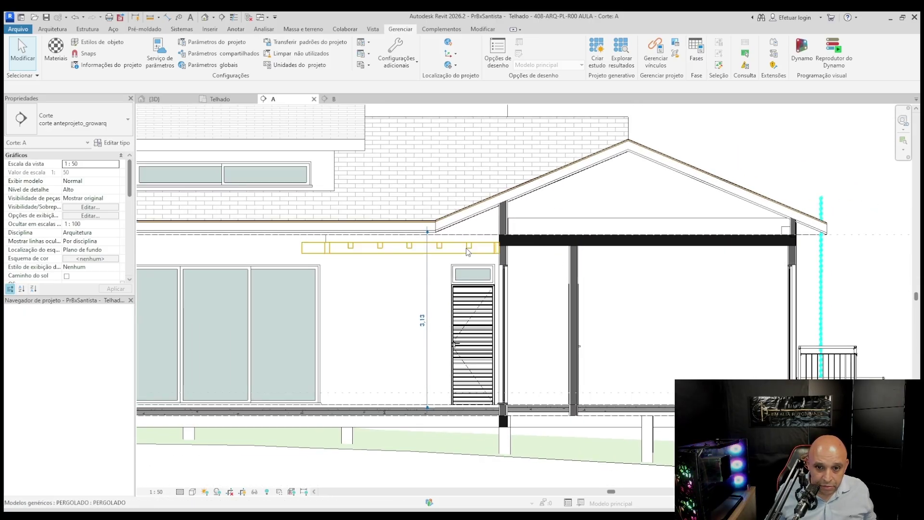
Set the Laje level's elevation to 5,06 in section A.
scroll(429, 255, "up", 2)
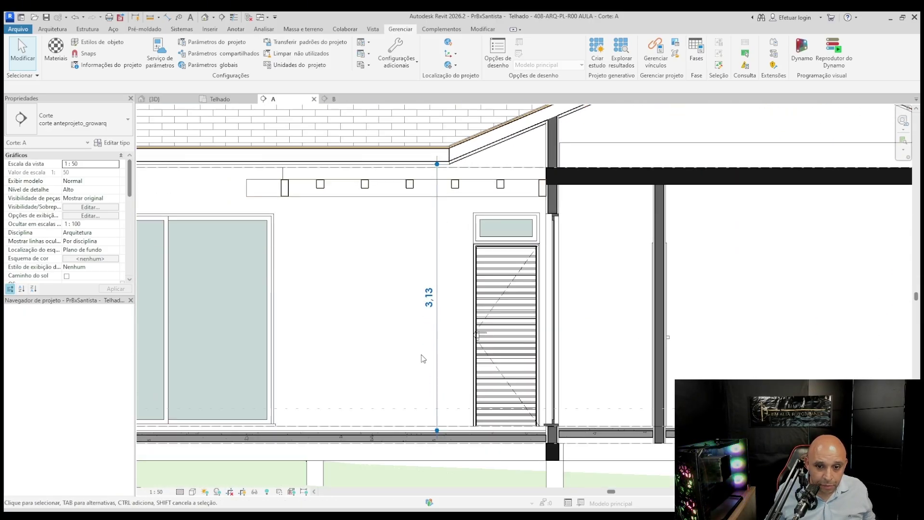
scroll(619, 241, "down", 4)
middle_click_drag(268, 202, 838, 256)
middle_click_drag(386, 274, 484, 268)
scroll(745, 265, "down", 2)
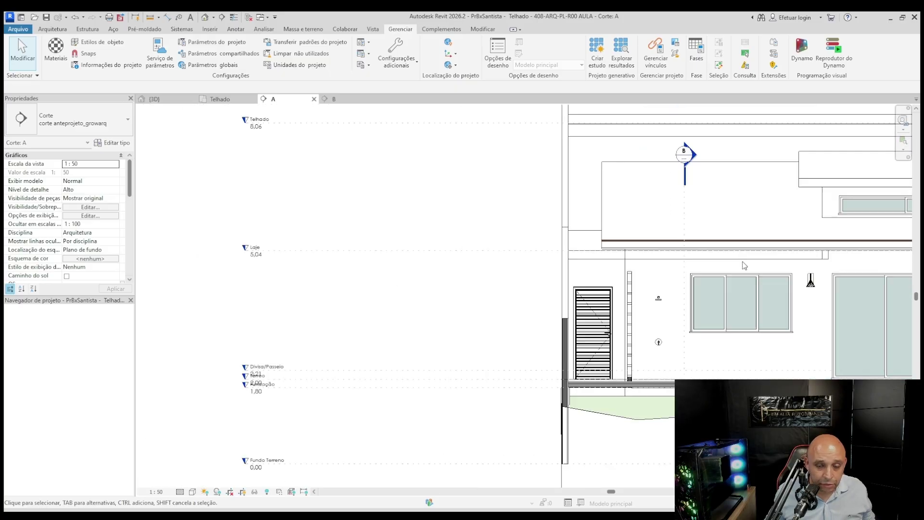
left_click(376, 256)
scroll(316, 256, "up", 2)
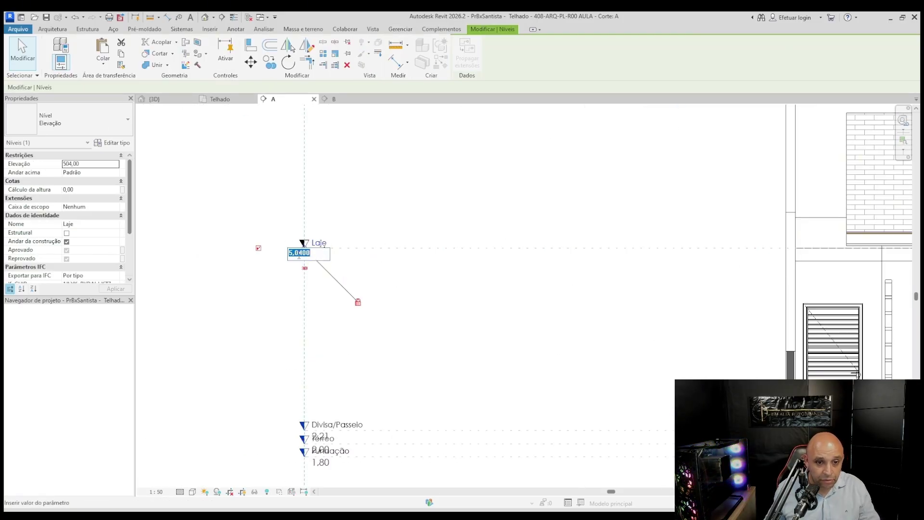
key("Return")
scroll(308, 256, "down", 4)
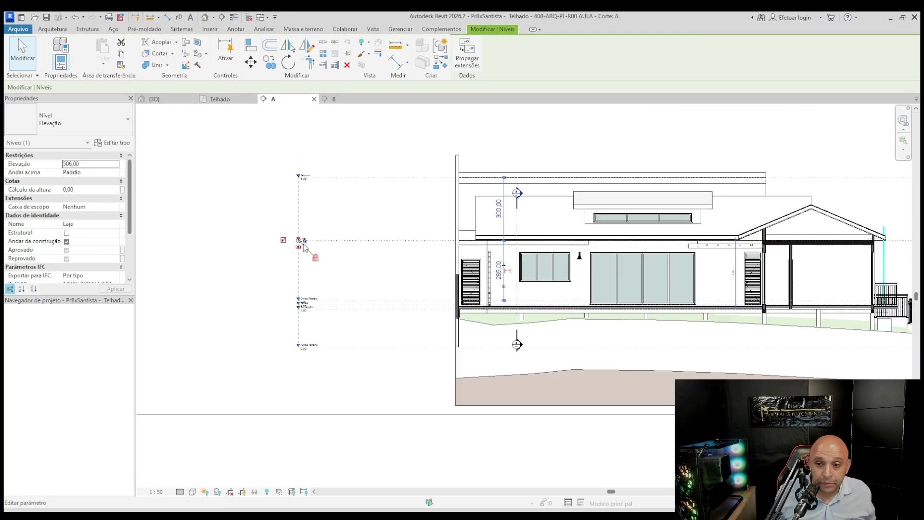
Check the eave-height dimension beside the louvred door in section A, down to the floor line.
middle_click_drag(578, 261, 464, 258)
scroll(472, 259, "up", 3)
left_click(514, 269)
middle_click_drag(545, 258, 550, 262)
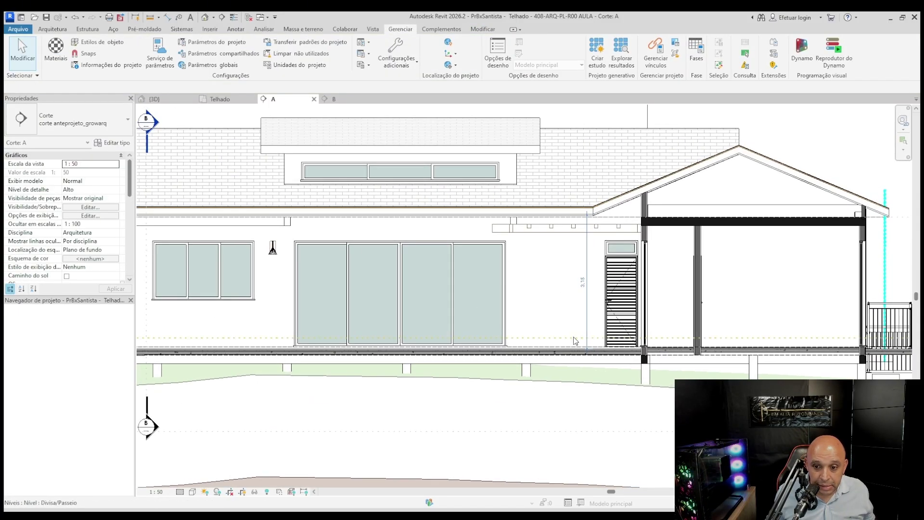
scroll(583, 285, "up", 1)
scroll(684, 366, "up", 2)
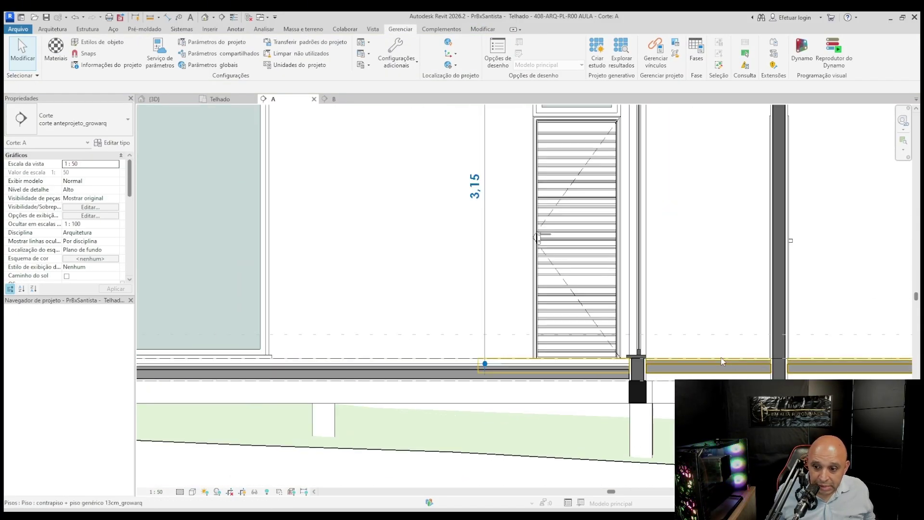
scroll(621, 269, "down", 3)
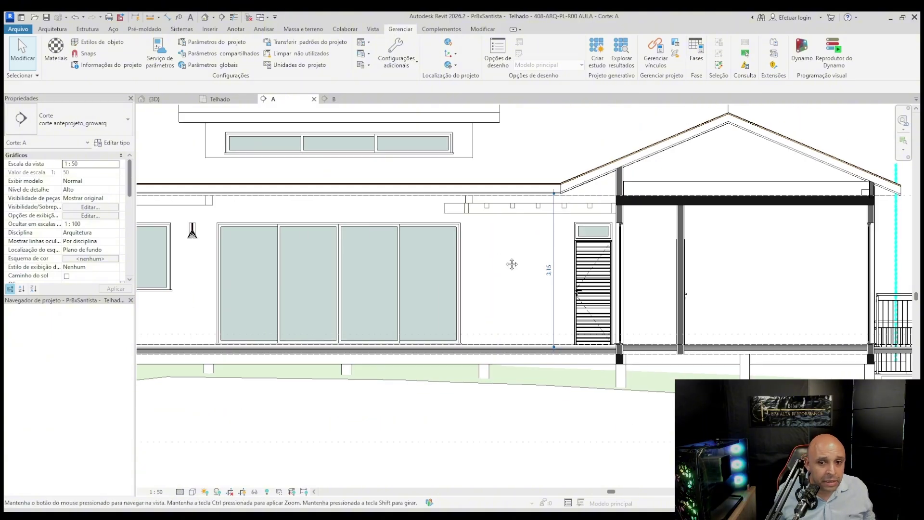
Examine the main roof's eave line and the window heads along section A, back to the level markers.
middle_click_drag(555, 256, 701, 260)
middle_click_drag(382, 226, 504, 221)
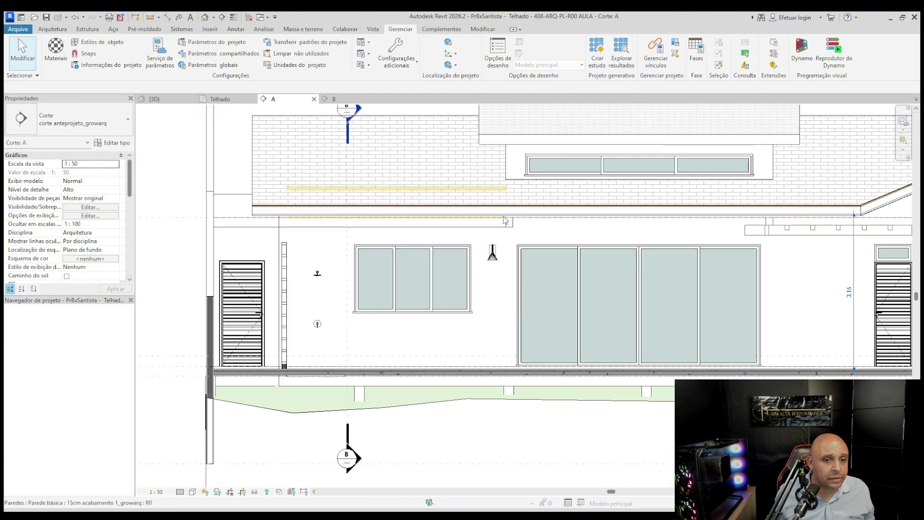
scroll(645, 193, "down", 1)
middle_click_drag(645, 193, 515, 231)
middle_click_drag(713, 239, 630, 241)
middle_click_drag(431, 244, 701, 240)
middle_click_drag(303, 253, 385, 256)
Select the Laje level in section A and follow its line across to the gabled roof and back.
left_click(369, 237)
middle_click_drag(648, 250, 475, 265)
middle_click_drag(776, 244, 613, 244)
middle_click_drag(855, 267, 694, 265)
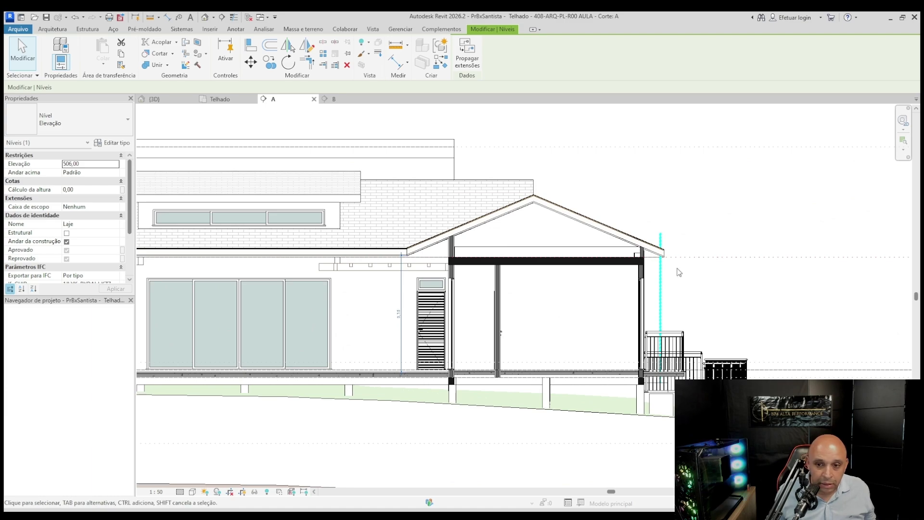
middle_click_drag(269, 239, 421, 243)
middle_click_drag(225, 237, 405, 242)
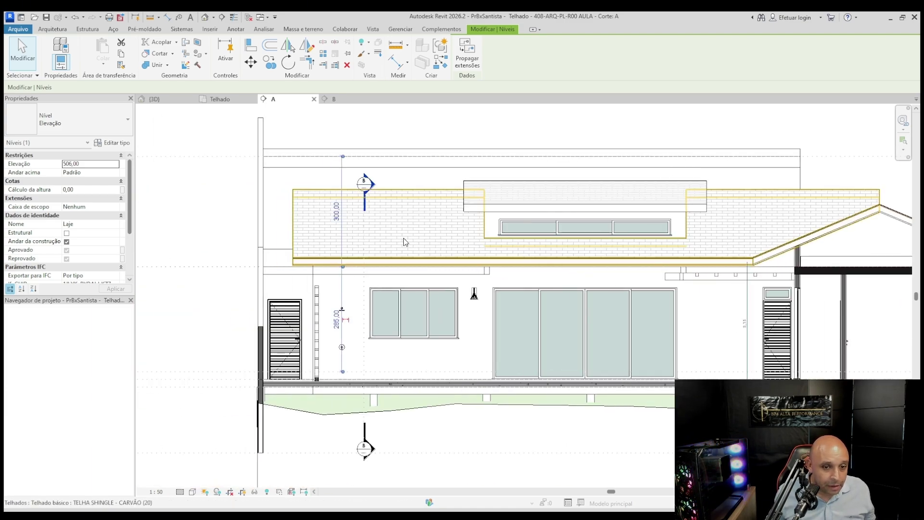
scroll(389, 254, "down", 1)
Clear the level selection in the 3D view and inspect the house's roofs from the entrance and pool sides.
left_click(169, 100)
scroll(368, 256, "down", 2)
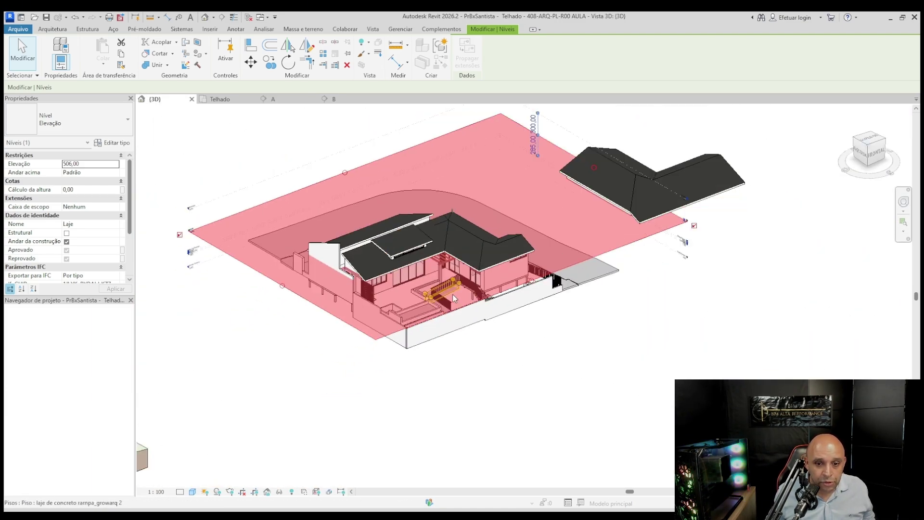
key("Escape")
scroll(409, 280, "up", 3)
middle_click_drag(411, 284, 542, 275, "shift")
scroll(417, 302, "up", 4)
scroll(470, 289, "down", 3)
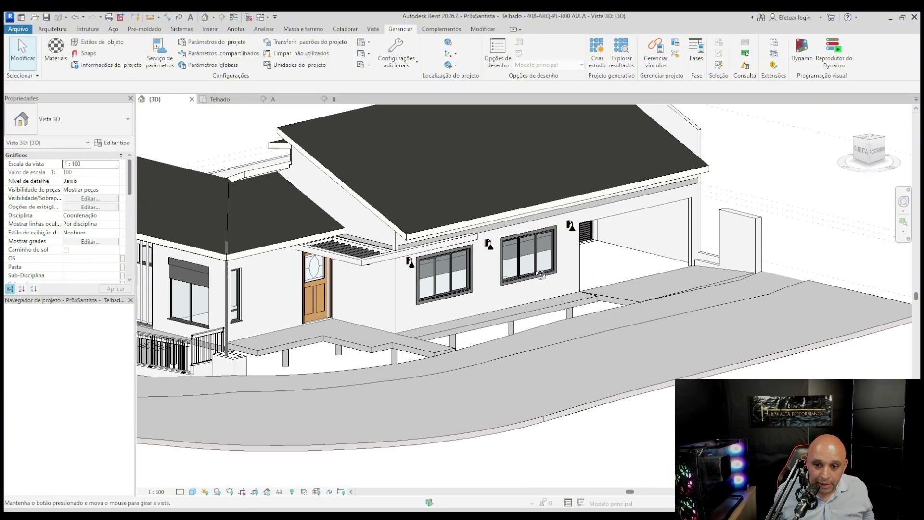
scroll(533, 227, "down", 4)
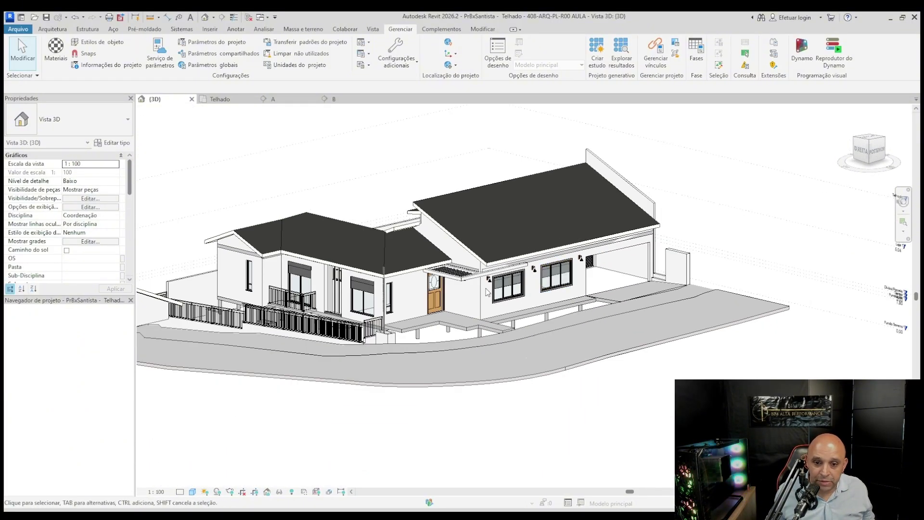
middle_click_drag(316, 254, 510, 302, "shift")
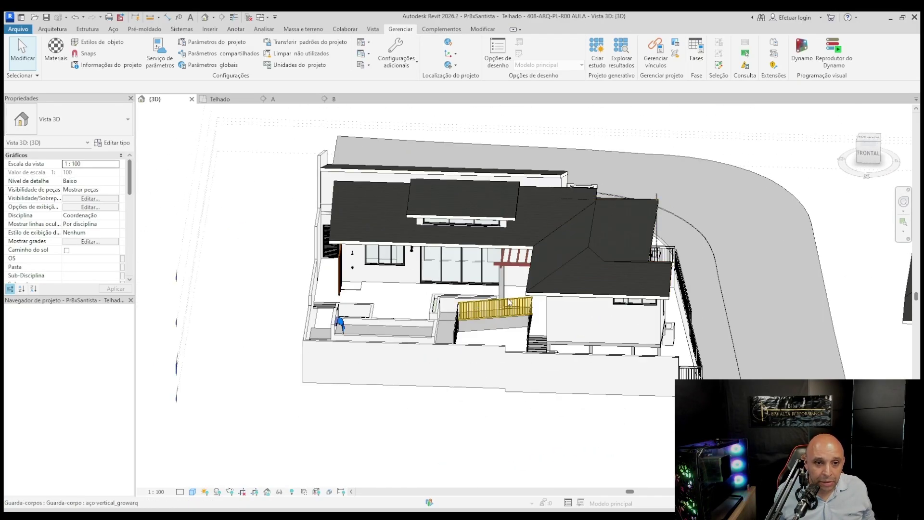
Compare the roofs with the Laje level in sections B and A, selecting the level line in section A.
left_click(333, 99)
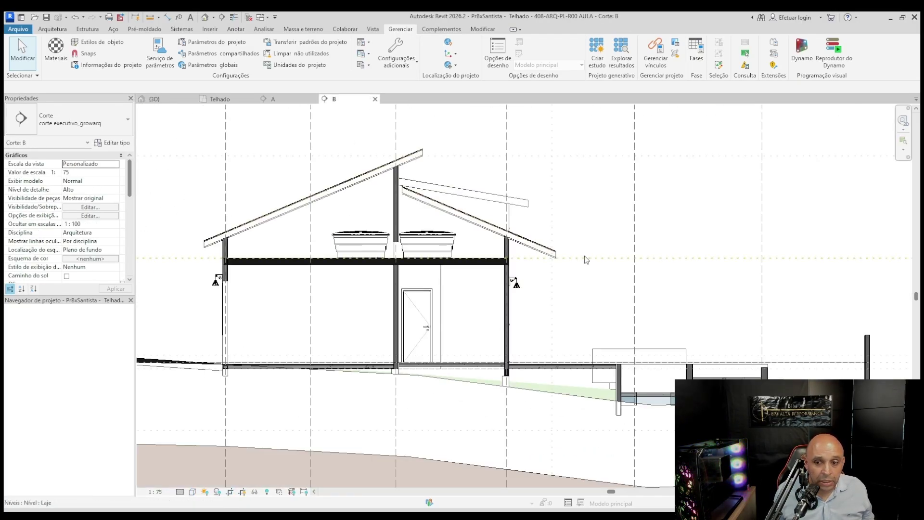
scroll(584, 256, "down", 3)
left_click(278, 99)
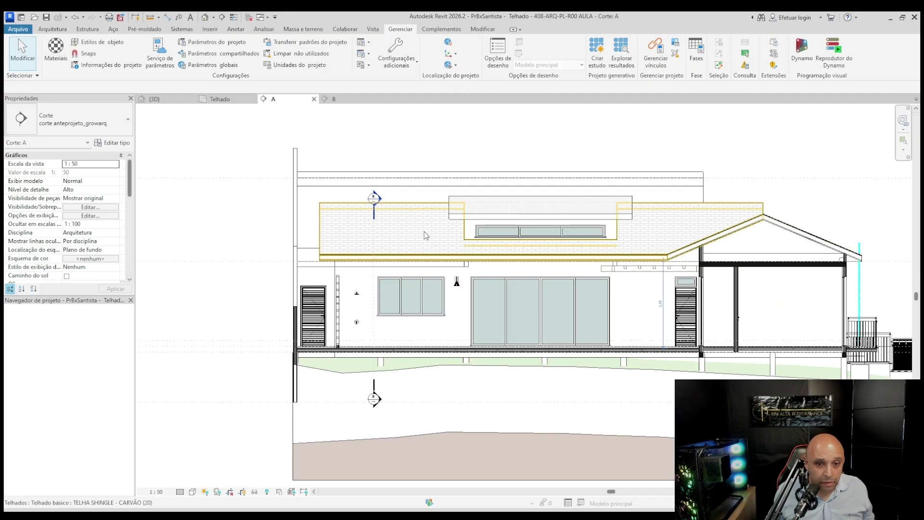
scroll(426, 238, "up", 3)
left_click(425, 240)
middle_click_drag(570, 273, 351, 254)
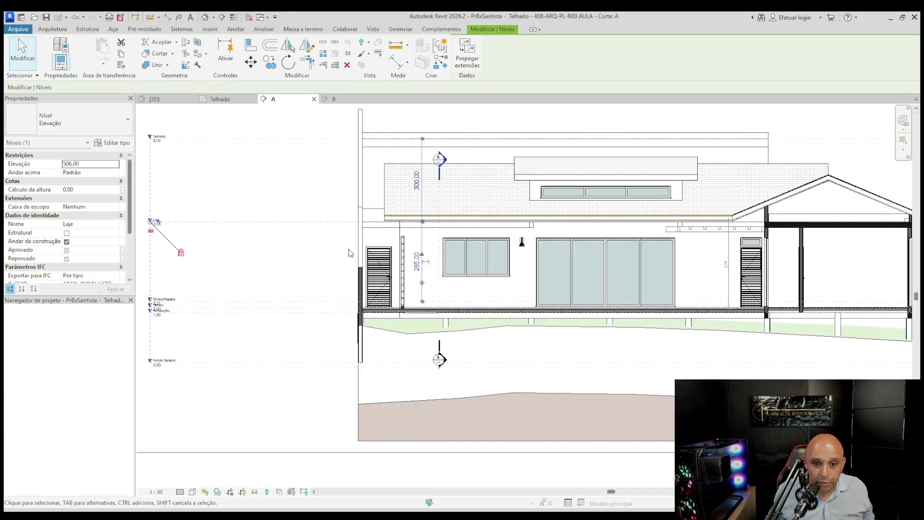
middle_click_drag(517, 240, 301, 228)
middle_click_drag(620, 196, 583, 212)
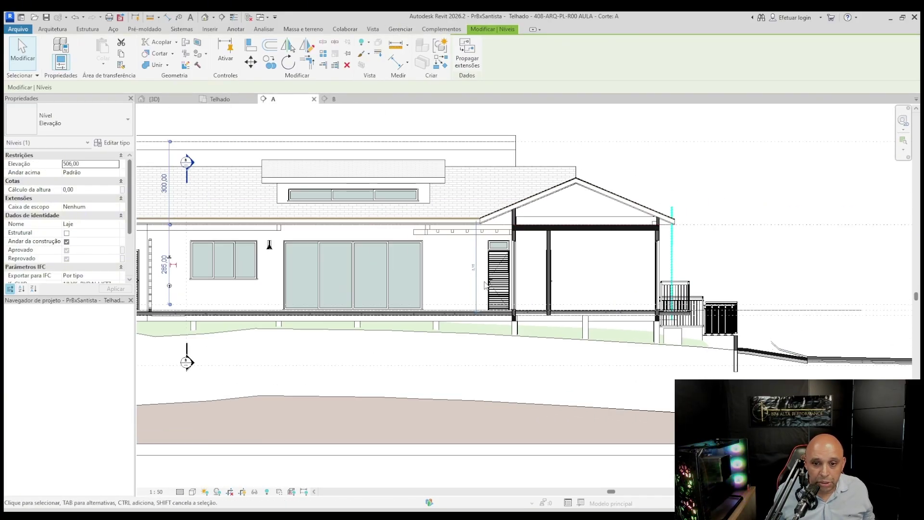
middle_click_drag(605, 288, 562, 312)
left_click(533, 222)
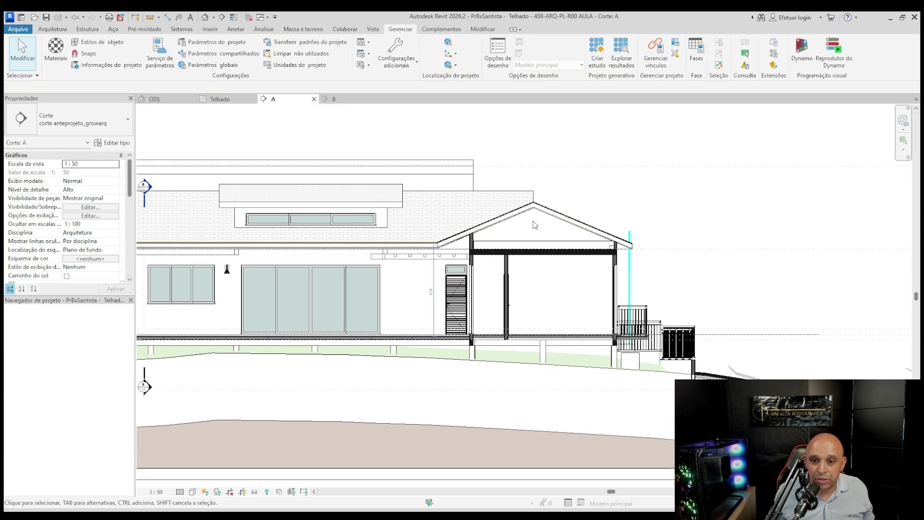
Select the gabled roof in section A to review its base level and slope, then clear the selection.
scroll(613, 238, "up", 3)
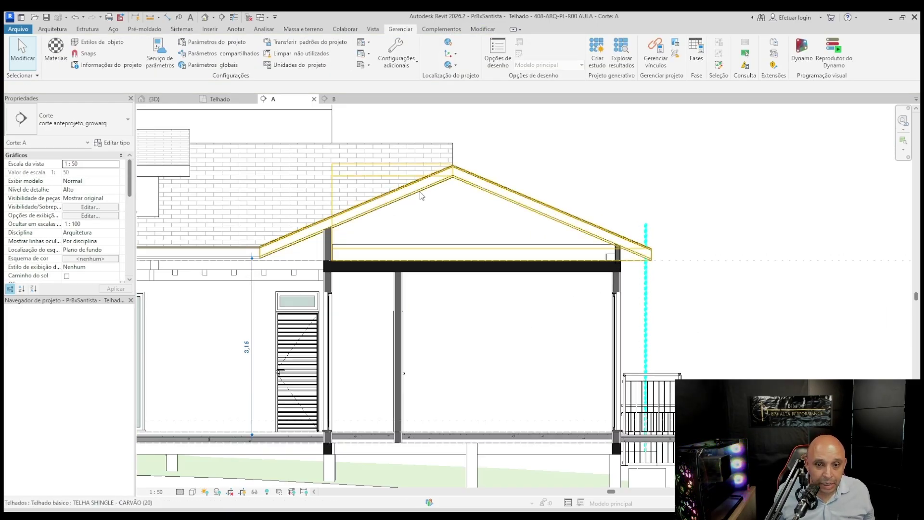
left_click(420, 195)
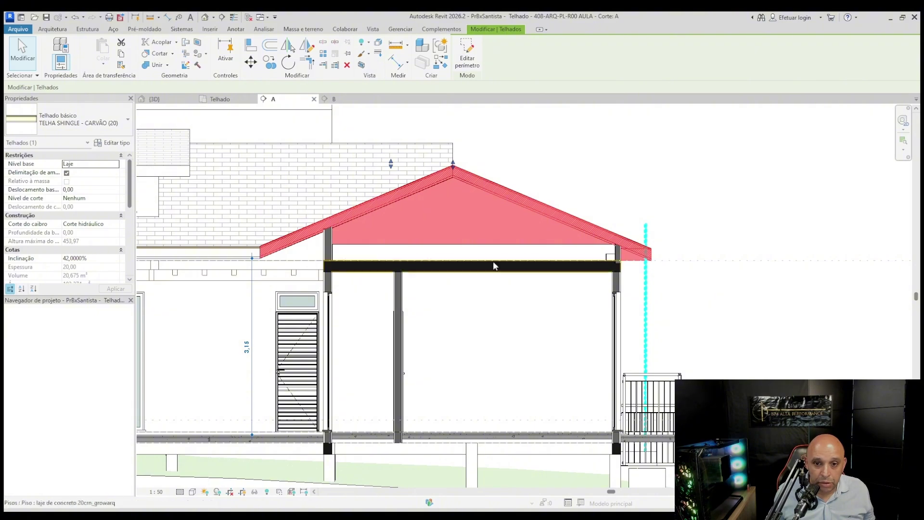
key("Escape")
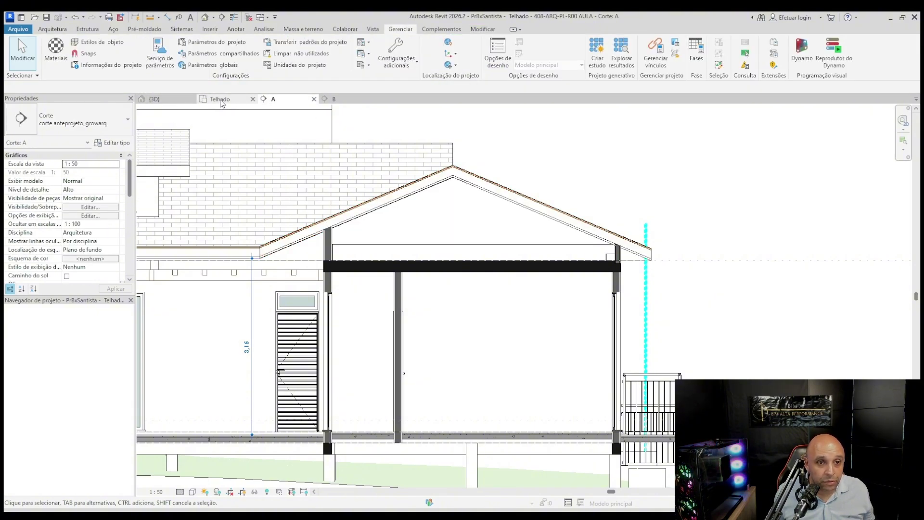
Examine the eave corner of the detached roof beside the house in the 3D view.
left_click(181, 99)
scroll(309, 186, "down", 3)
scroll(635, 227, "up", 2)
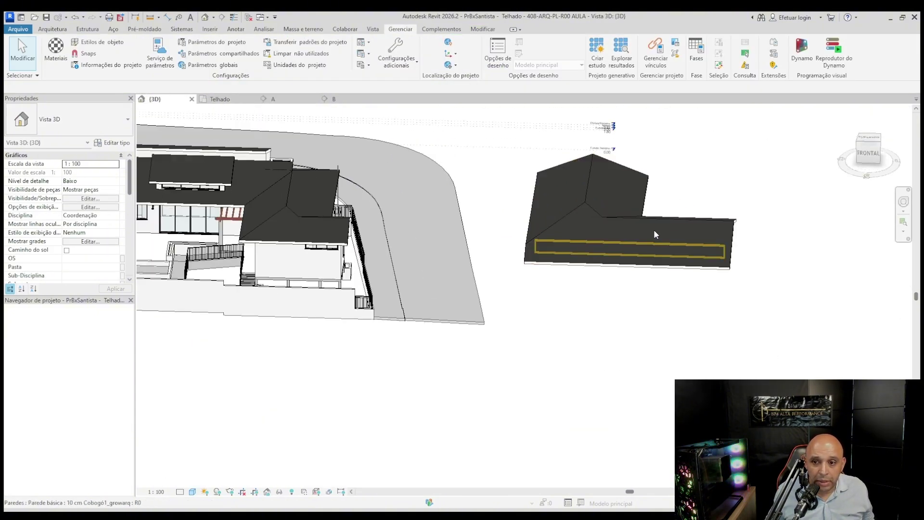
middle_click_drag(655, 231, 674, 315, "shift")
middle_click_drag(674, 315, 454, 363)
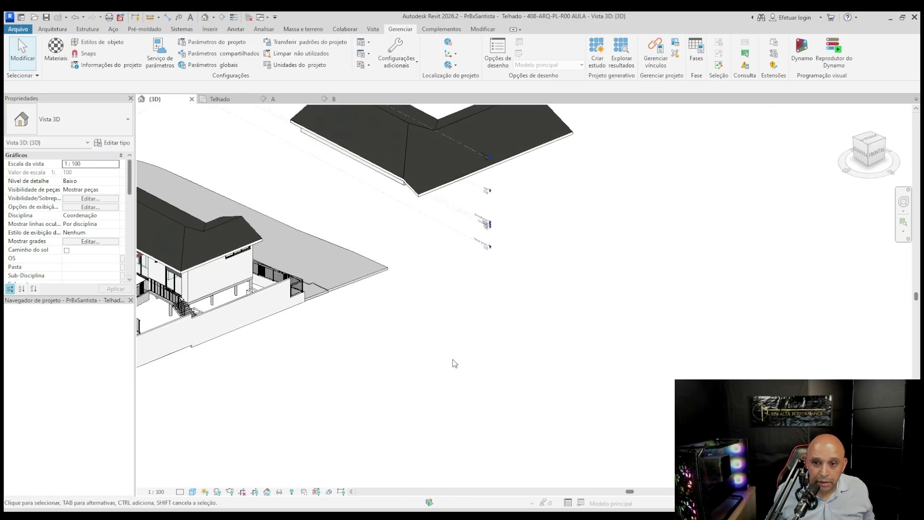
middle_click_drag(437, 227, 380, 348)
scroll(378, 347, "up", 5)
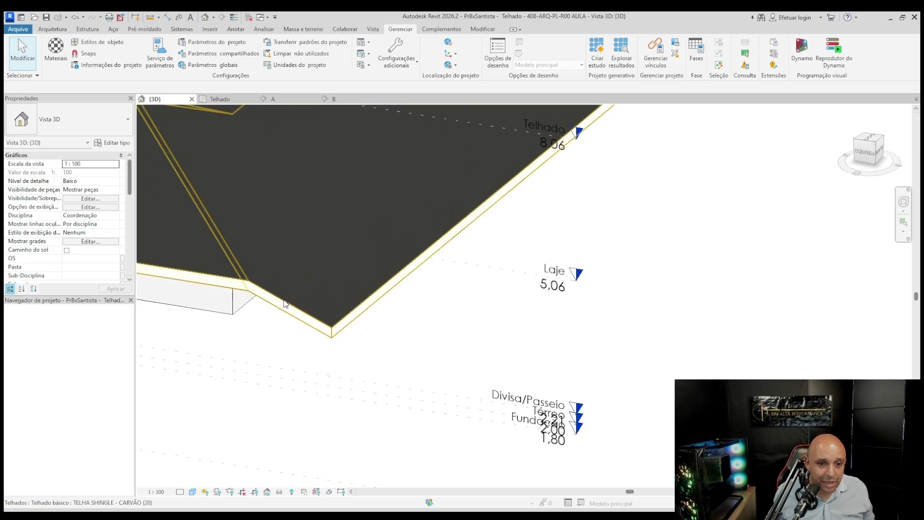
Select the detached roof and study its base offset and how its eave meets the wall at the corner.
left_click(371, 327)
scroll(381, 350, "up", 3)
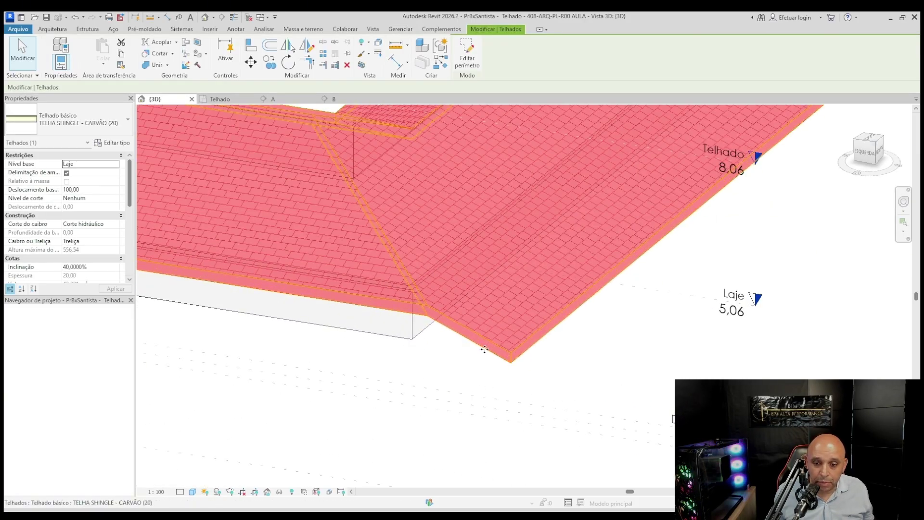
scroll(484, 349, "down", 5)
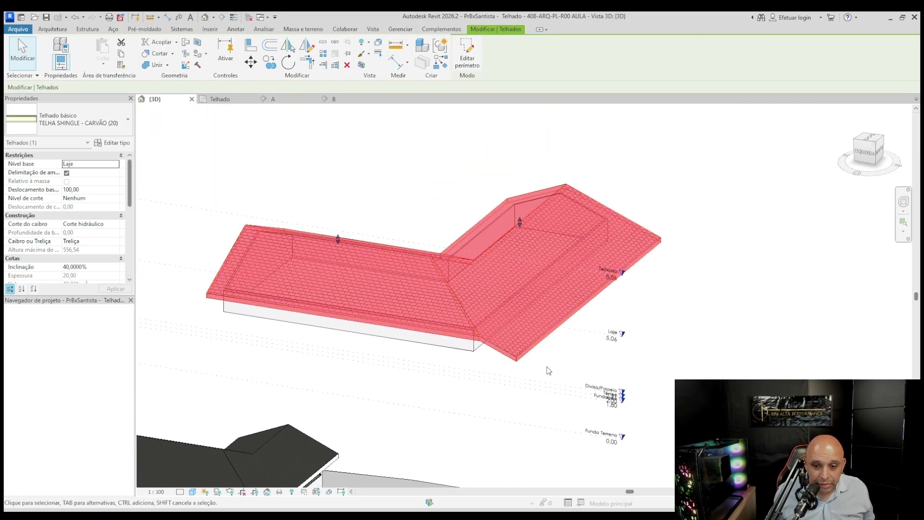
scroll(467, 338, "up", 3)
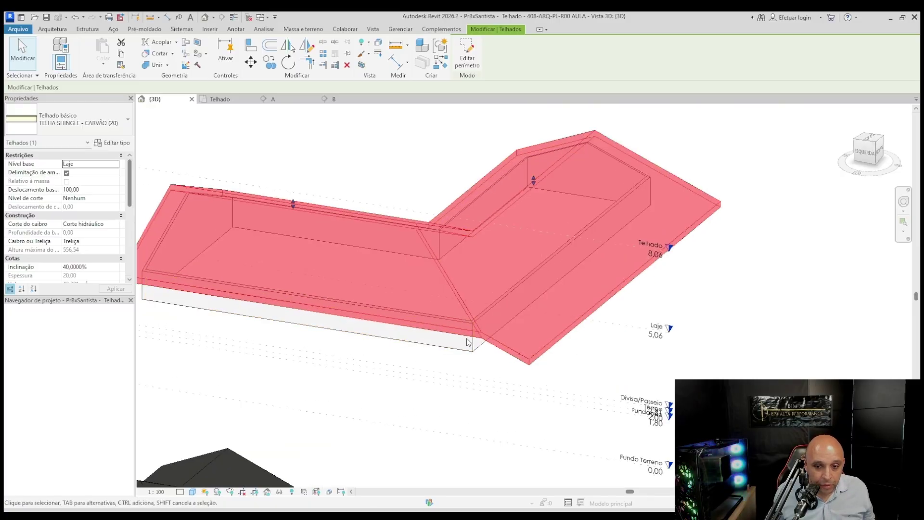
scroll(568, 338, "up", 3)
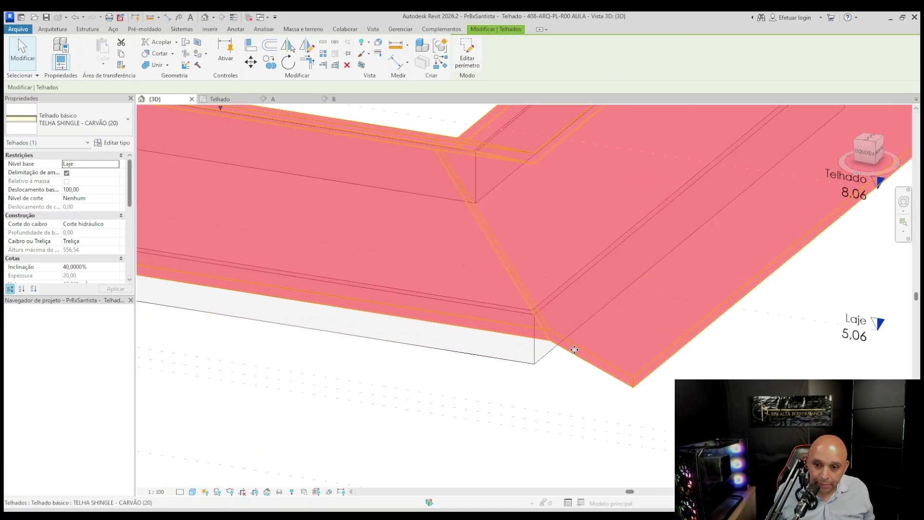
scroll(588, 341, "down", 4)
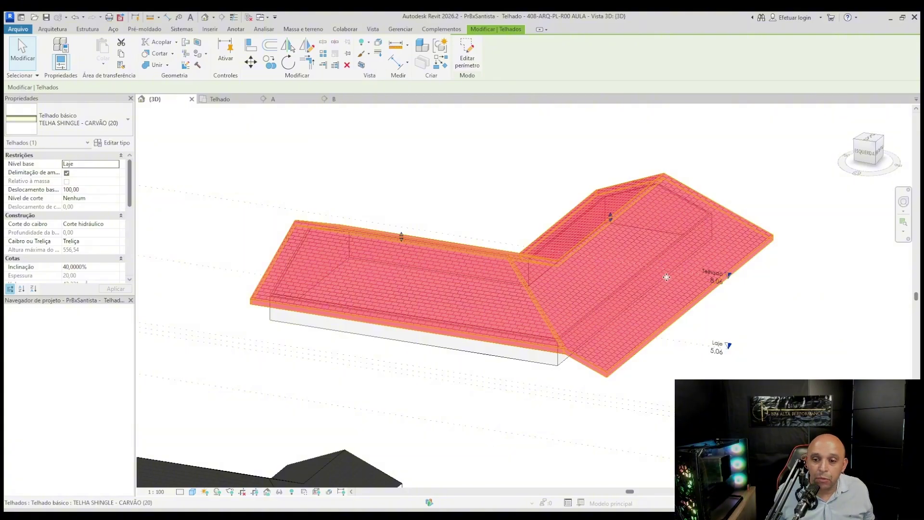
scroll(666, 278, "down", 5)
scroll(663, 278, "up", 3)
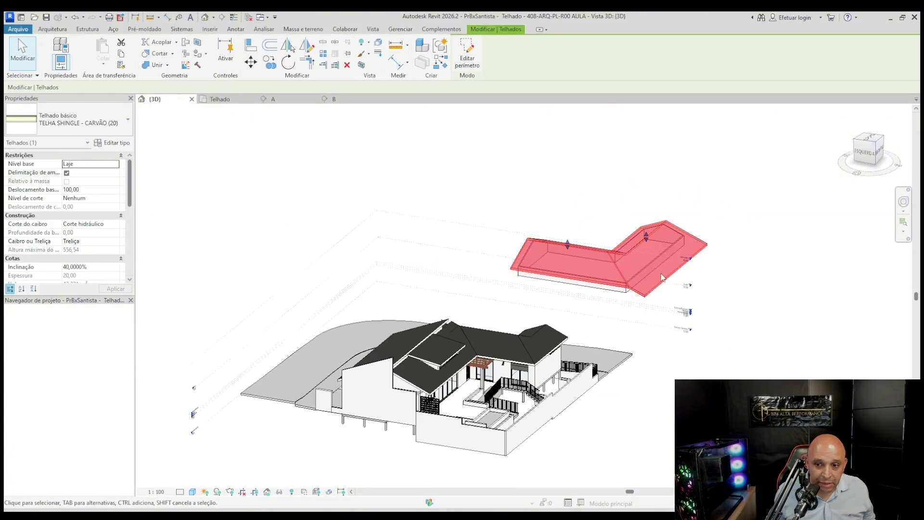
Select the main shingle roof over the water tanks in the 3D view and examine its eave above the windows.
left_click(698, 278)
scroll(692, 304, "down", 2)
middle_click_drag(613, 370, 498, 351, "shift")
scroll(497, 352, "up", 6)
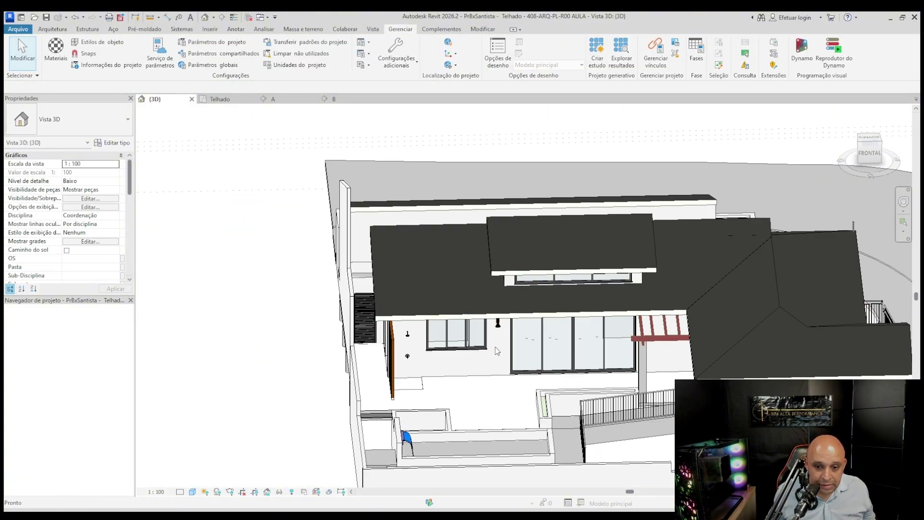
scroll(404, 329, "up", 2)
left_click(375, 307)
scroll(351, 308, "down", 1)
middle_click_drag(350, 305, 467, 374, "shift")
scroll(564, 292, "up", 1)
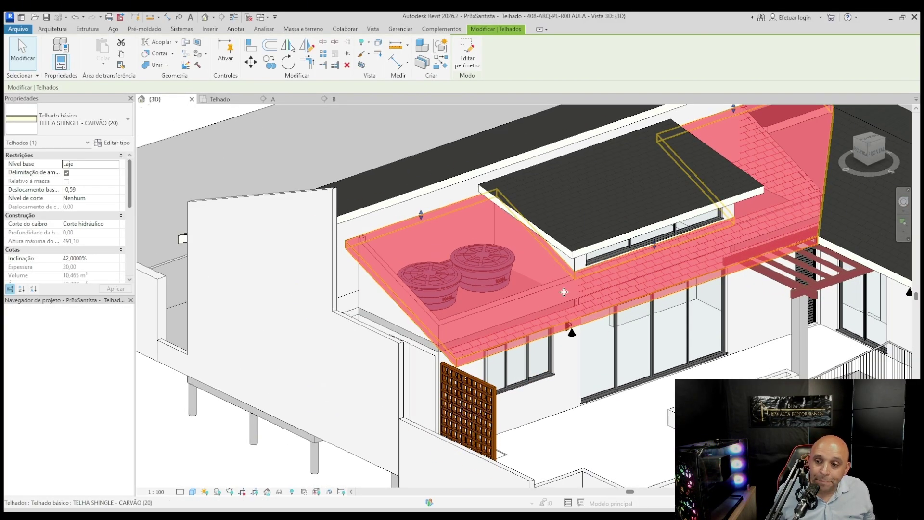
middle_click_drag(564, 292, 463, 321)
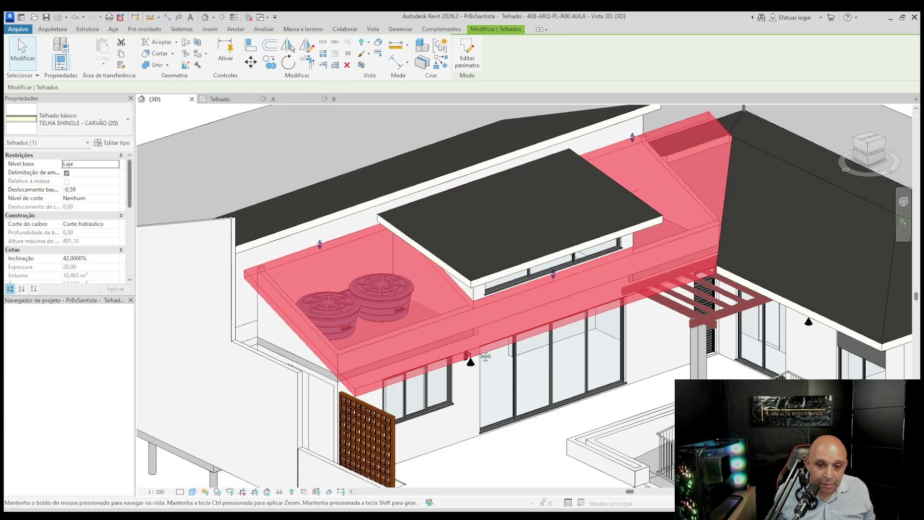
middle_click_drag(486, 357, 467, 358)
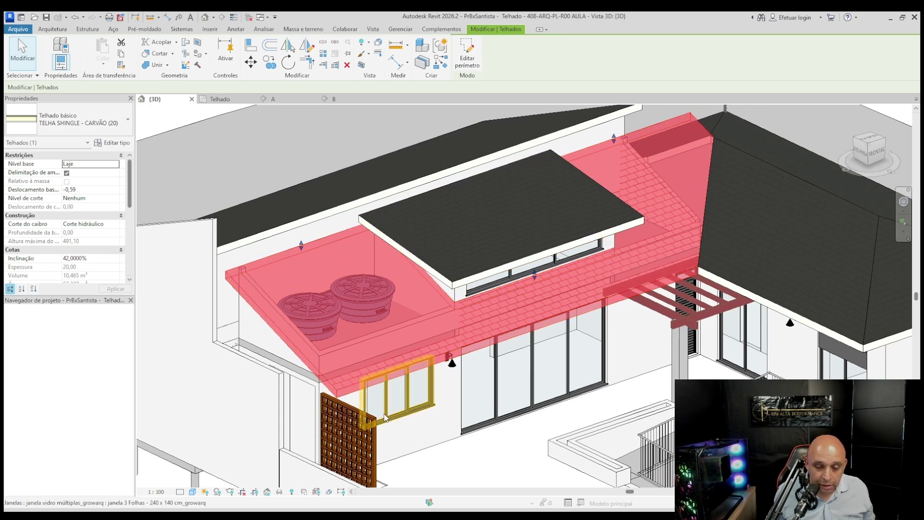
Try to move the L-shaped shingle roof's eave line beside the pergola outward in its footprint sketch, and finish the sketch.
scroll(506, 337, "down", 3)
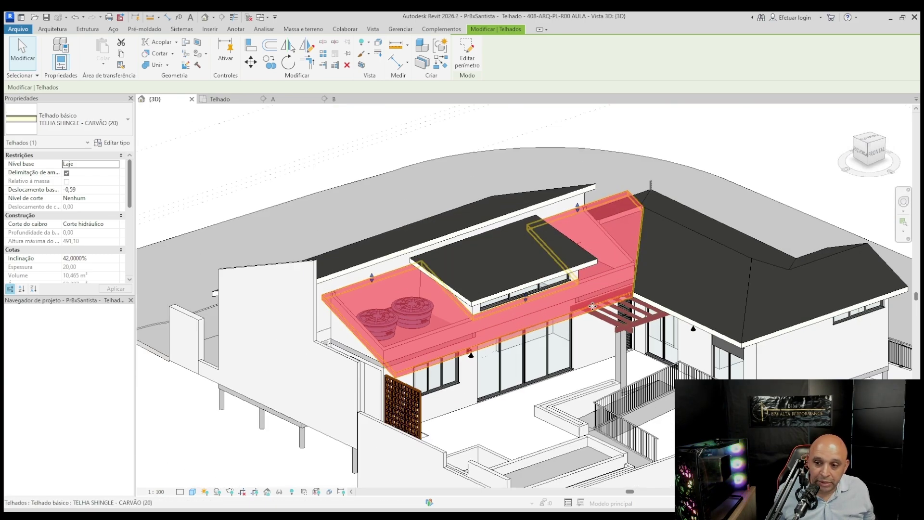
middle_click_drag(739, 313, 566, 329)
scroll(565, 326, "up", 4)
left_click(562, 308)
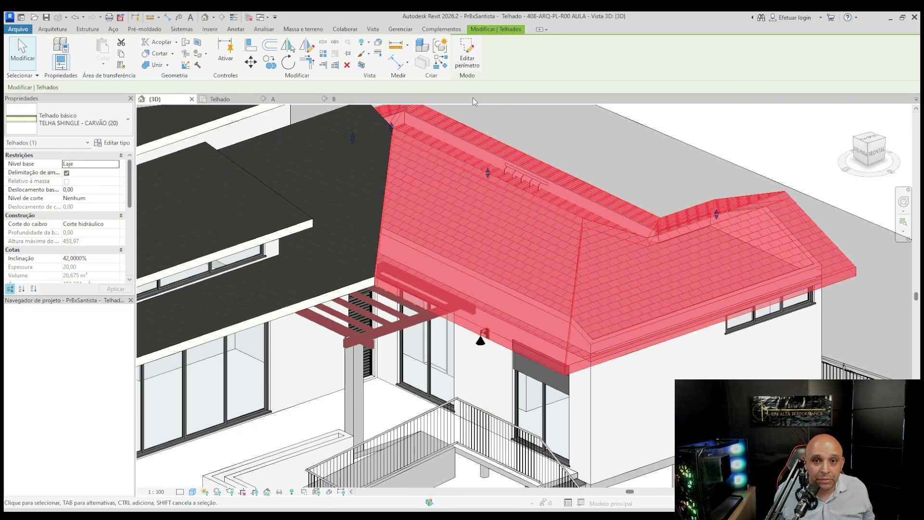
left_click(467, 53)
left_click(487, 339)
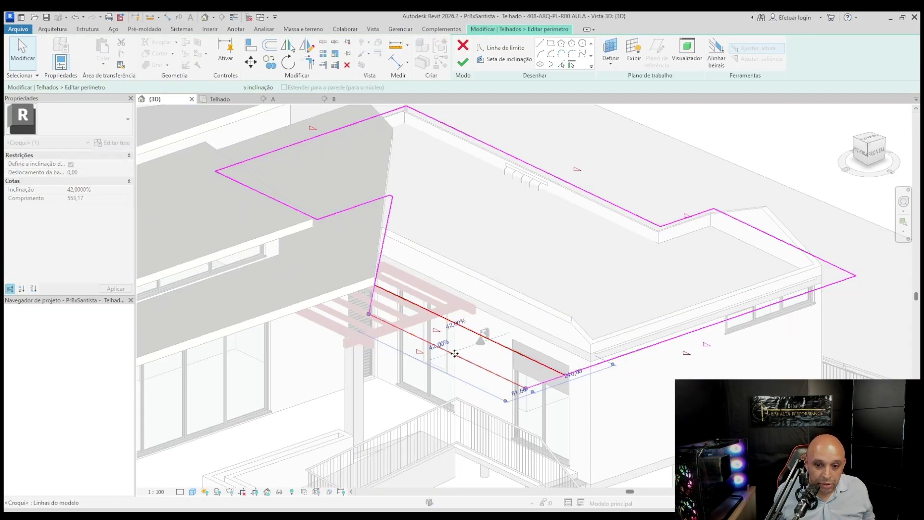
left_click(463, 62)
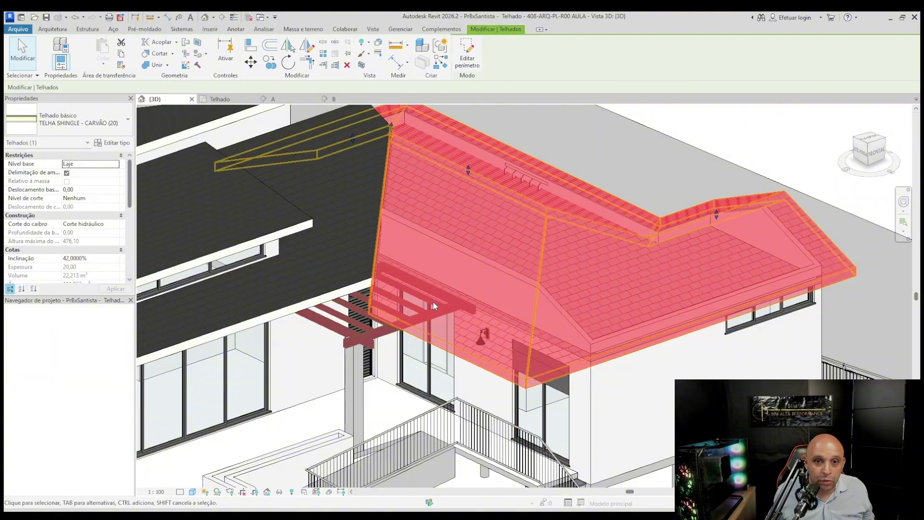
Examine the extended eave and its junction with the adjoining roof from the front and rear of the house.
middle_click_drag(619, 397, 529, 351, "shift")
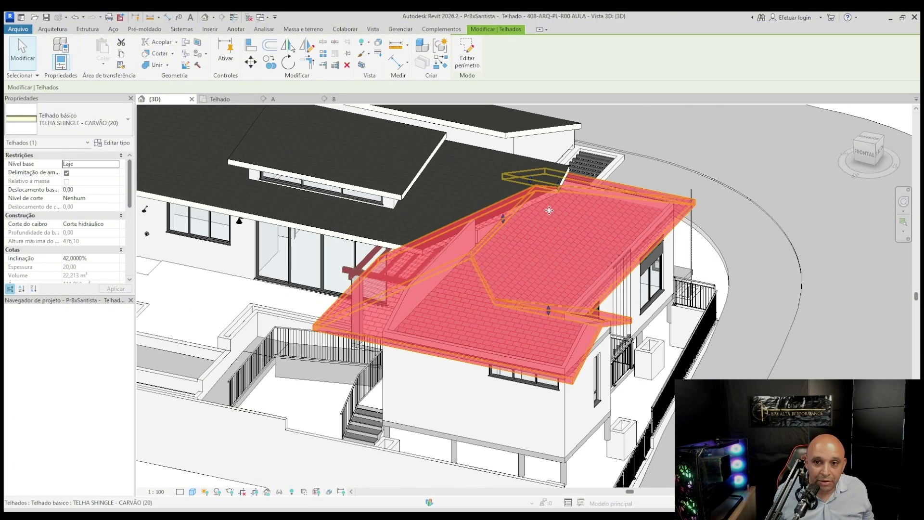
key("Escape")
scroll(553, 181, "up", 3)
middle_click_drag(510, 234, 395, 344)
scroll(397, 337, "down", 5)
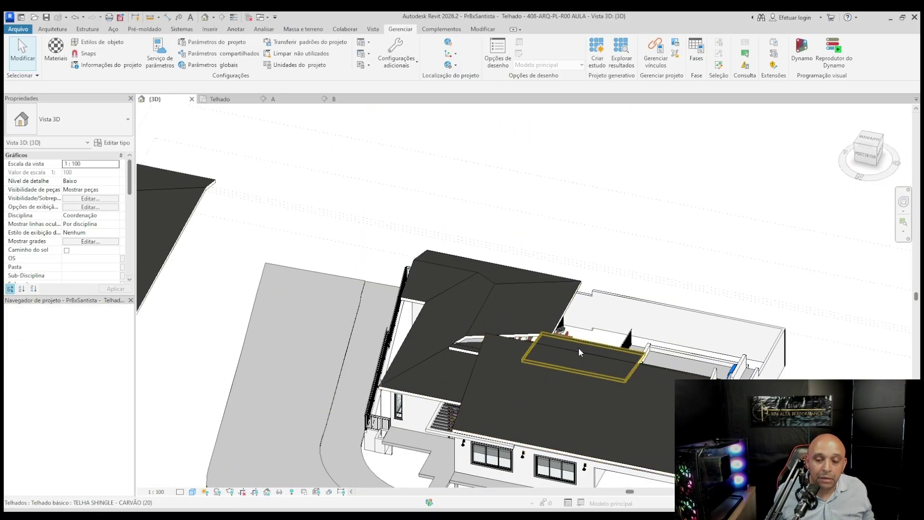
middle_click_drag(579, 349, 426, 384, "shift")
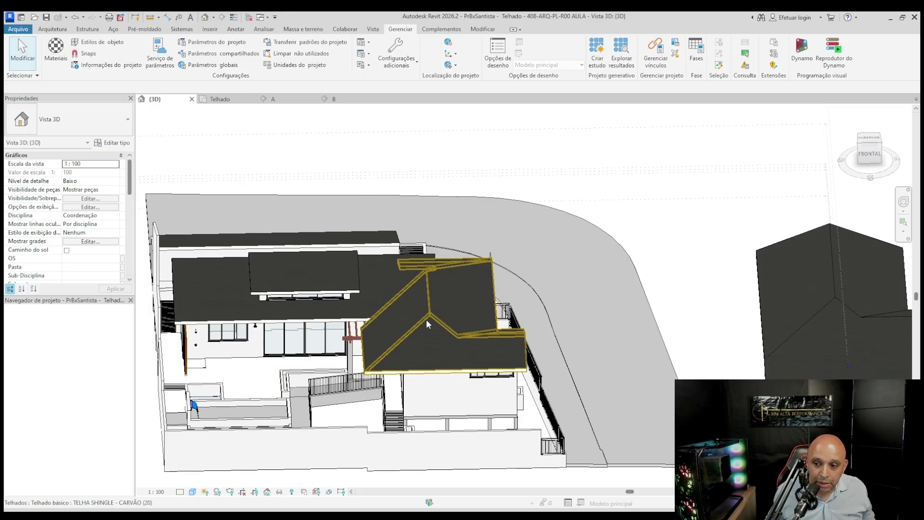
middle_click_drag(426, 319, 488, 359, "shift")
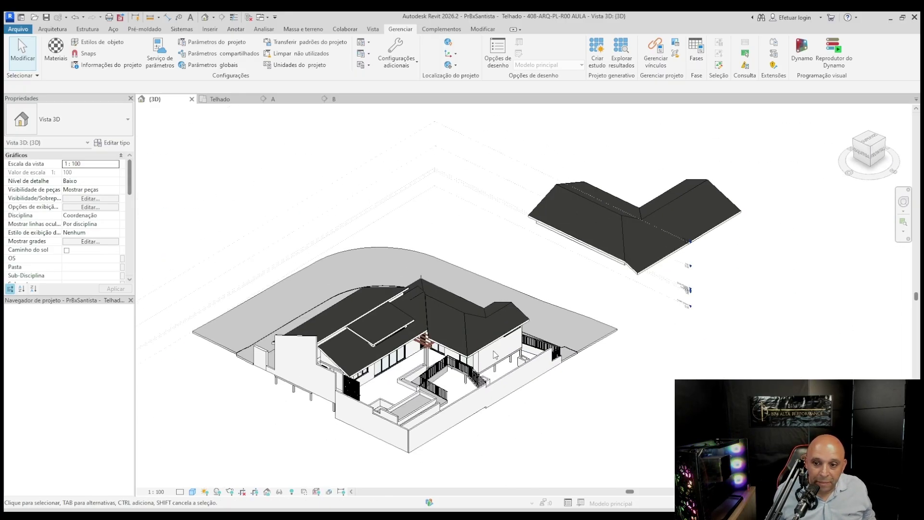
Reopen the L-shaped roof's footprint to review the boundary beside the pergola, and close the sketch.
scroll(421, 321, "up", 5)
double_click(426, 335)
scroll(429, 337, "up", 3)
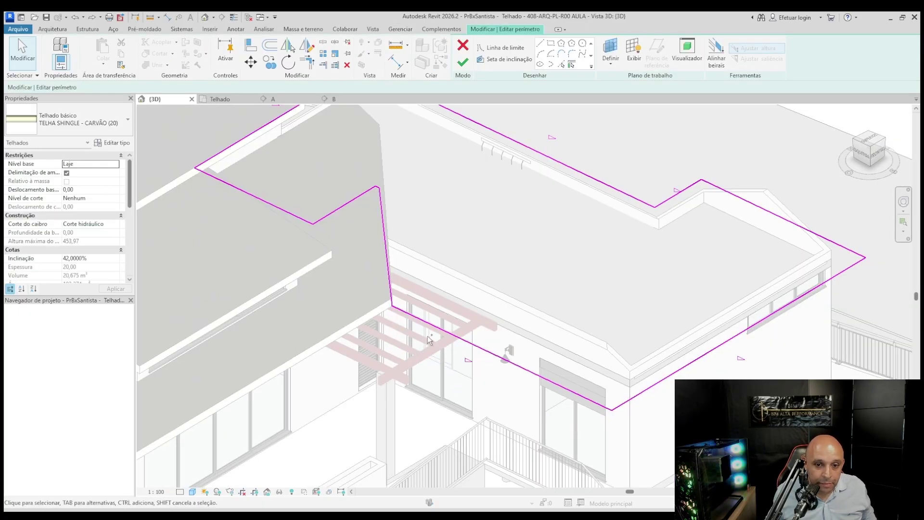
scroll(498, 329, "down", 2)
left_click(466, 68)
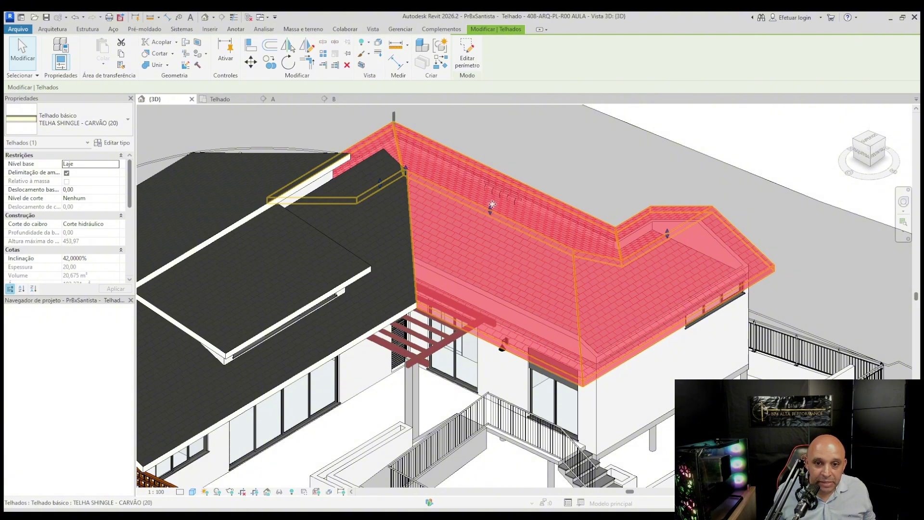
Examine the L-shaped roof's eaves above the pergola, glass doors and side window, including from a lower viewpoint.
scroll(580, 341, "up", 2)
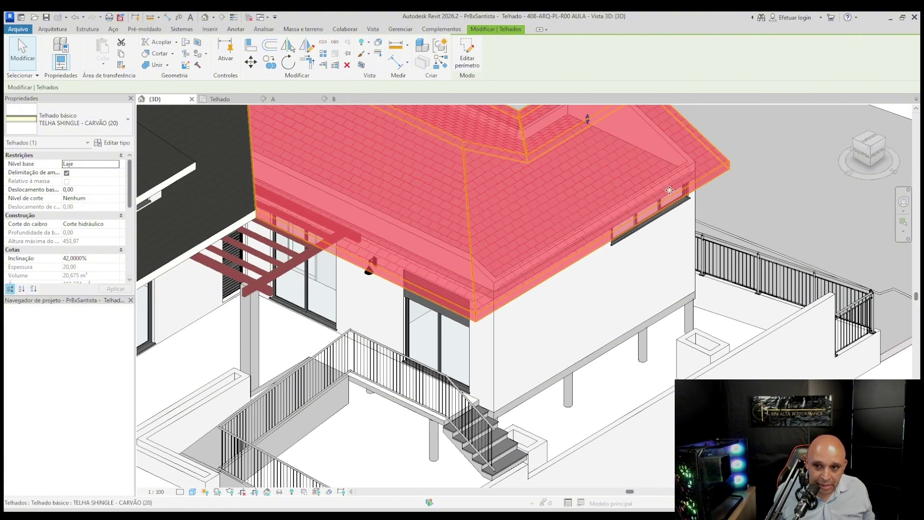
scroll(544, 256, "down", 2)
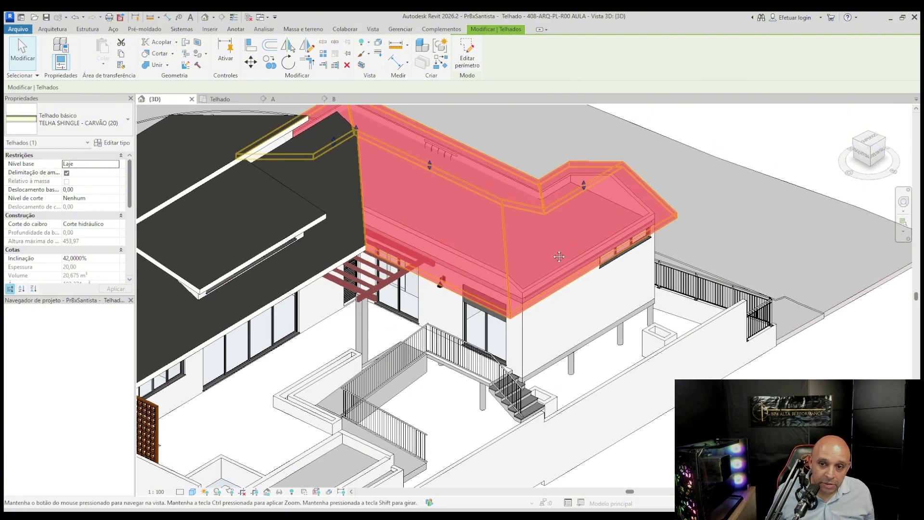
scroll(449, 320, "up", 3)
key("Escape")
scroll(512, 349, "down", 3)
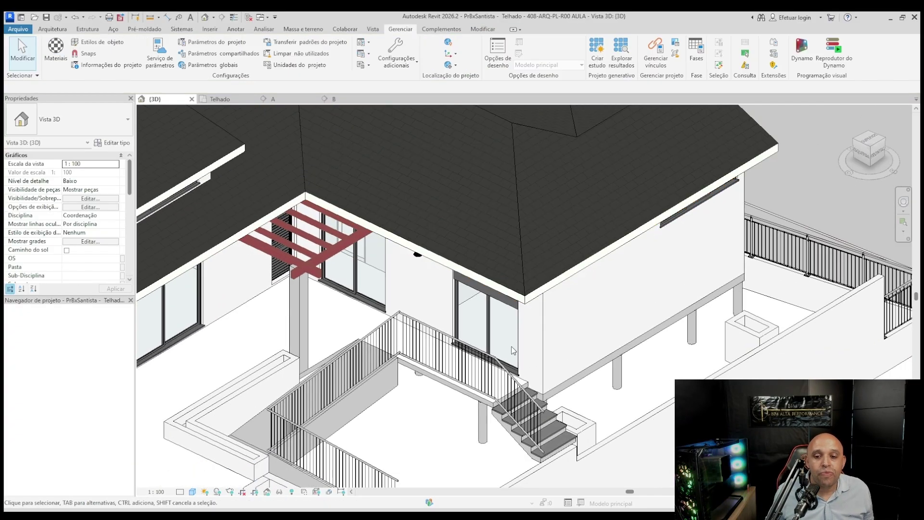
middle_click_drag(513, 347, 528, 277, "shift")
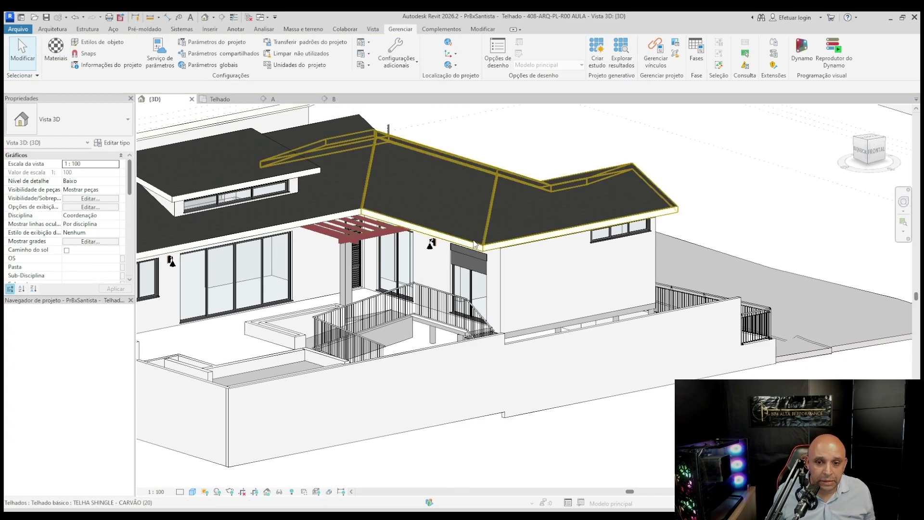
left_click(505, 231)
scroll(471, 355, "up", 3)
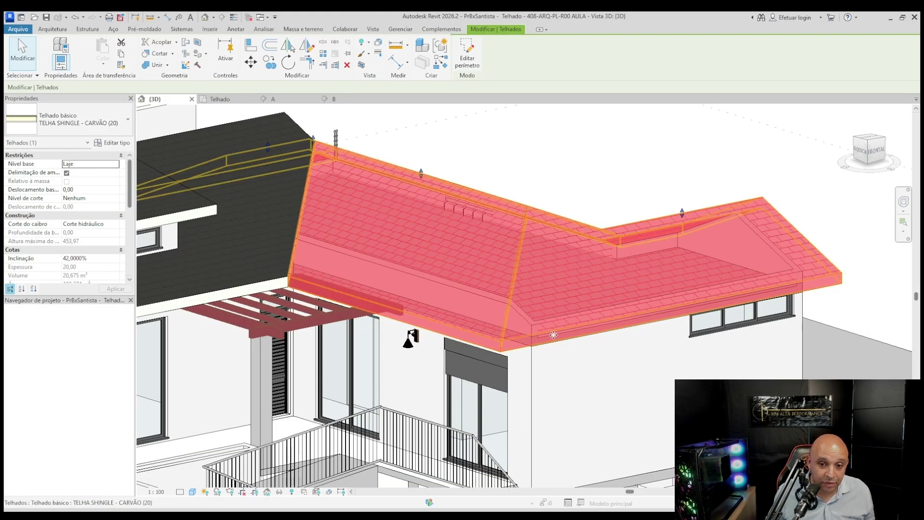
scroll(451, 293, "down", 4)
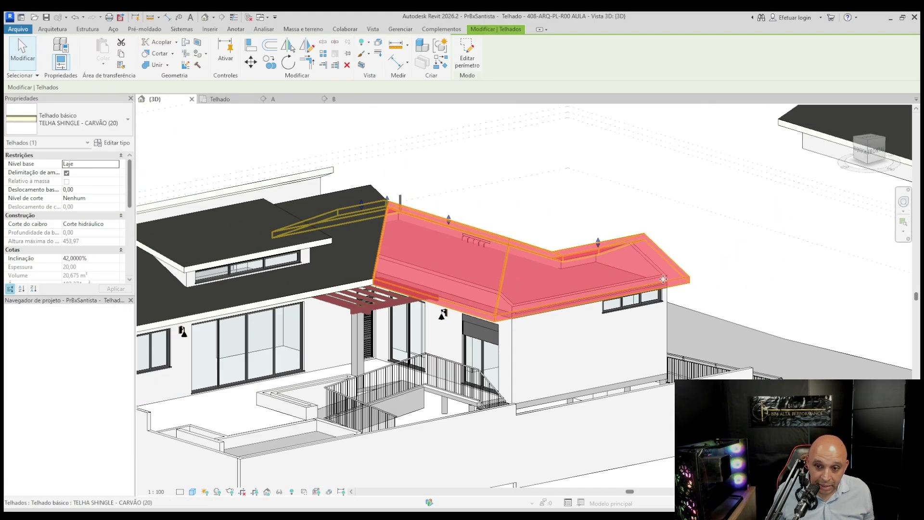
Inspect the L-shaped roof's gable end and its eaves above the high side window and balcony.
middle_click_drag(592, 317, 373, 327, "shift")
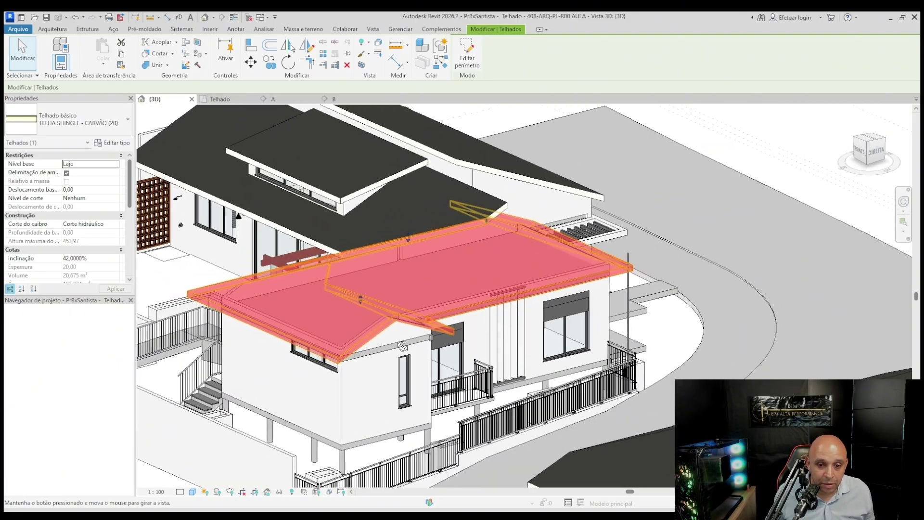
scroll(370, 330, "up", 4)
scroll(287, 250, "down", 5)
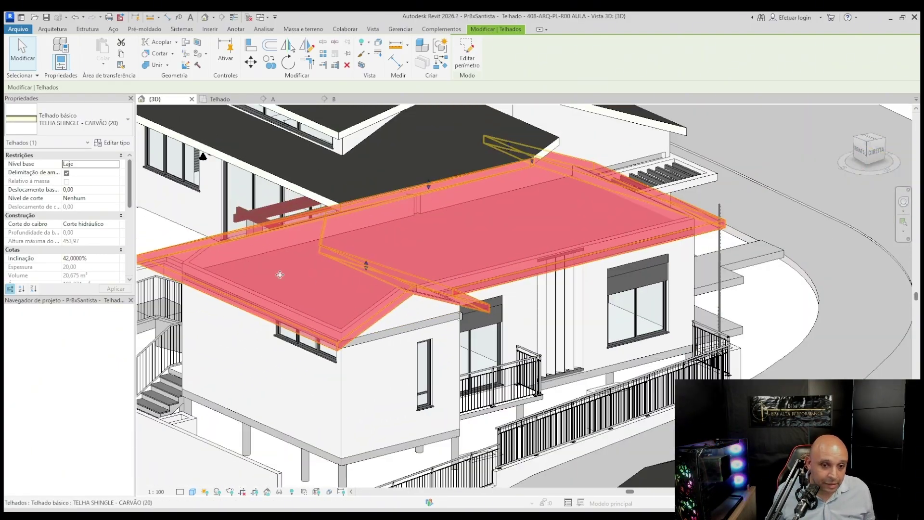
scroll(448, 313, "up", 5)
key("Escape")
scroll(456, 307, "up", 2)
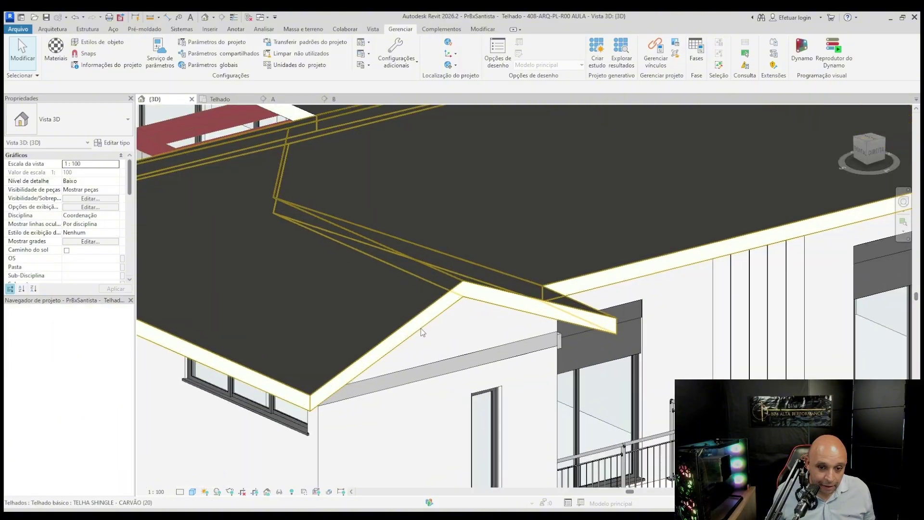
scroll(459, 299, "down", 4)
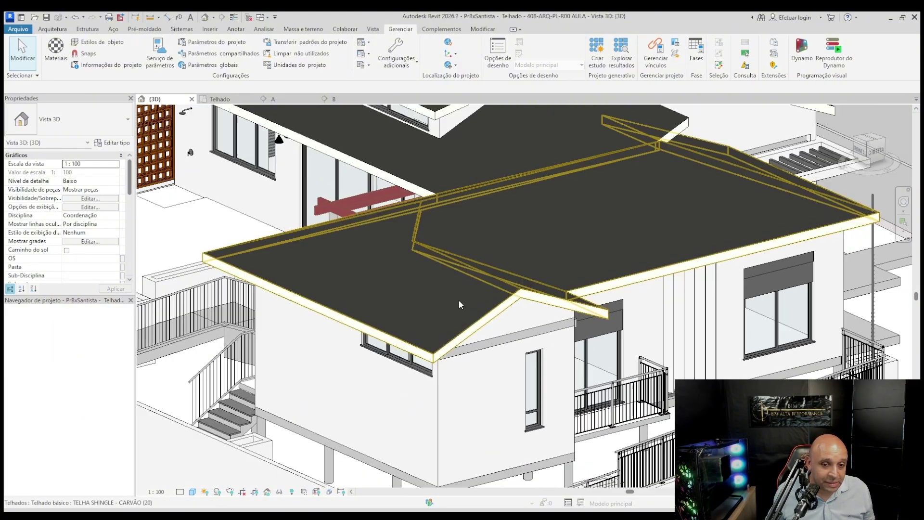
middle_click_drag(458, 300, 505, 316)
Select the L-shaped roof and the adjoining water-tank roof in turn to compare their base offsets and their junction above the pergola.
left_click(385, 289)
middle_click_drag(385, 289, 493, 341, "shift")
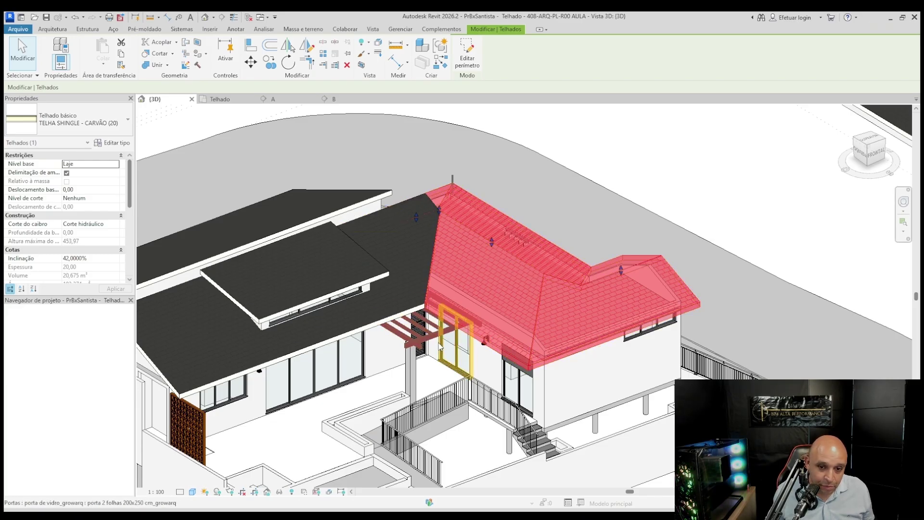
scroll(414, 327, "up", 2)
left_click(357, 332)
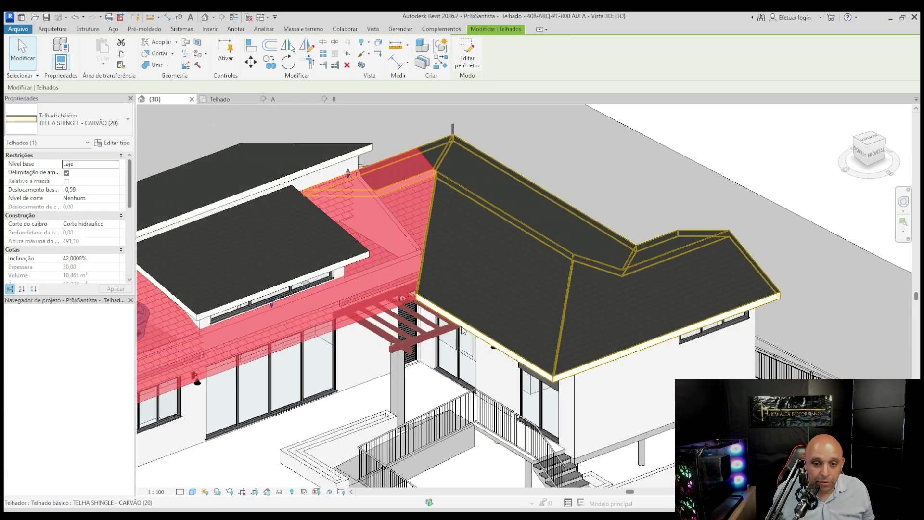
left_click(489, 342)
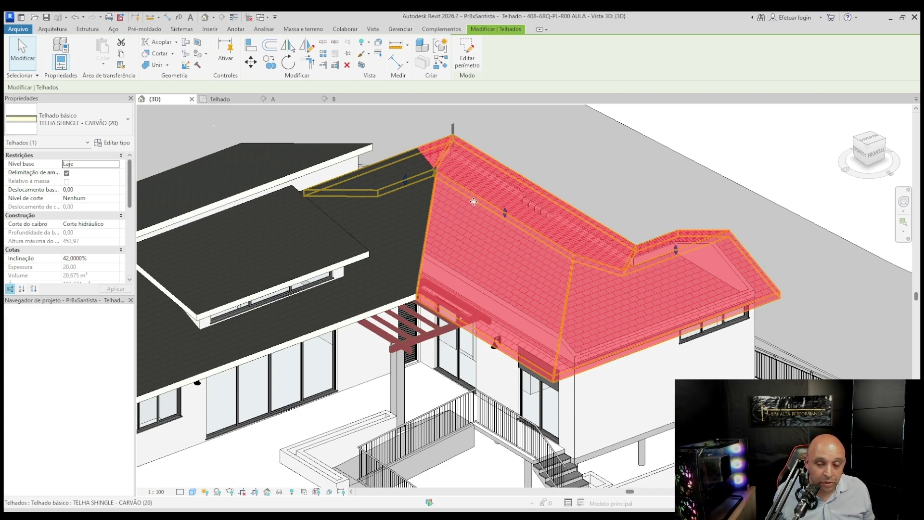
scroll(461, 350, "down", 3)
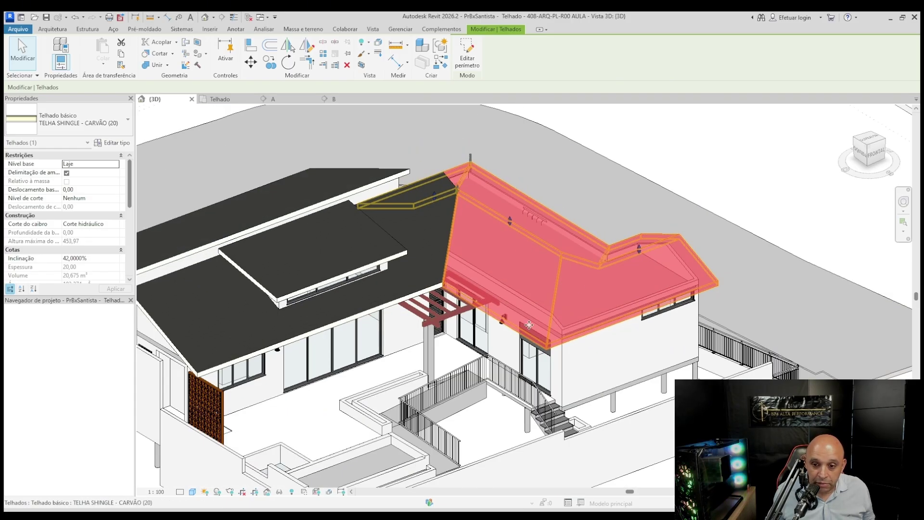
middle_click_drag(496, 341, 421, 356)
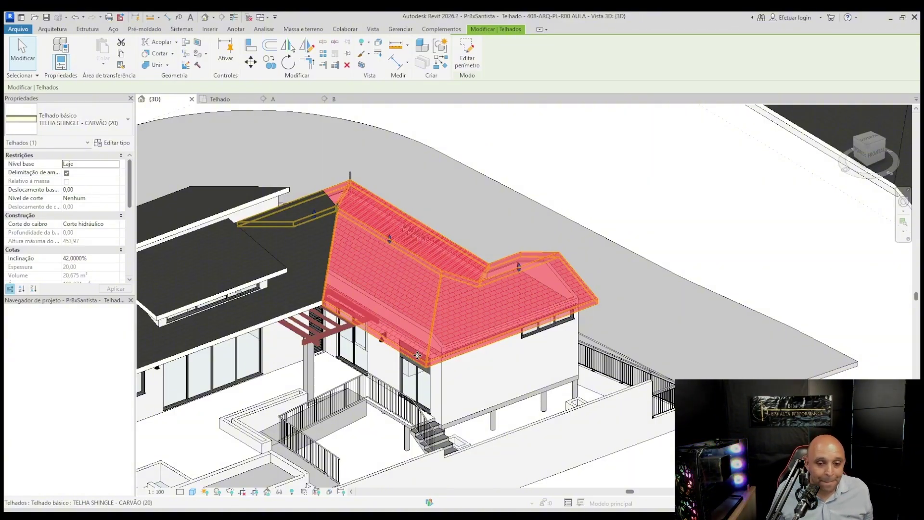
Reselect the L-shaped roof and view it together with the detached roof beside the house.
key("Escape")
middle_click_drag(444, 320, 420, 340)
left_click(438, 335)
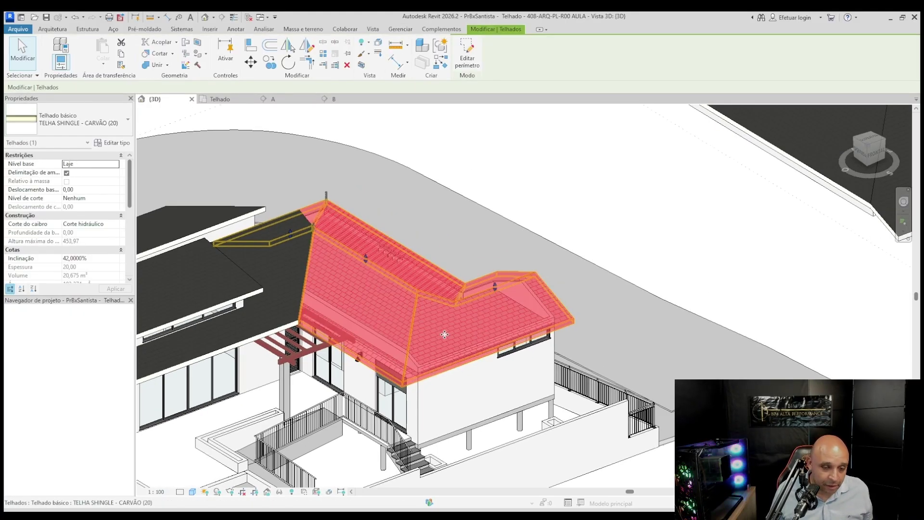
key("Escape")
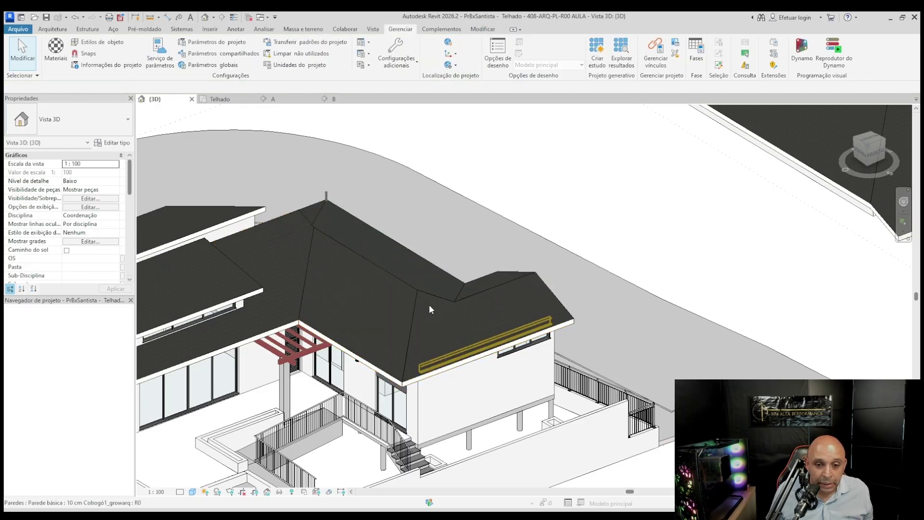
left_click(415, 321)
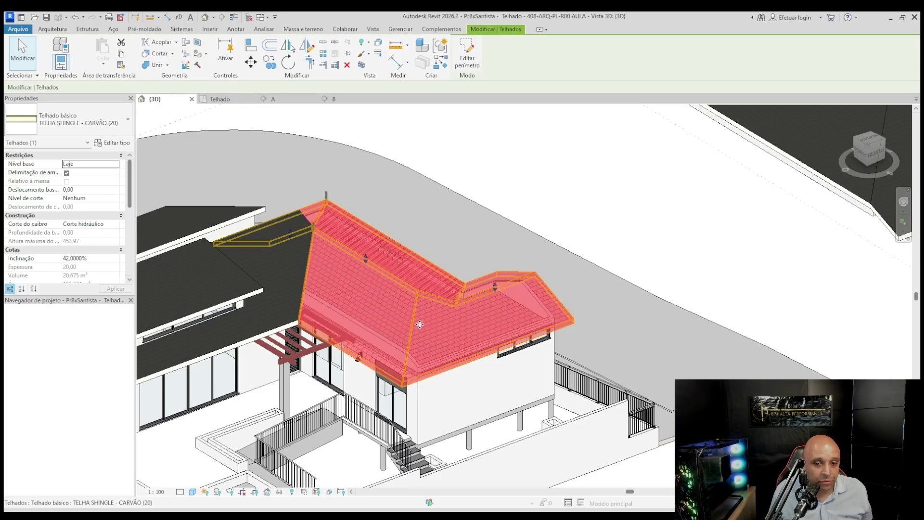
scroll(490, 308, "down", 3)
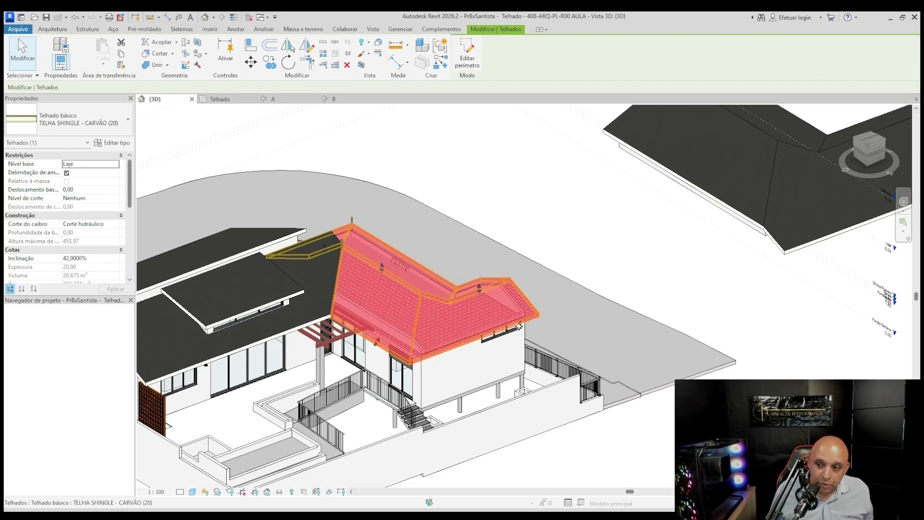
middle_click_drag(551, 295, 549, 323)
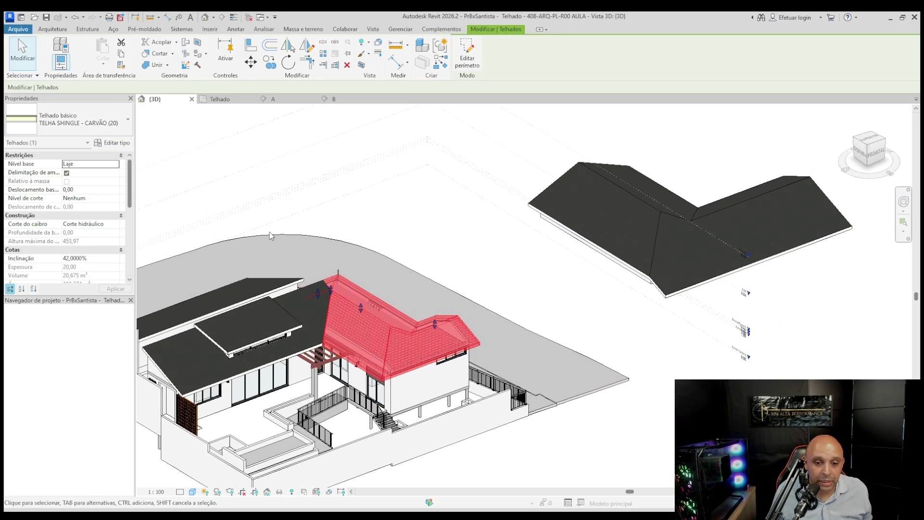